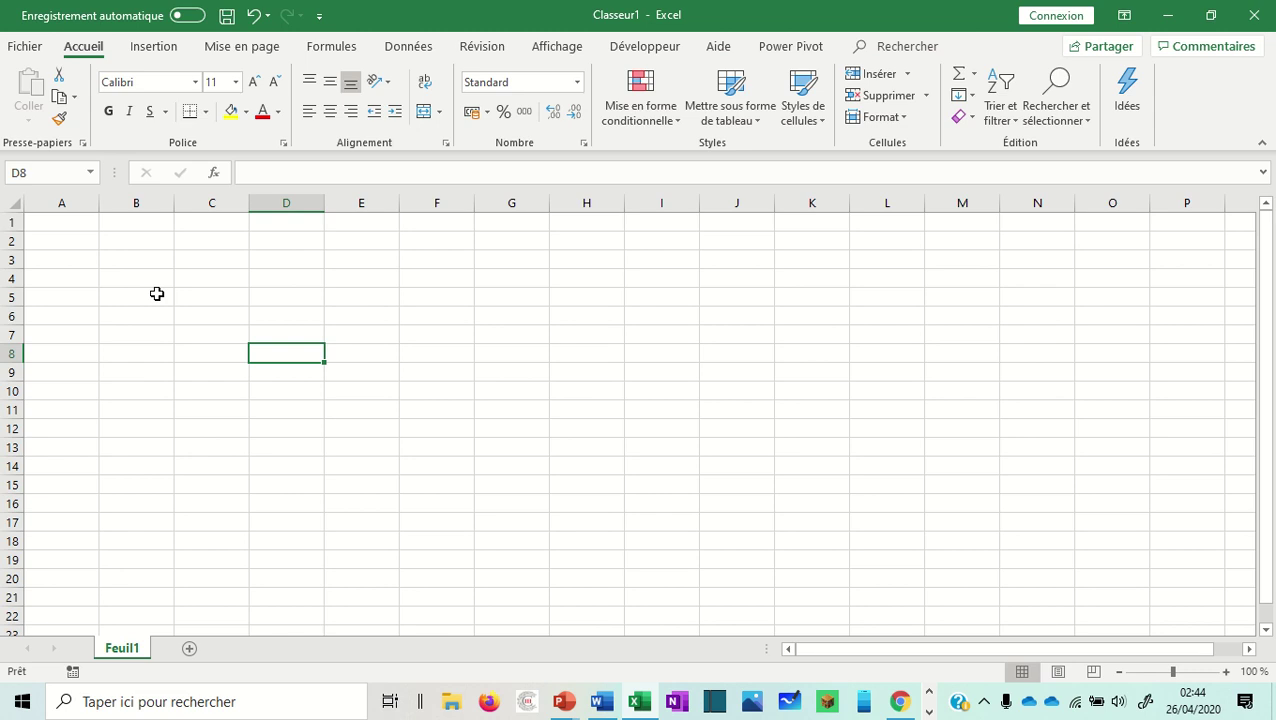
Enter the header 'temps (min)' in cell A1.
{"action": "left_click", "coordinate": [77, 225]}
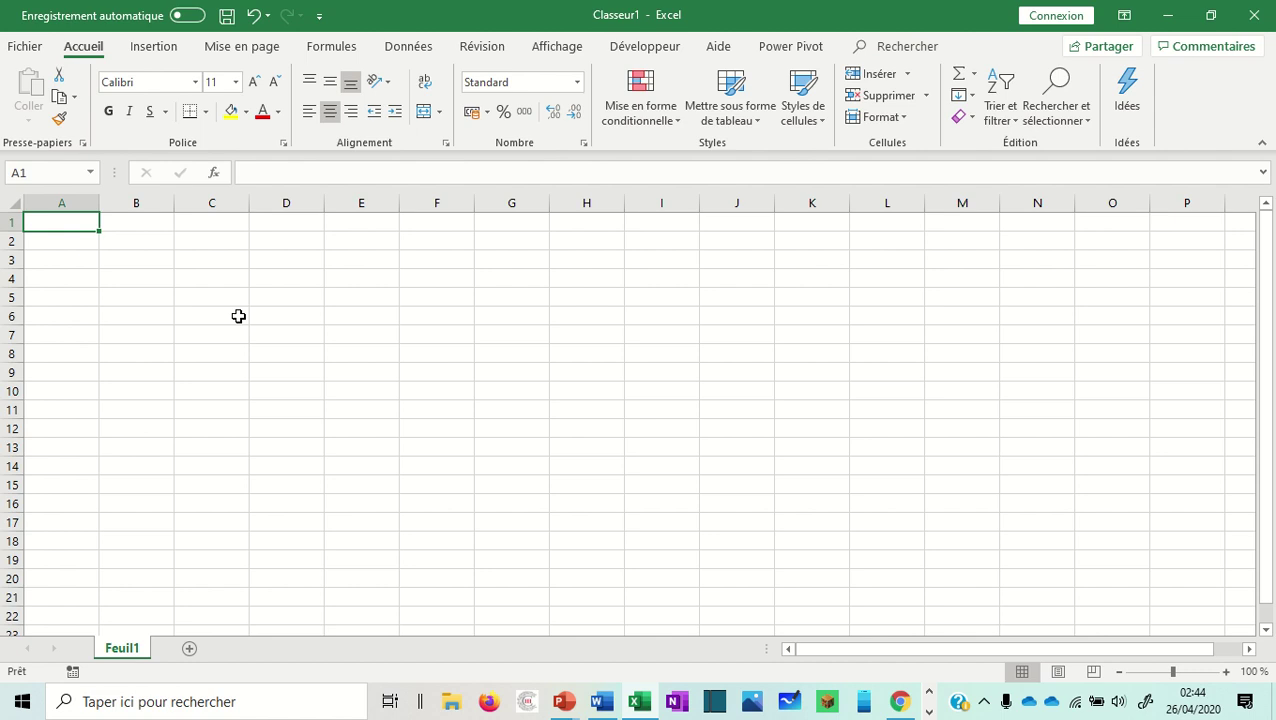
{"action": "type", "text": "temps"}
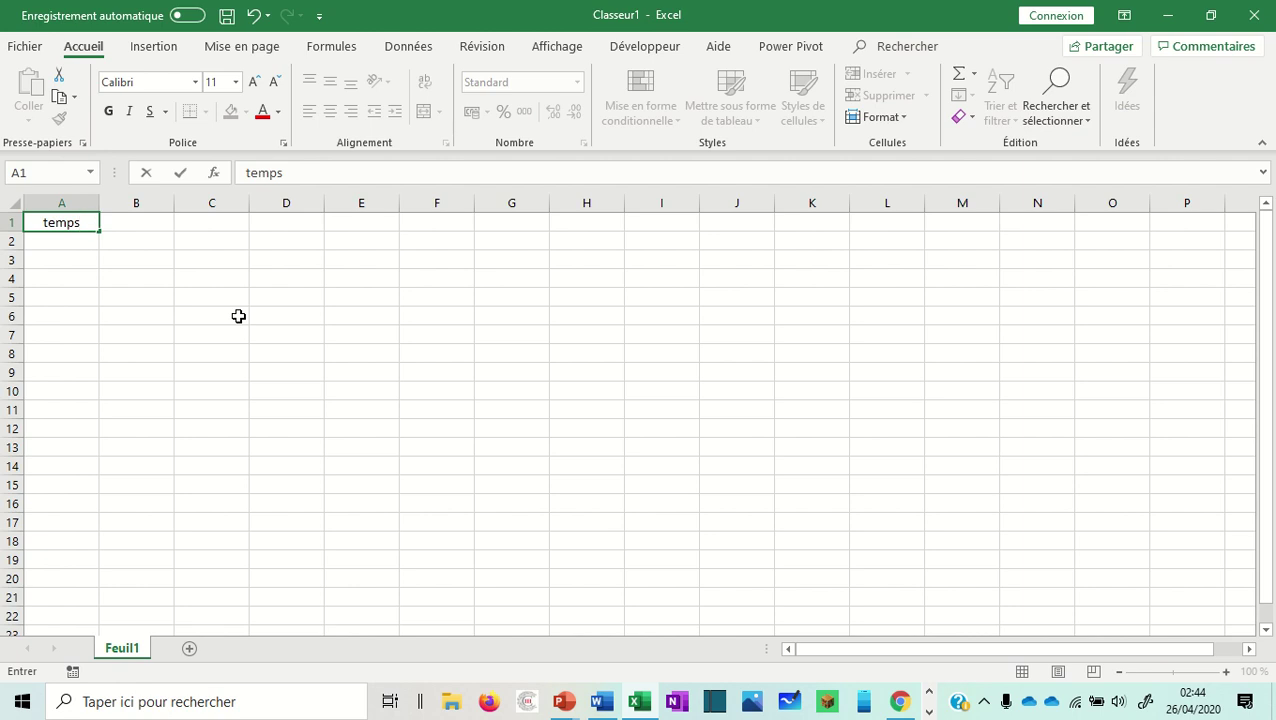
{"action": "type", "text": " (s"}
{"action": "type", "text": "min"}
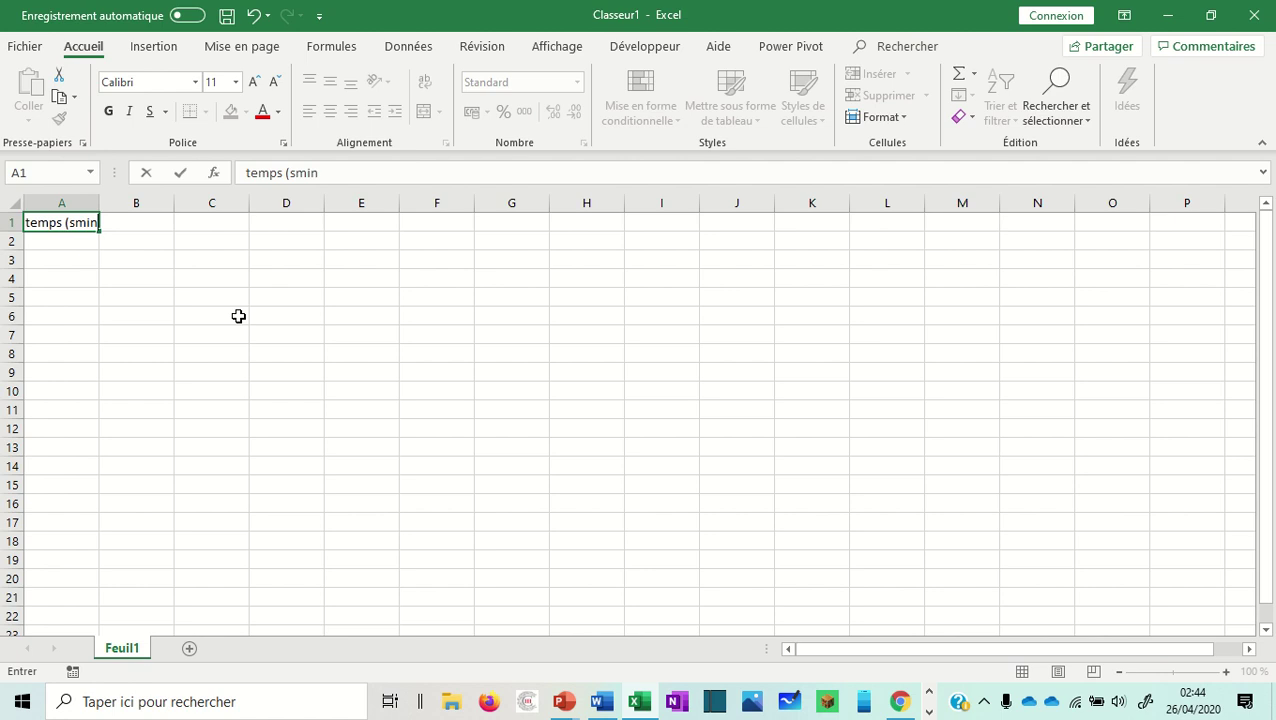
{"action": "key", "text": "BackSpace"}
{"action": "key", "text": "BackSpace"}
{"action": "key", "text": "BackSpace"}
{"action": "key", "text": "BackSpace"}
{"action": "type", "text": "m"}
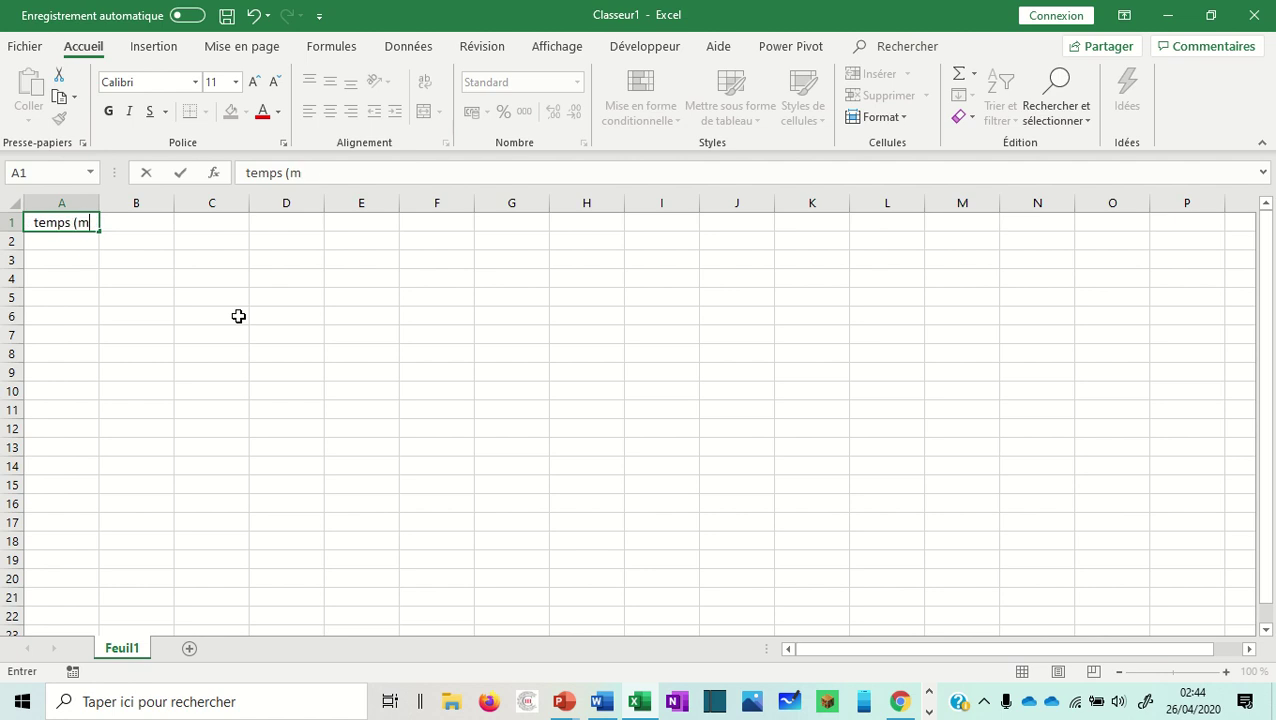
{"action": "type", "text": "in)"}
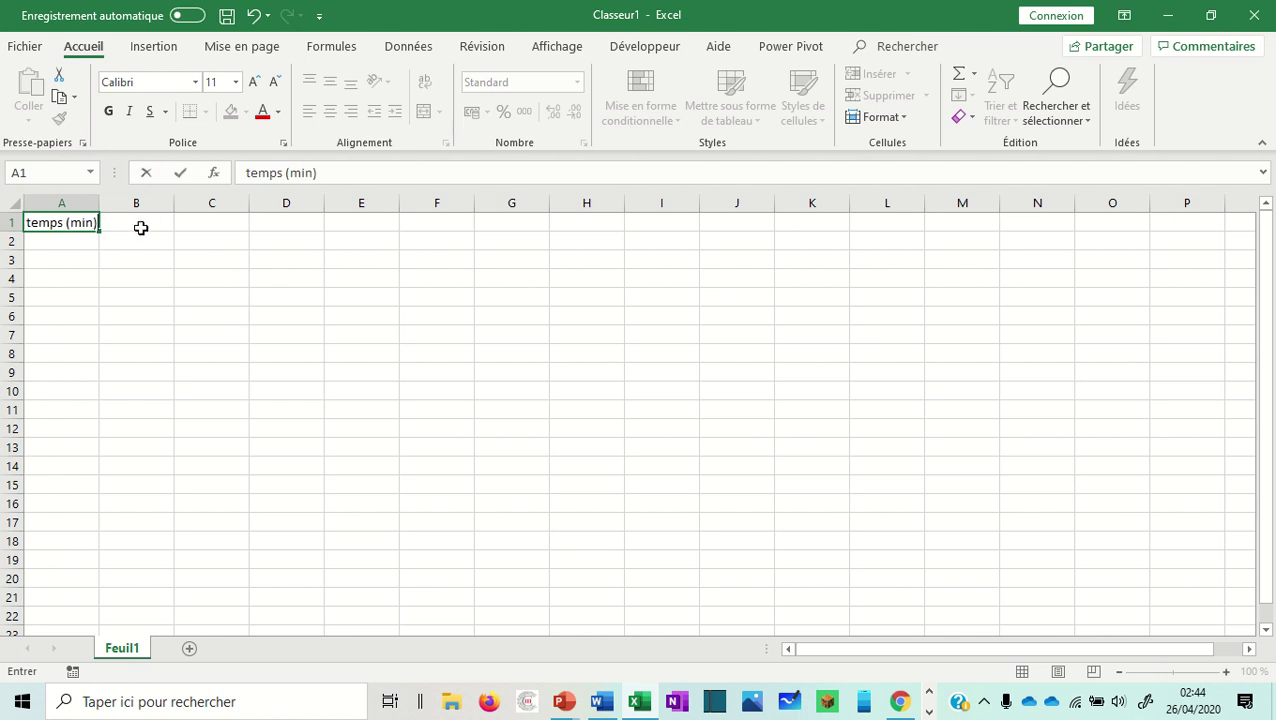
Widen column B and type the header 'distance (km)' in B1.
{"action": "left_click", "coordinate": [140, 226]}
{"action": "left_click_drag", "start_coordinate": [171, 211], "coordinate": [209, 211]}
{"action": "double_click", "coordinate": [161, 223]}
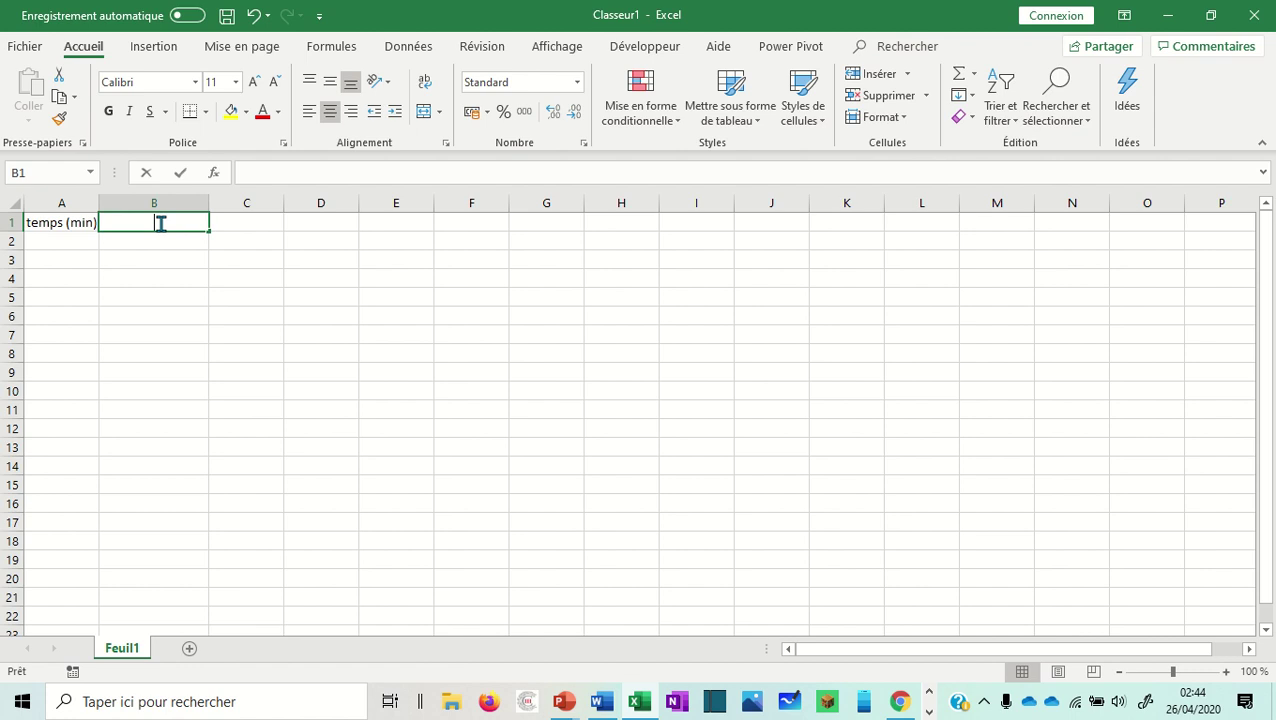
{"action": "type", "text": "distan"}
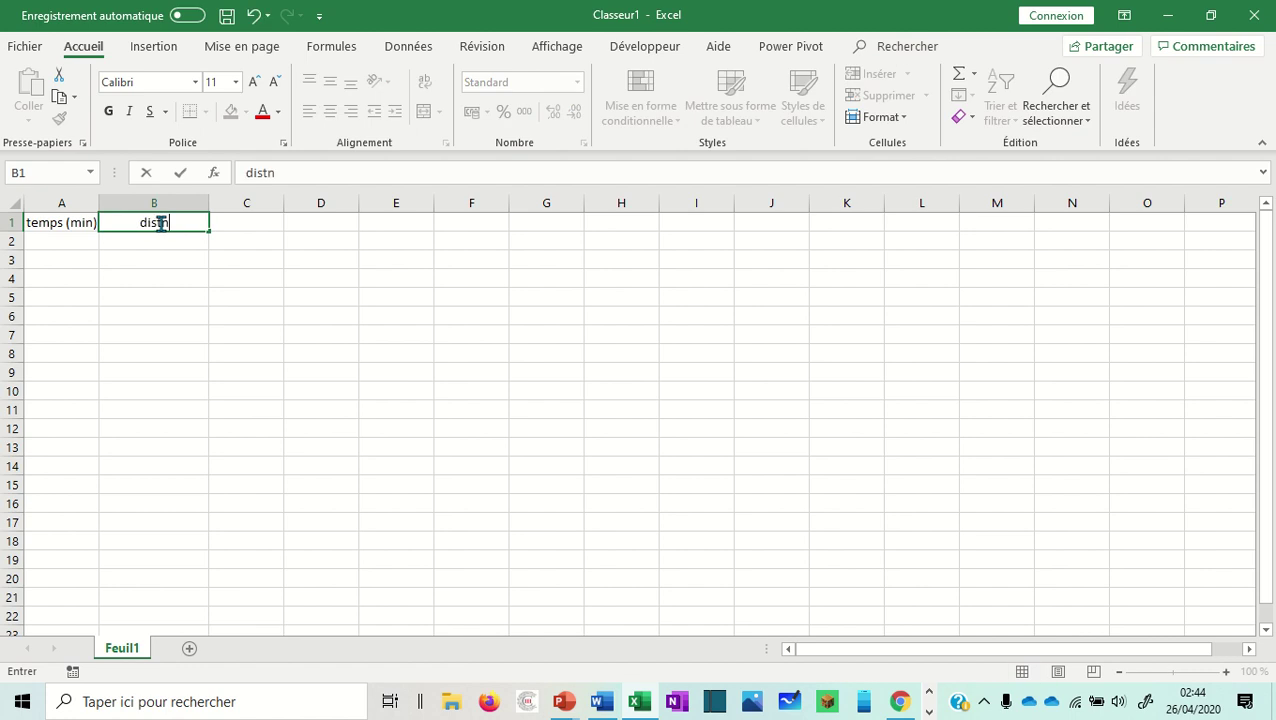
{"action": "key", "text": "BackSpace"}
{"action": "type", "text": "ance ("}
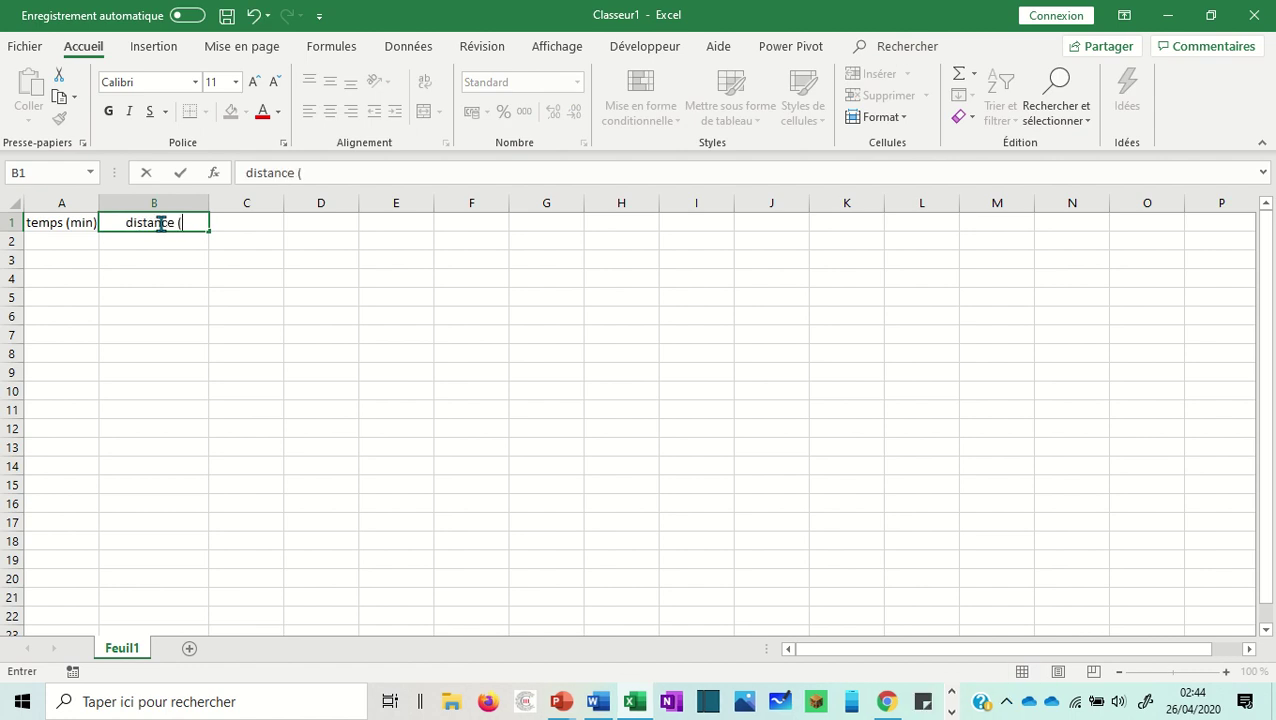
{"action": "type", "text": "km"}
{"action": "type", "text": ")"}
Enter the times 0, 2, 4 and 6 in A2:A5 under the header.
{"action": "left_click", "coordinate": [148, 259]}
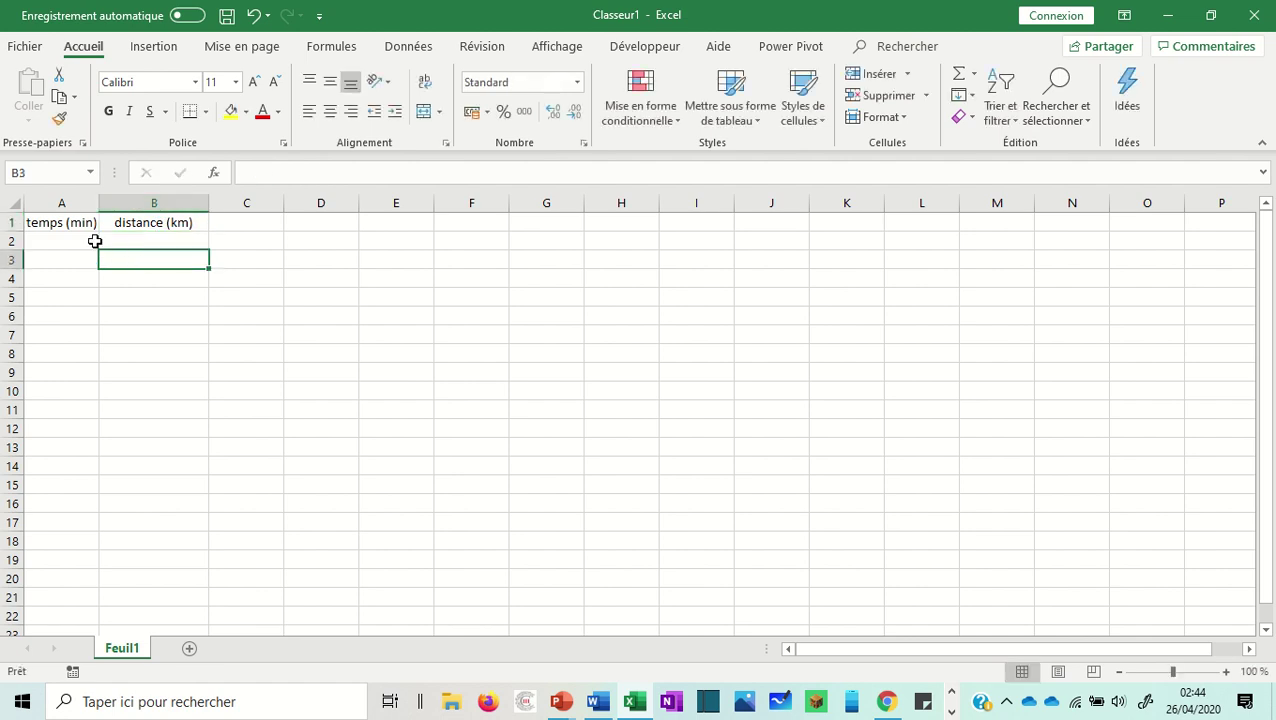
{"action": "left_click", "coordinate": [92, 242]}
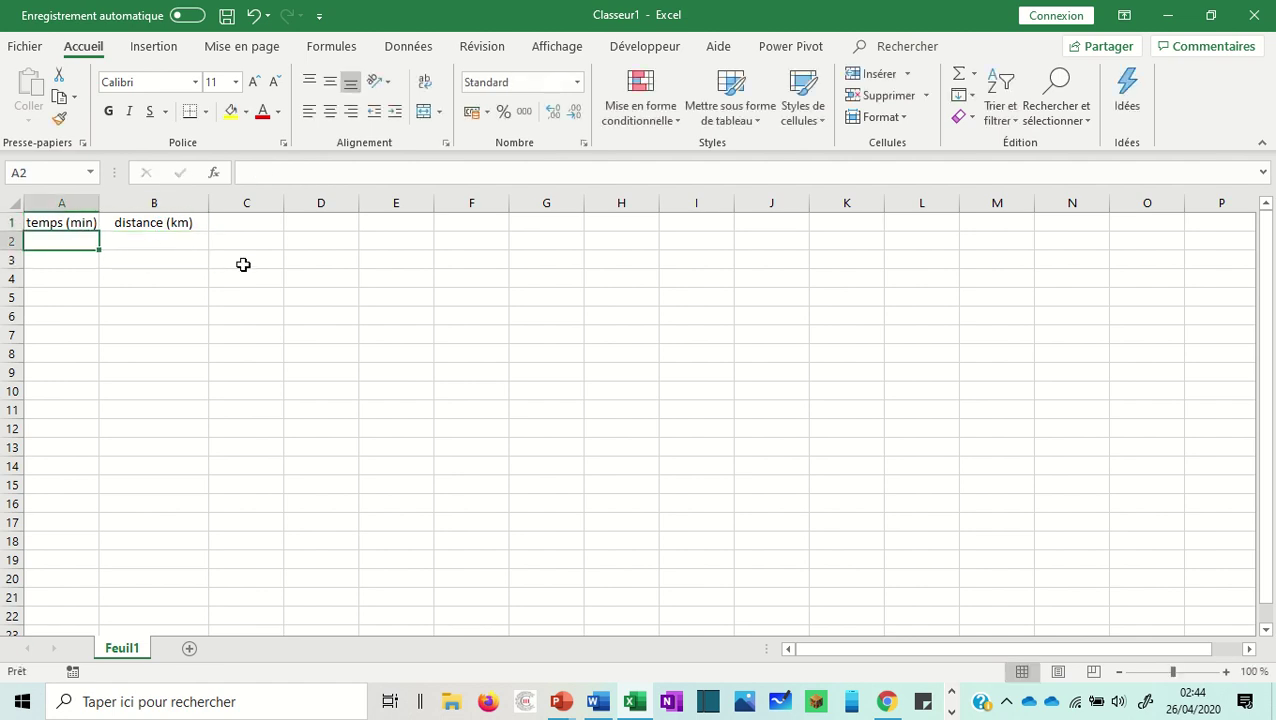
{"action": "type", "text": "0"}
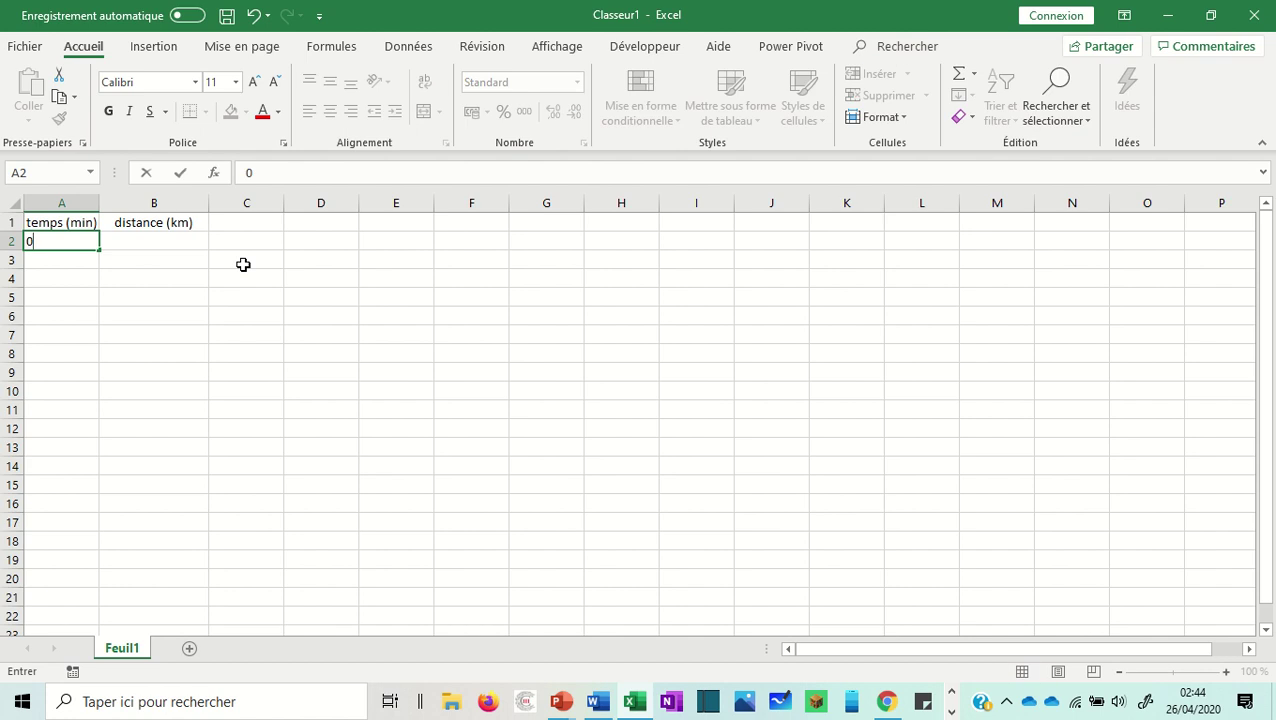
{"action": "key", "text": "Return"}
{"action": "type", "text": "2"}
{"action": "key", "text": "Return"}
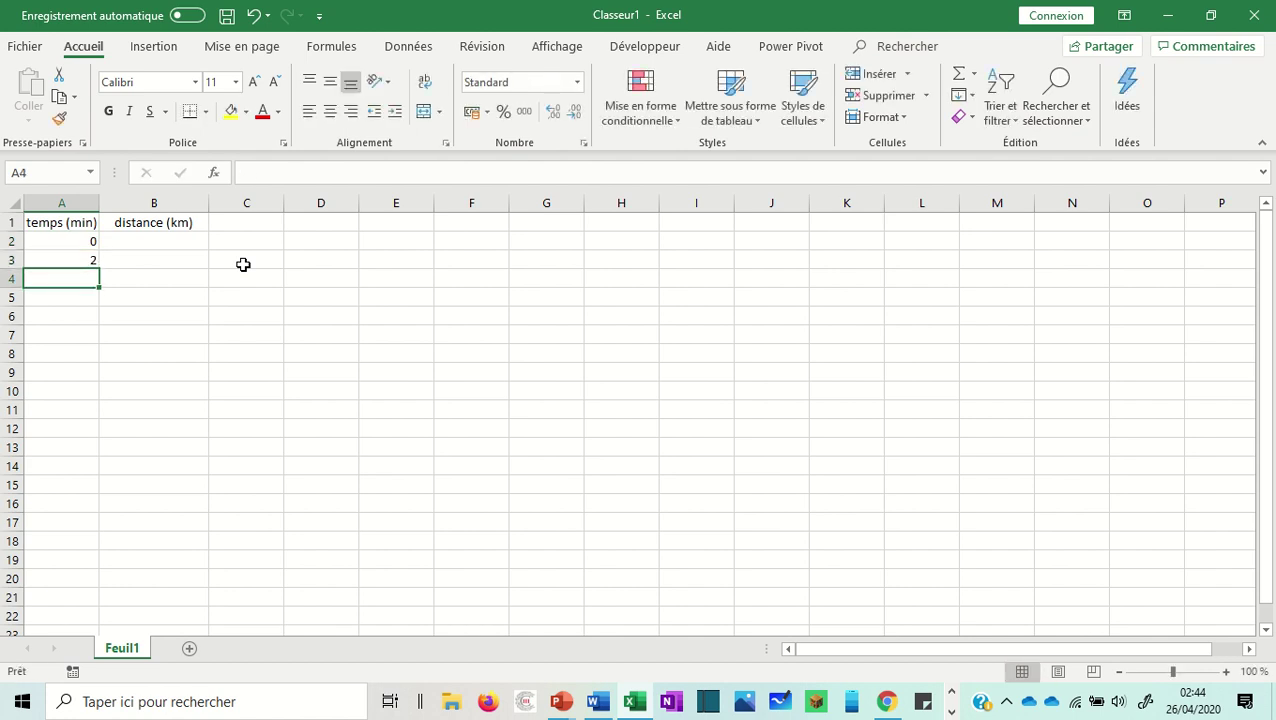
{"action": "type", "text": "4"}
{"action": "key", "text": "Return"}
{"action": "type", "text": "6"}
{"action": "key", "text": "Return"}
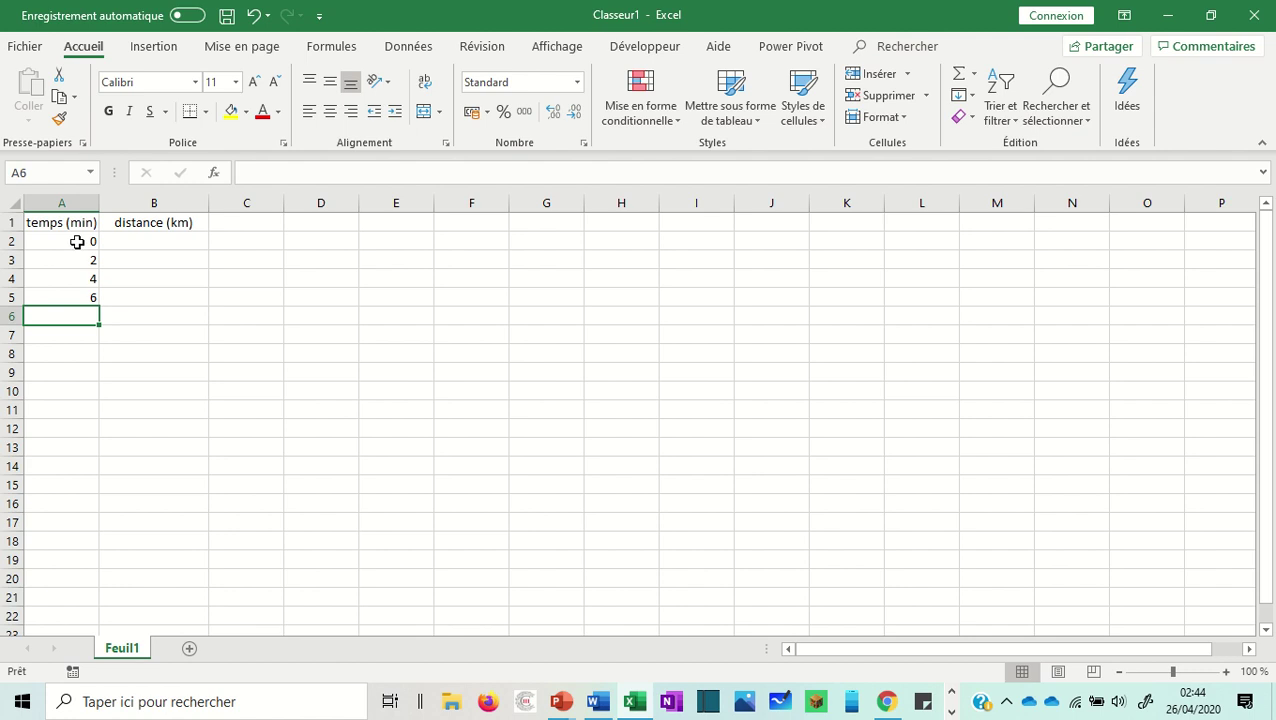
Clear 4 and 6 from A4:A5, then fill the 0, 2 series down to 32 in A18.
{"action": "left_click_drag", "start_coordinate": [79, 238], "coordinate": [80, 262]}
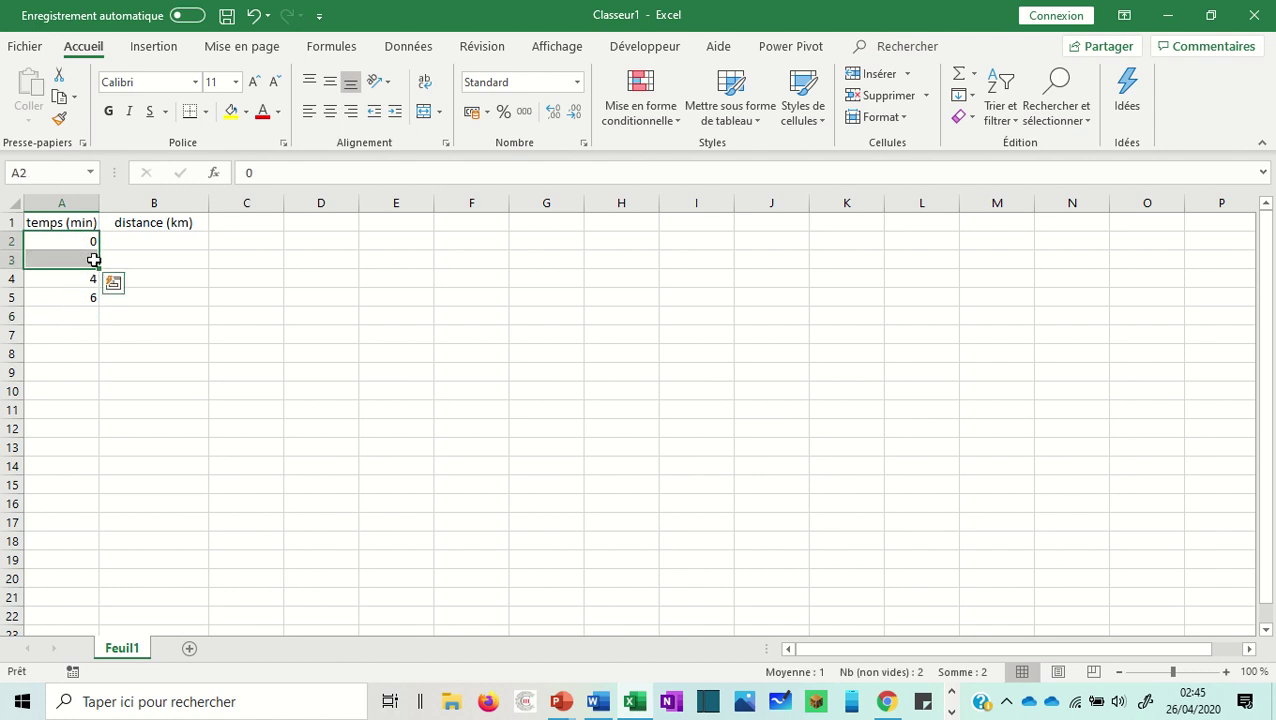
{"action": "left_click", "coordinate": [86, 262]}
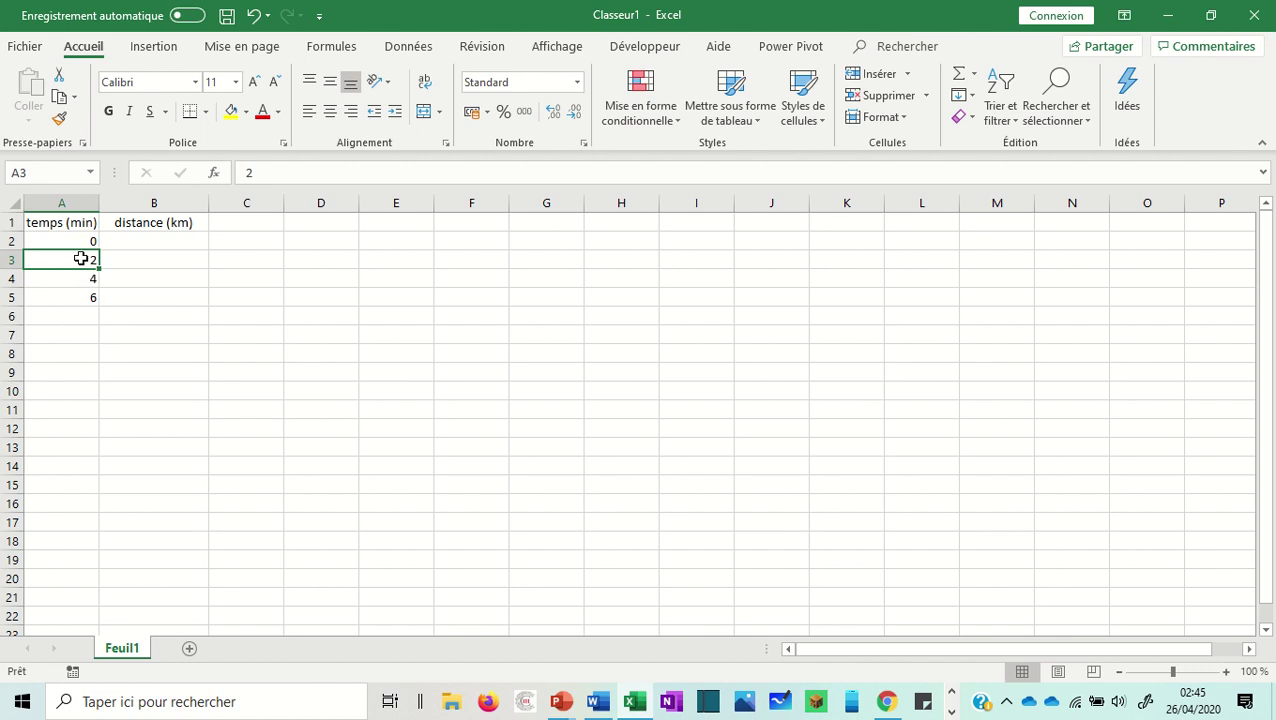
{"action": "left_click_drag", "start_coordinate": [85, 280], "coordinate": [90, 298]}
{"action": "key", "text": "Delete"}
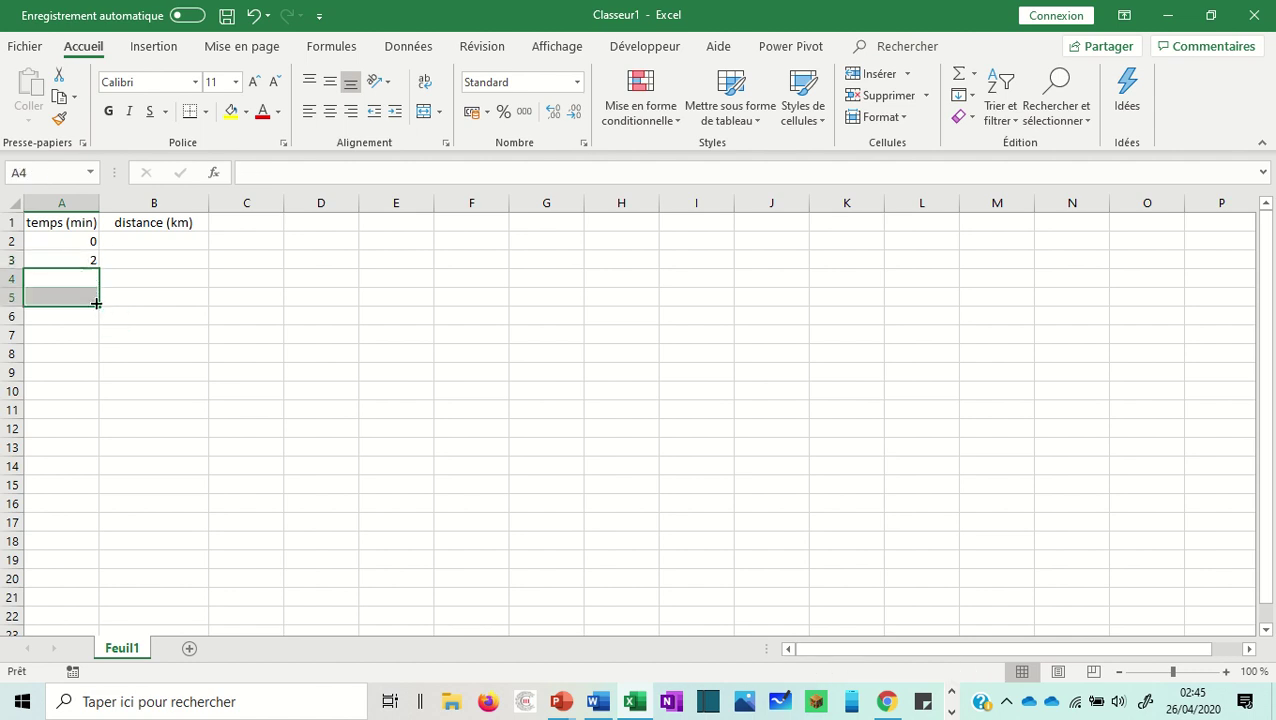
{"action": "left_click", "coordinate": [123, 243]}
{"action": "left_click_drag", "start_coordinate": [92, 244], "coordinate": [86, 262]}
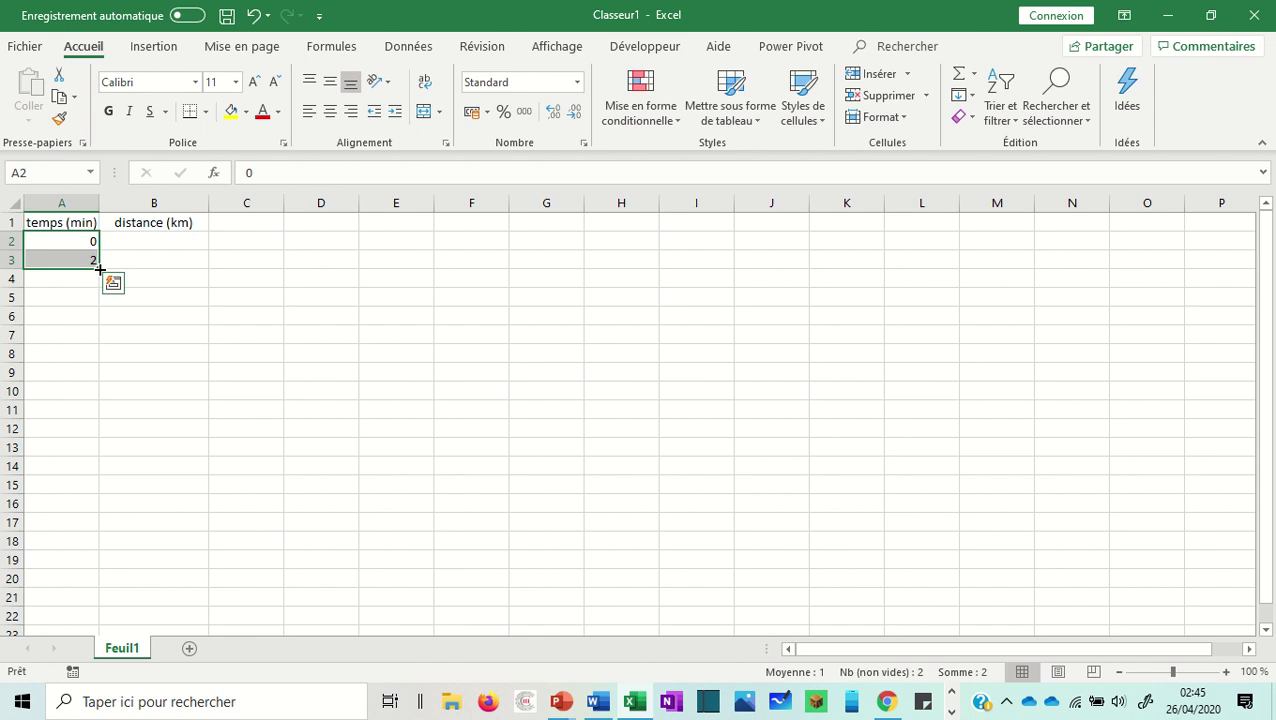
{"action": "left_click_drag", "start_coordinate": [100, 269], "coordinate": [101, 545]}
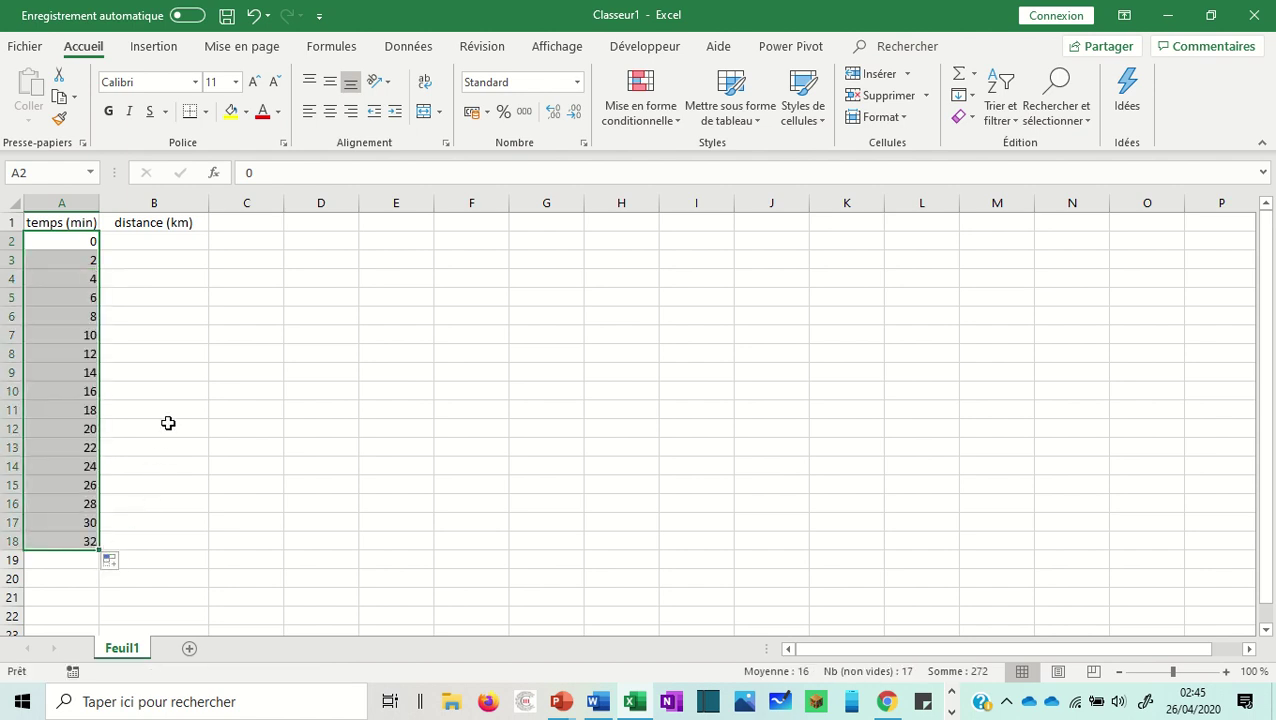
Shrink the time series with the fill handle so rows 10–18 are cleared.
{"action": "left_click", "coordinate": [168, 474]}
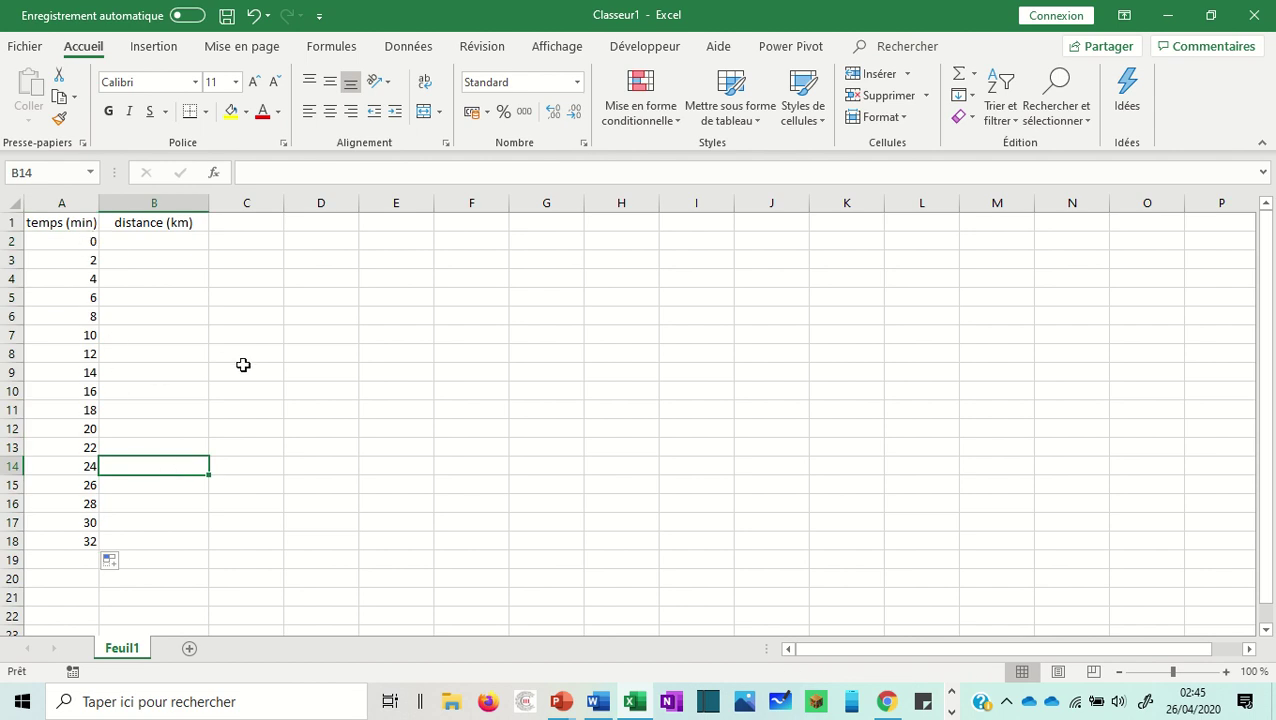
{"action": "left_click_drag", "start_coordinate": [92, 241], "coordinate": [64, 540]}
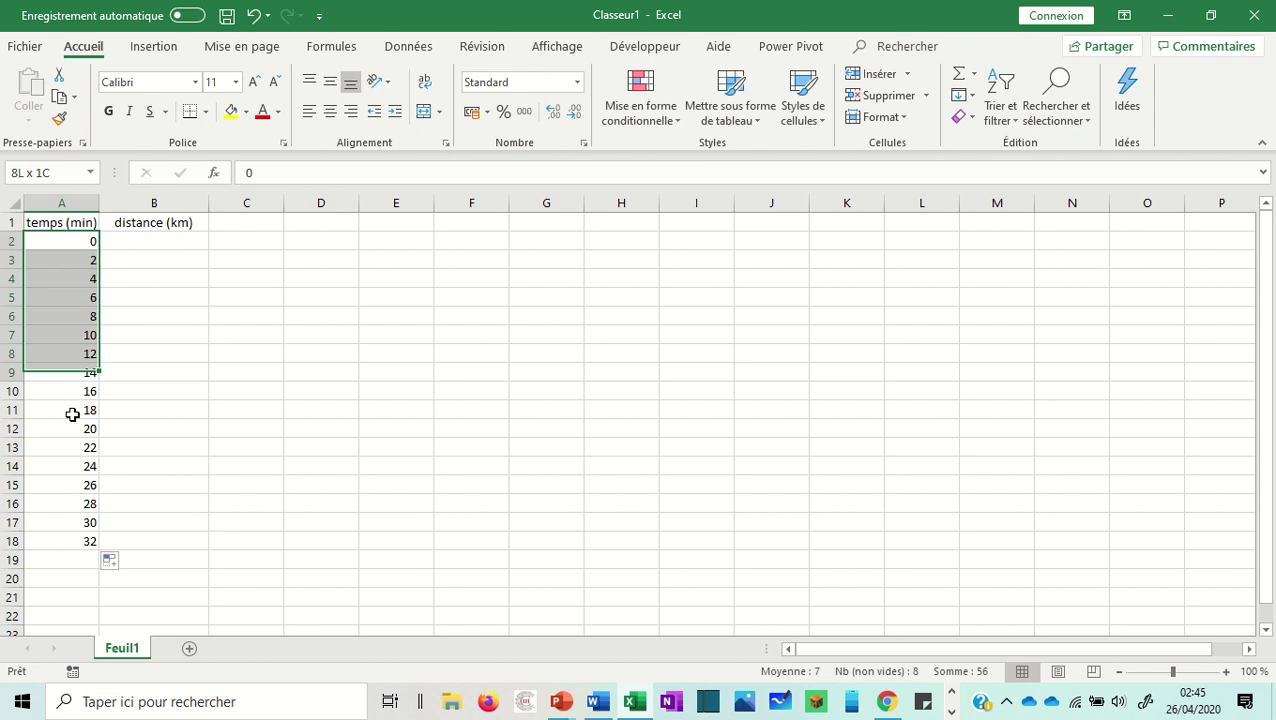
{"action": "left_click", "coordinate": [176, 506]}
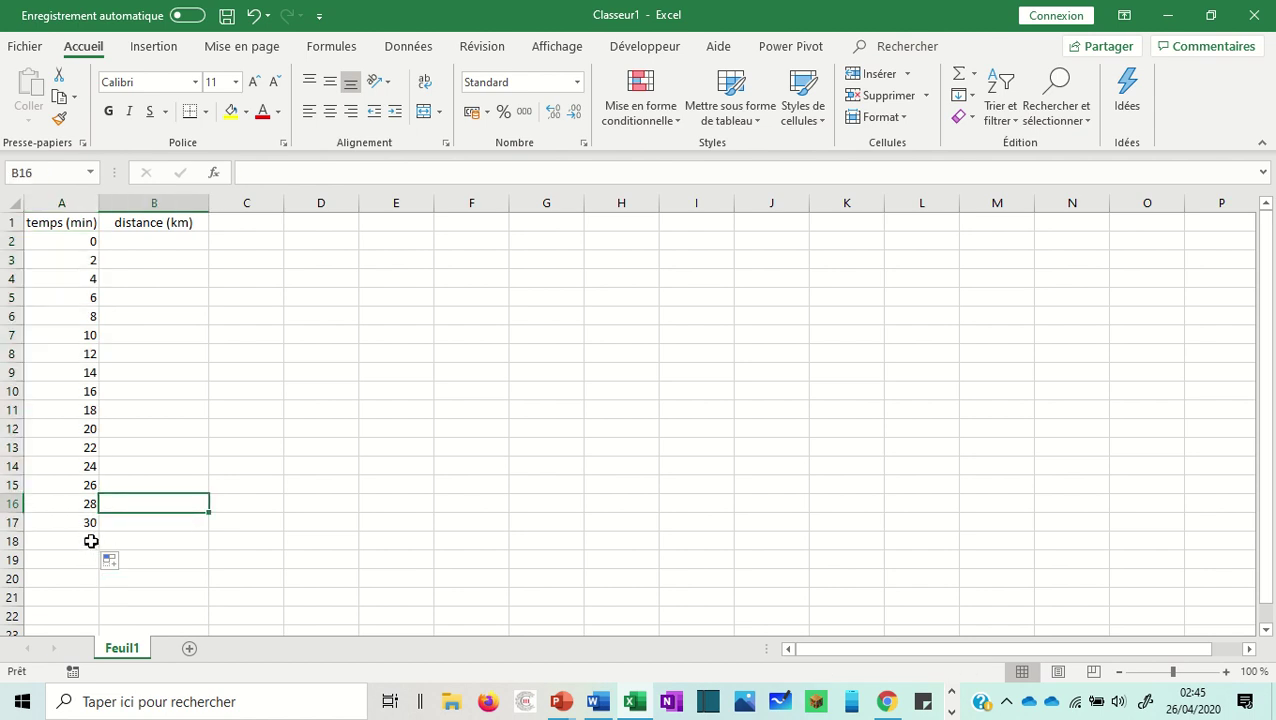
{"action": "left_click_drag", "start_coordinate": [88, 242], "coordinate": [80, 541]}
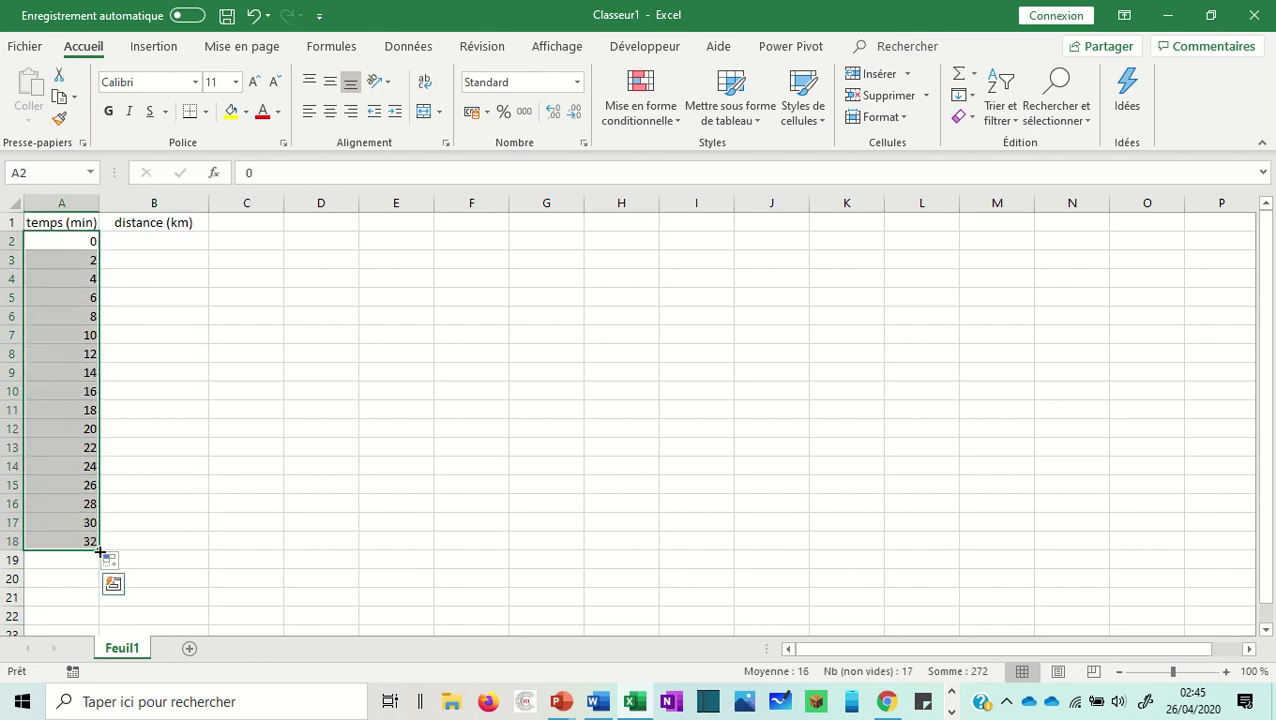
{"action": "left_click_drag", "start_coordinate": [99, 551], "coordinate": [98, 384]}
{"action": "left_click", "coordinate": [188, 356]}
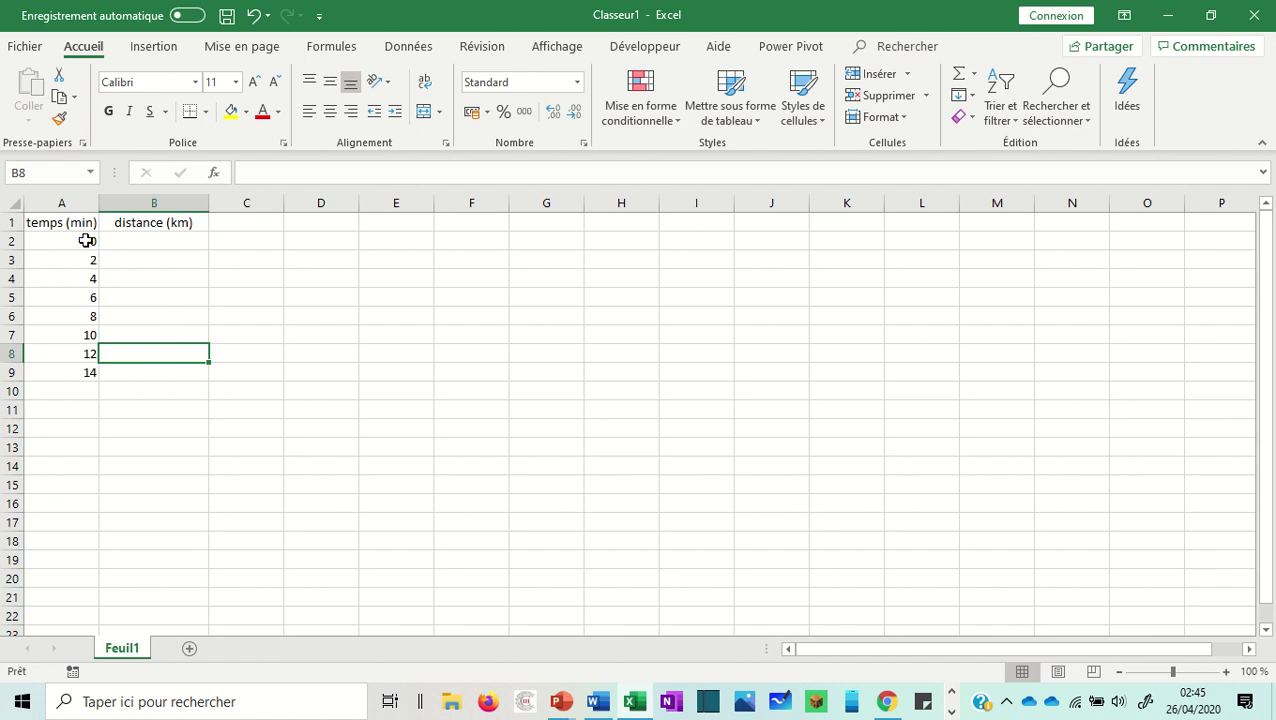
Refill the series from 0, 2 down to 14 in A9.
{"action": "left_click_drag", "start_coordinate": [87, 240], "coordinate": [86, 258]}
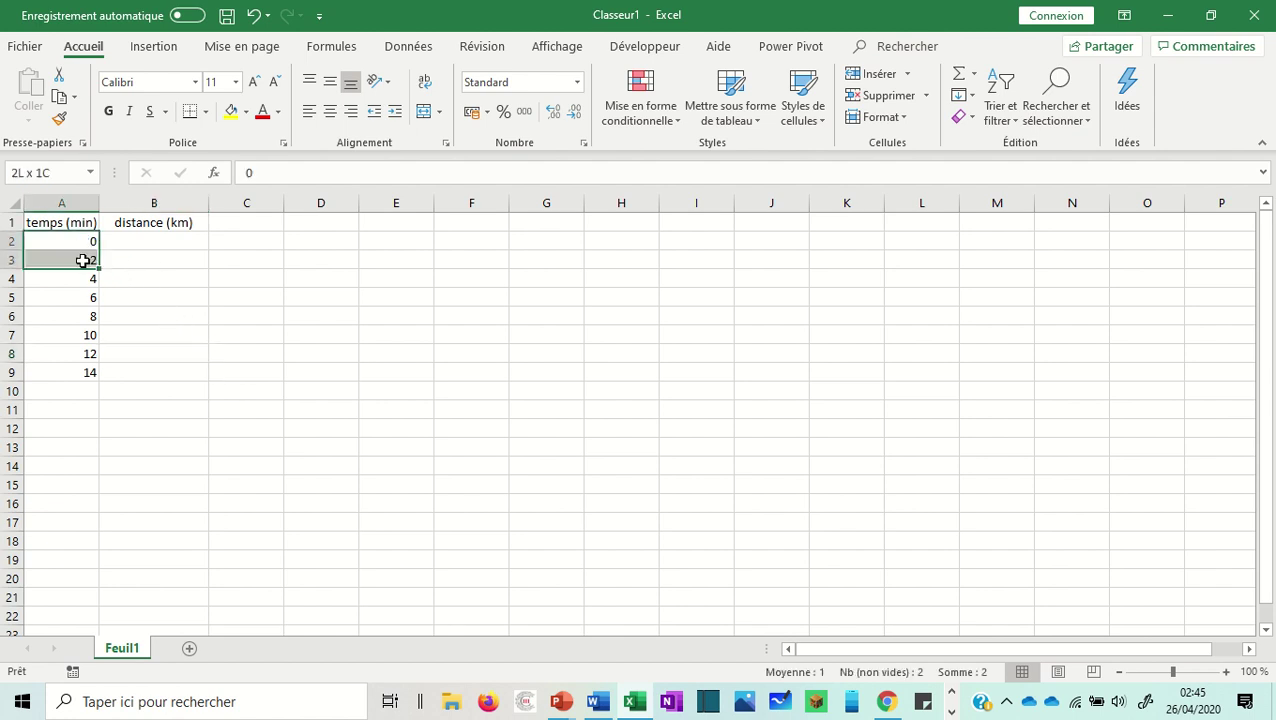
{"action": "left_click", "coordinate": [279, 173]}
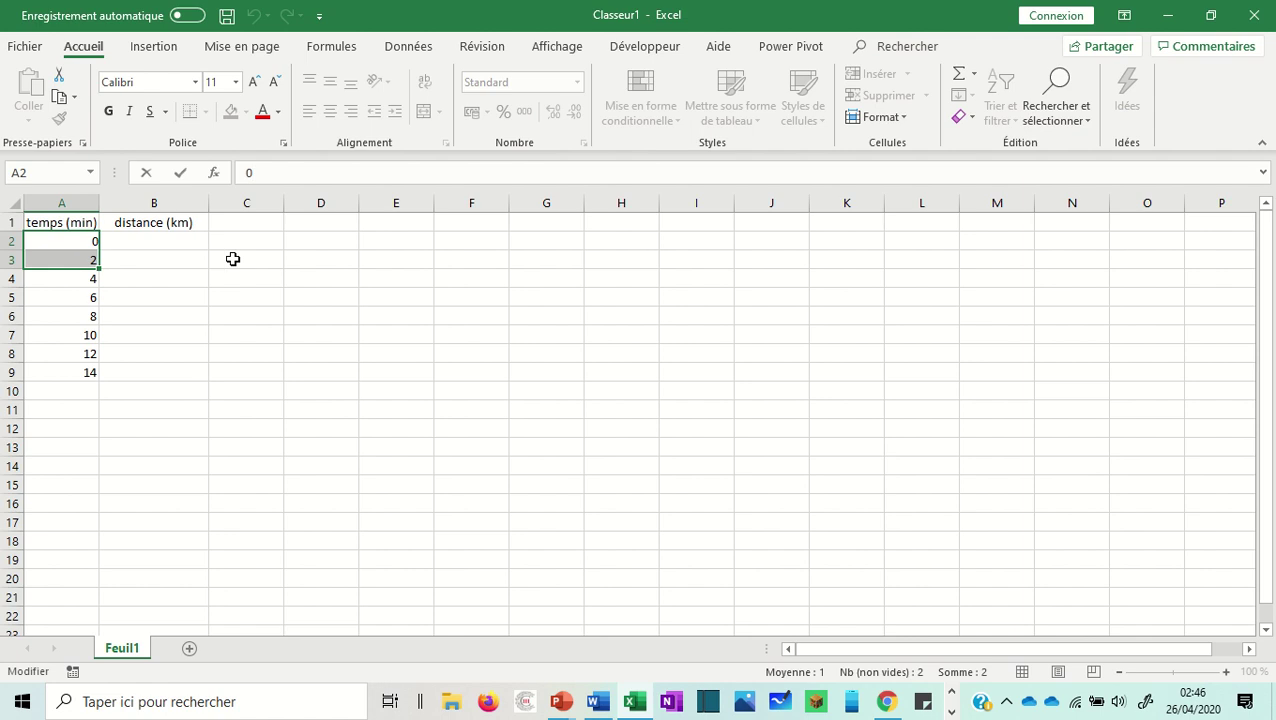
{"action": "left_click", "coordinate": [131, 276]}
{"action": "mouse_move", "coordinate": [80, 244]}
{"action": "left_mouse_down"}
{"action": "mouse_move", "coordinate": [98, 265]}
{"action": "mouse_move", "coordinate": [97, 378]}
{"action": "left_mouse_up"}
{"action": "left_click", "coordinate": [182, 246]}
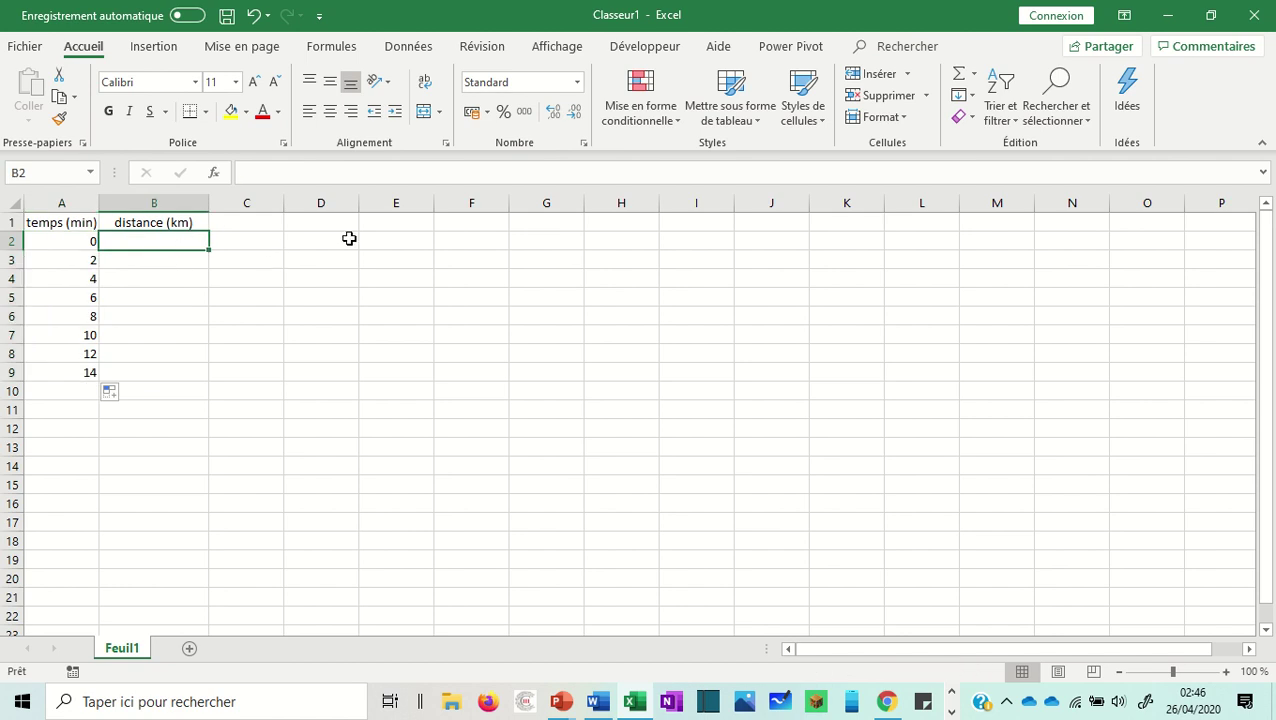
Enter the distances 0, 3, 5,8 and 9,2 in B2:B5.
{"action": "type", "text": "0"}
{"action": "key", "text": "Return"}
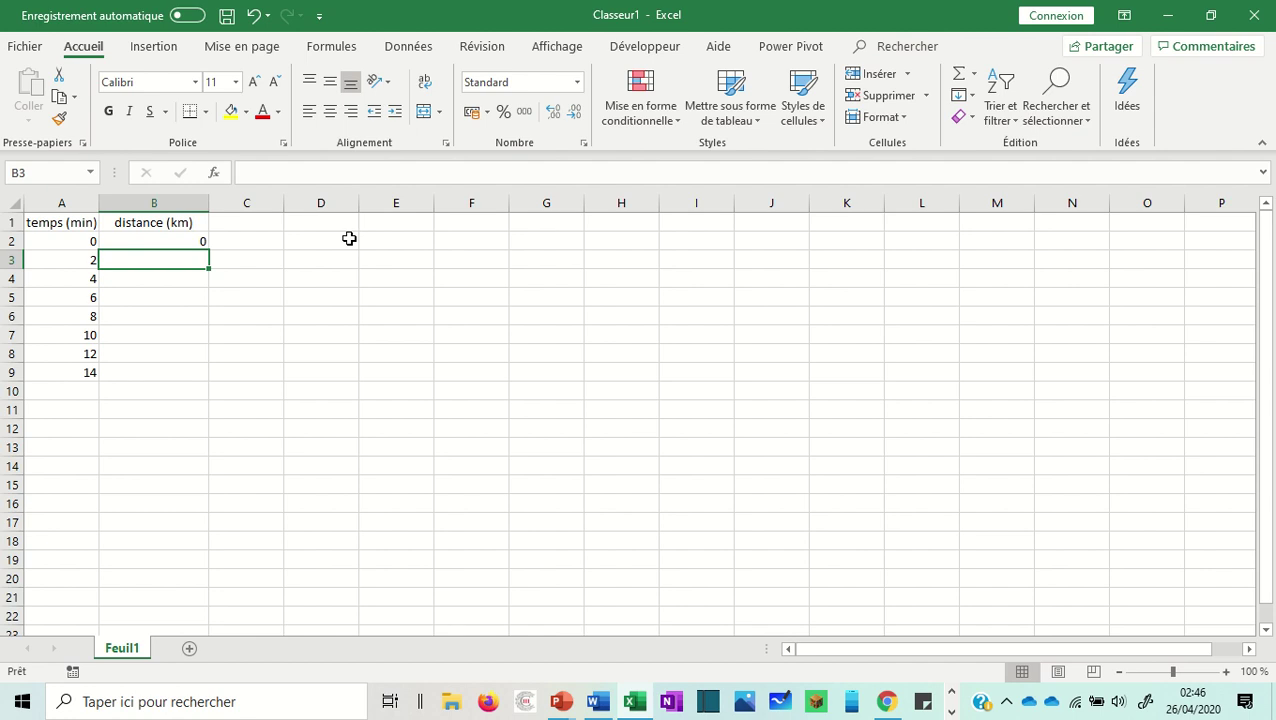
{"action": "type", "text": "3"}
{"action": "key", "text": "Return"}
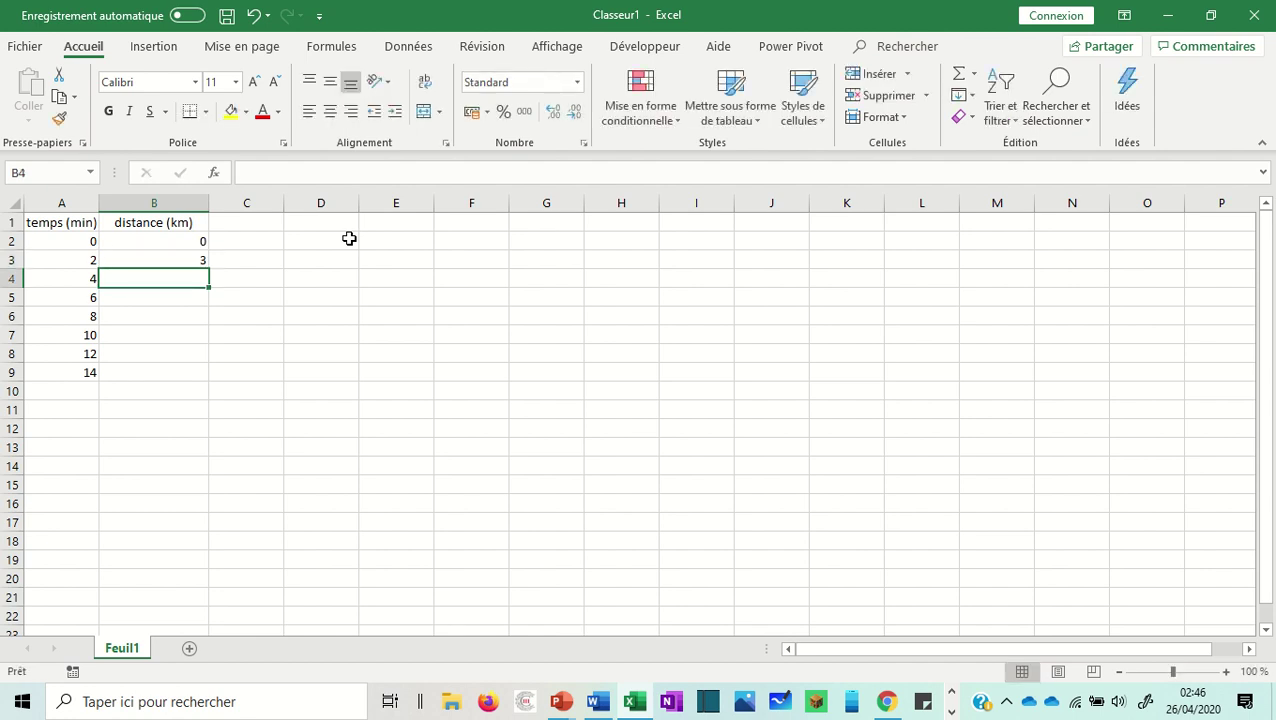
{"action": "type", "text": "5,8"}
{"action": "key", "text": "Return"}
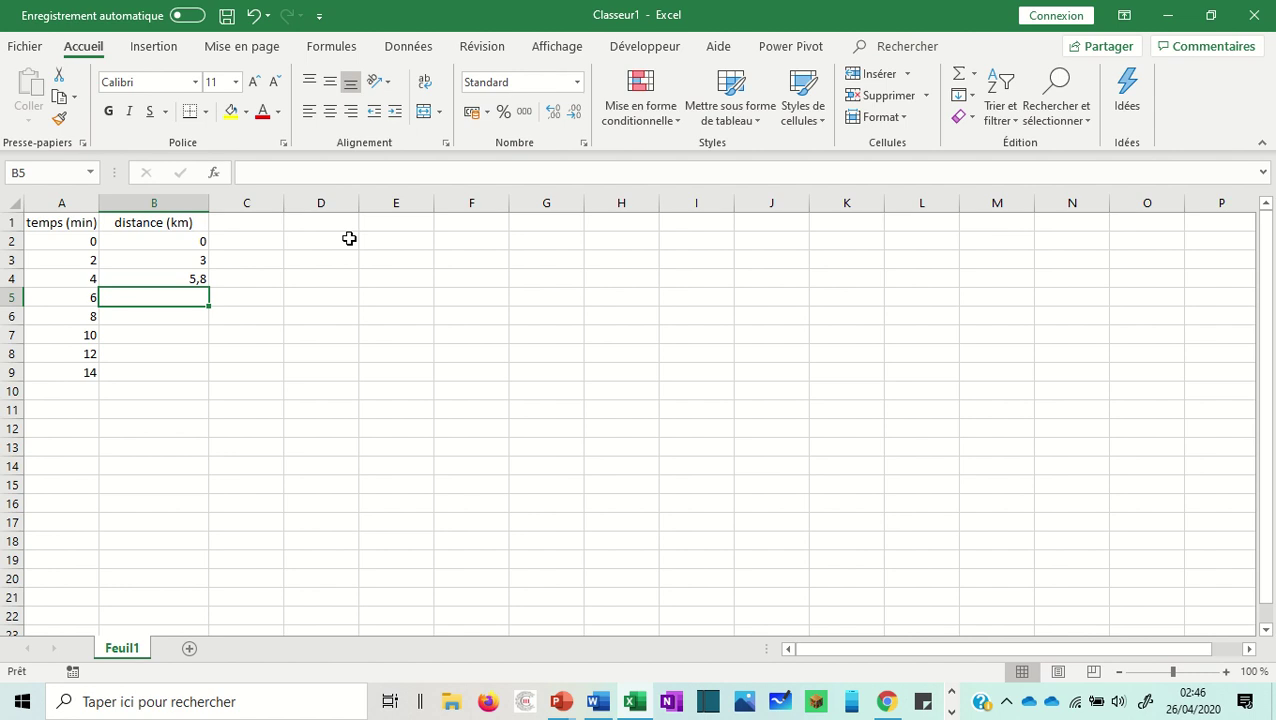
{"action": "type", "text": "9,2"}
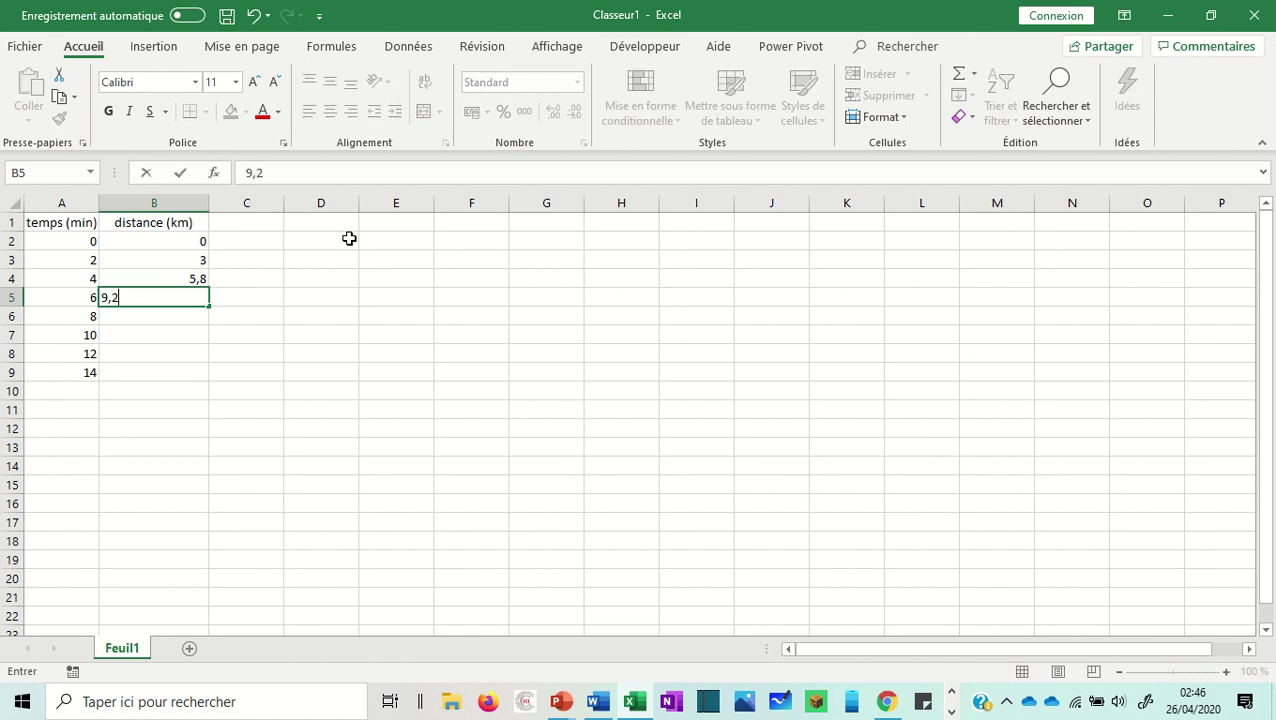
{"action": "key", "text": "Return"}
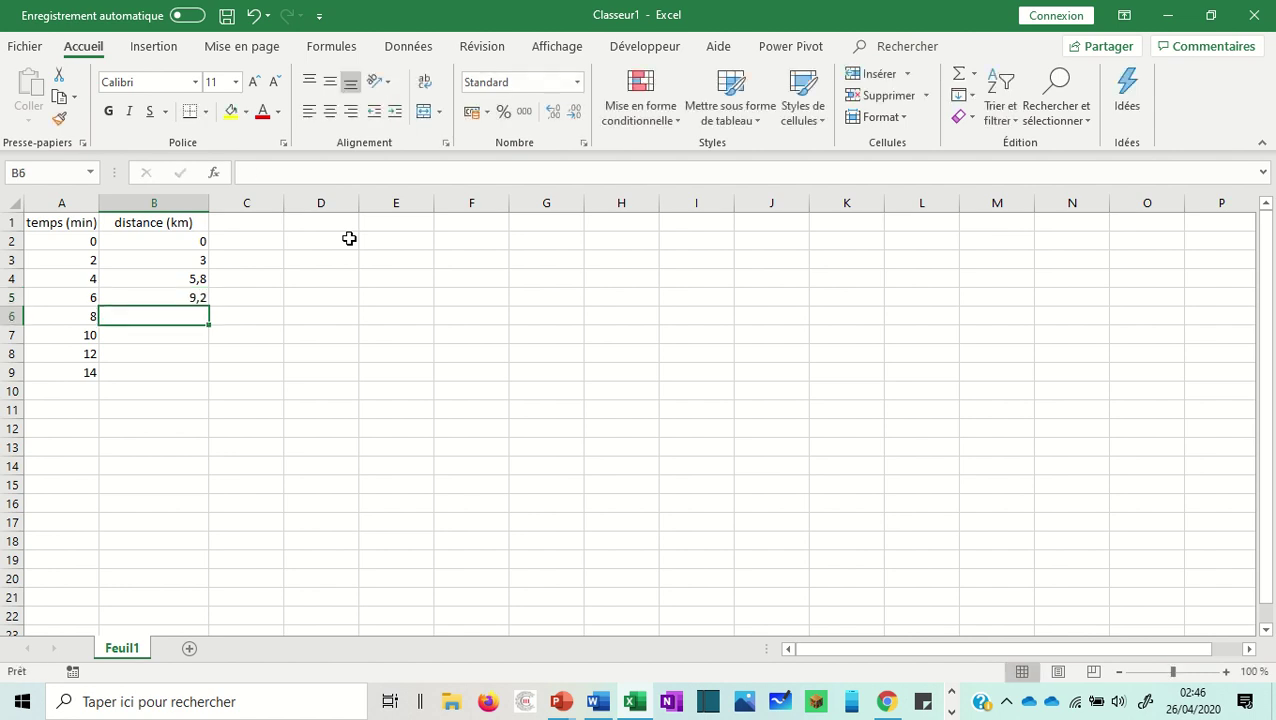
Enter the distances 11,7, 15,1, 18,2 and 20,6 in B6:B9.
{"action": "type", "text": "11,7"}
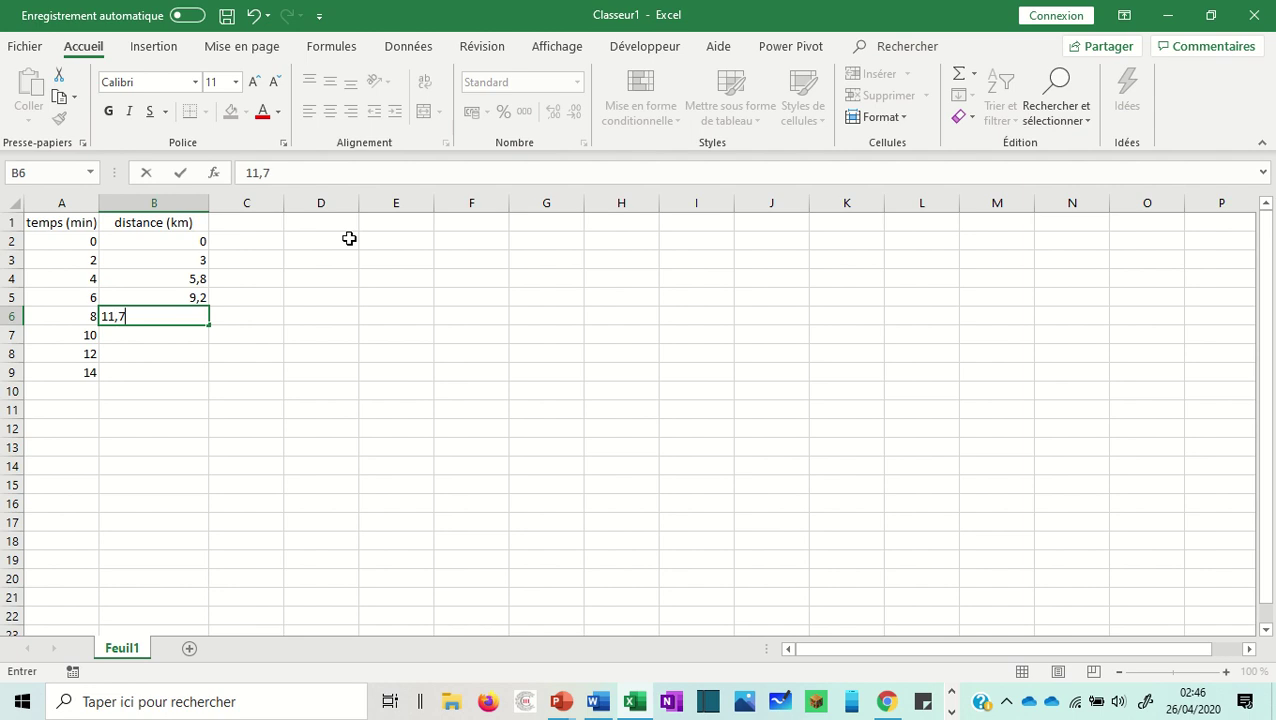
{"action": "key", "text": "Return"}
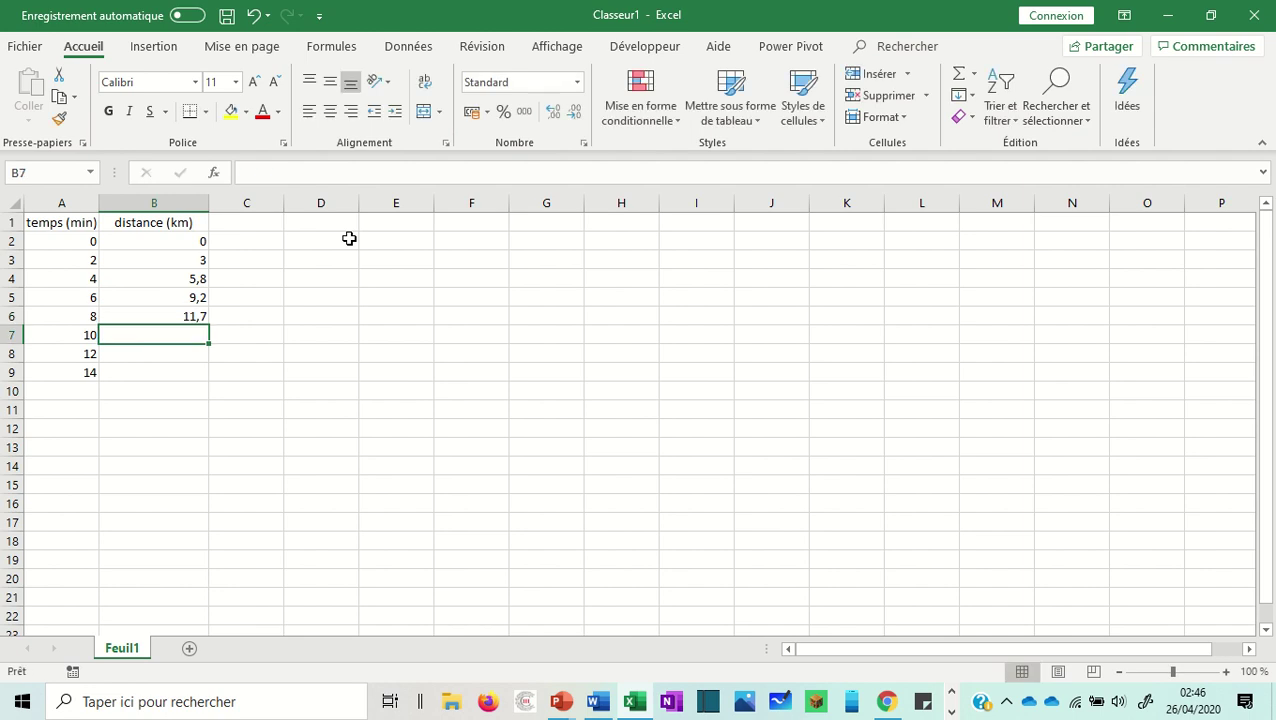
{"action": "type", "text": "15,1"}
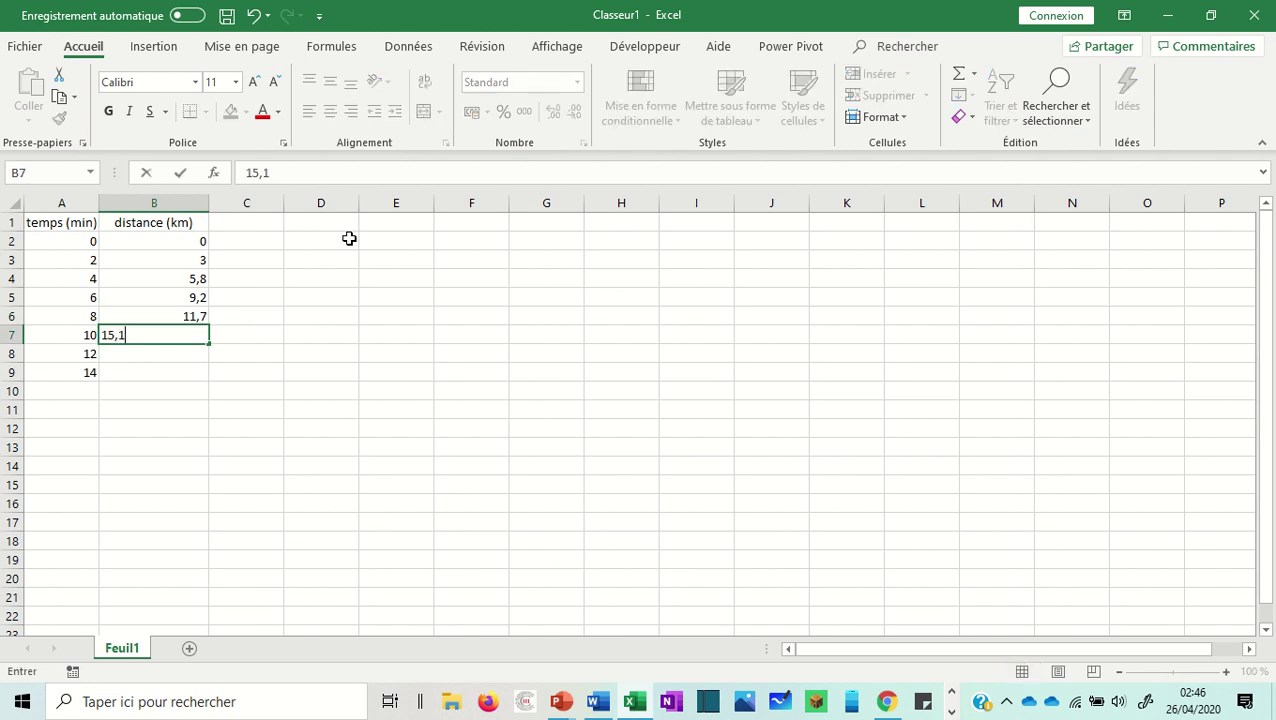
{"action": "key", "text": "Return"}
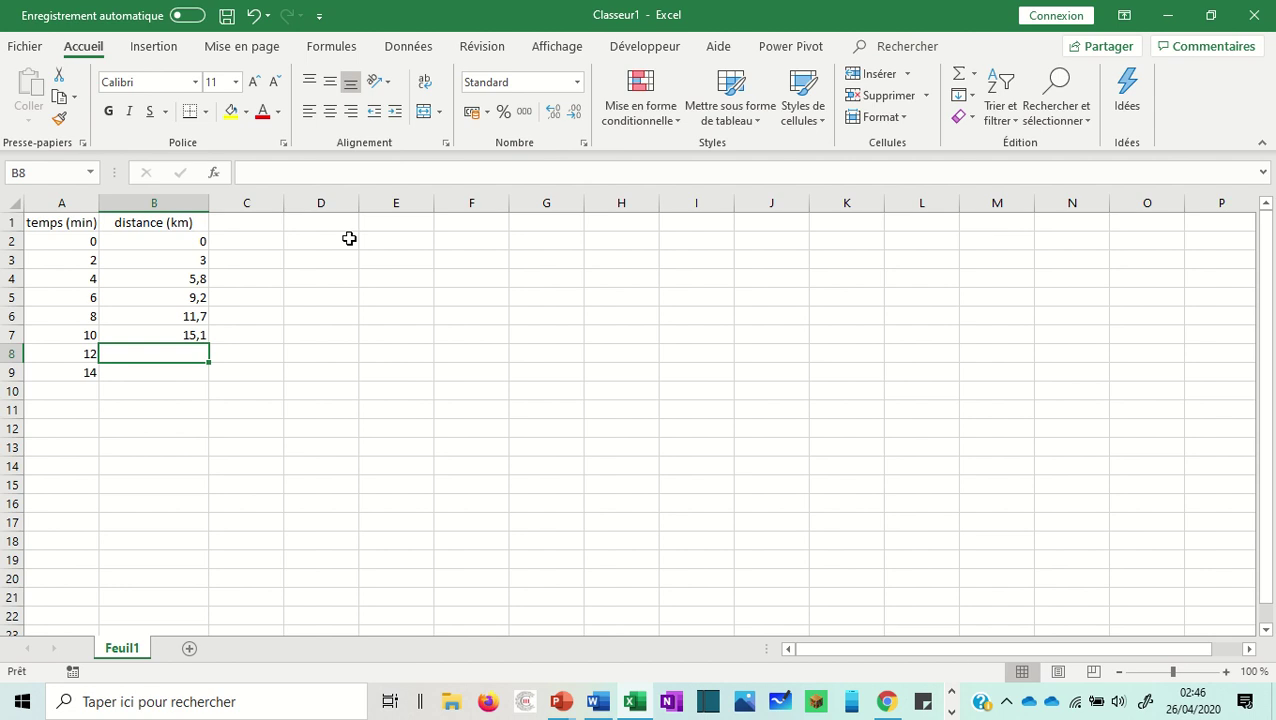
{"action": "type", "text": "18,"}
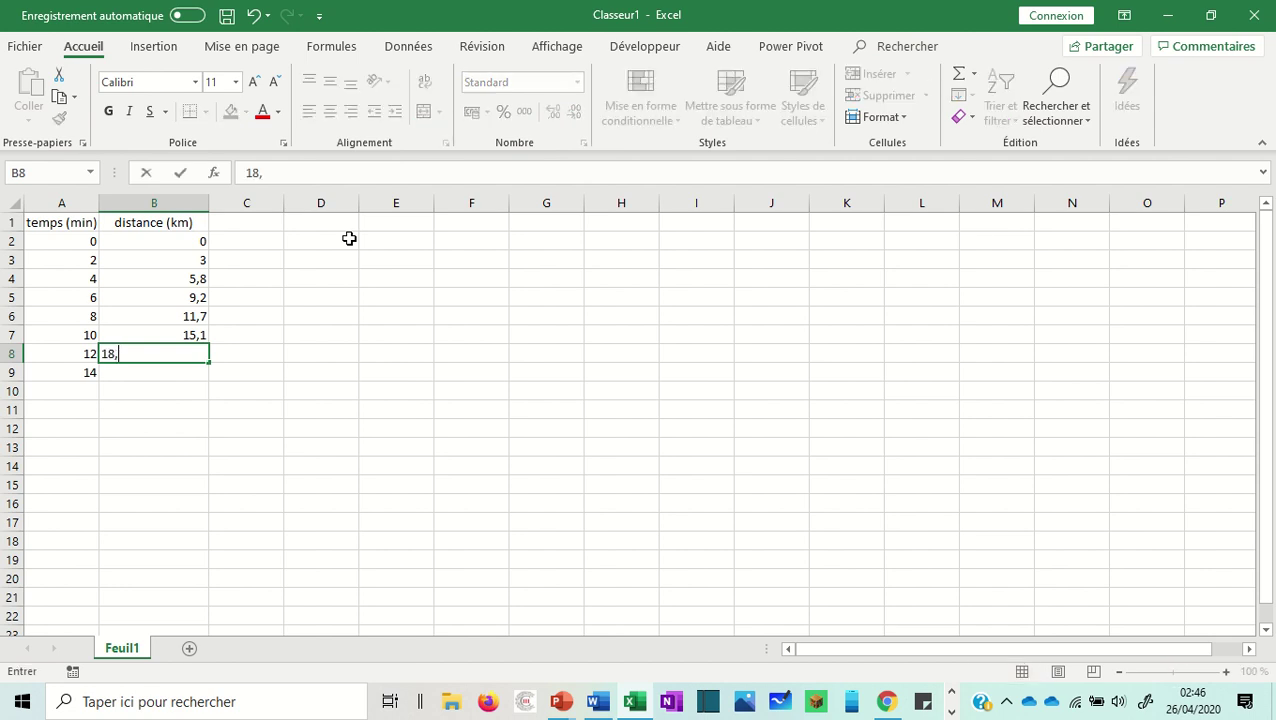
{"action": "type", "text": "2"}
{"action": "key", "text": "Return"}
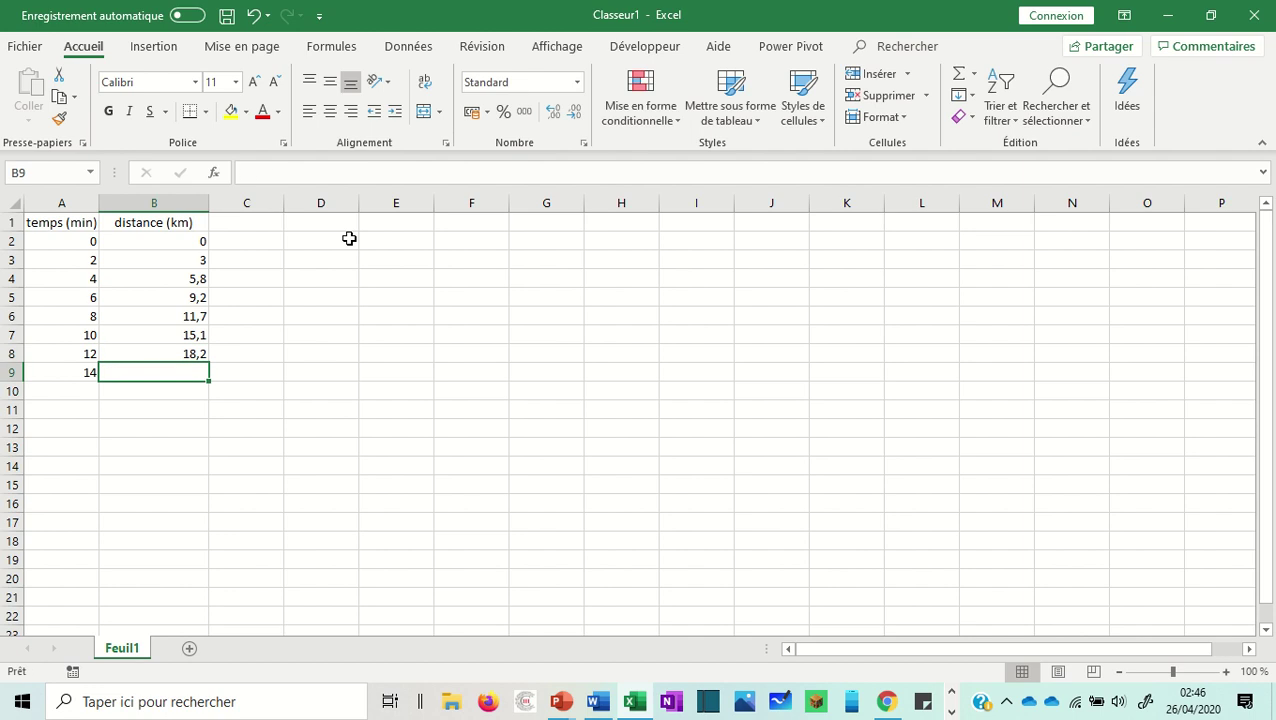
{"action": "type", "text": "20,"}
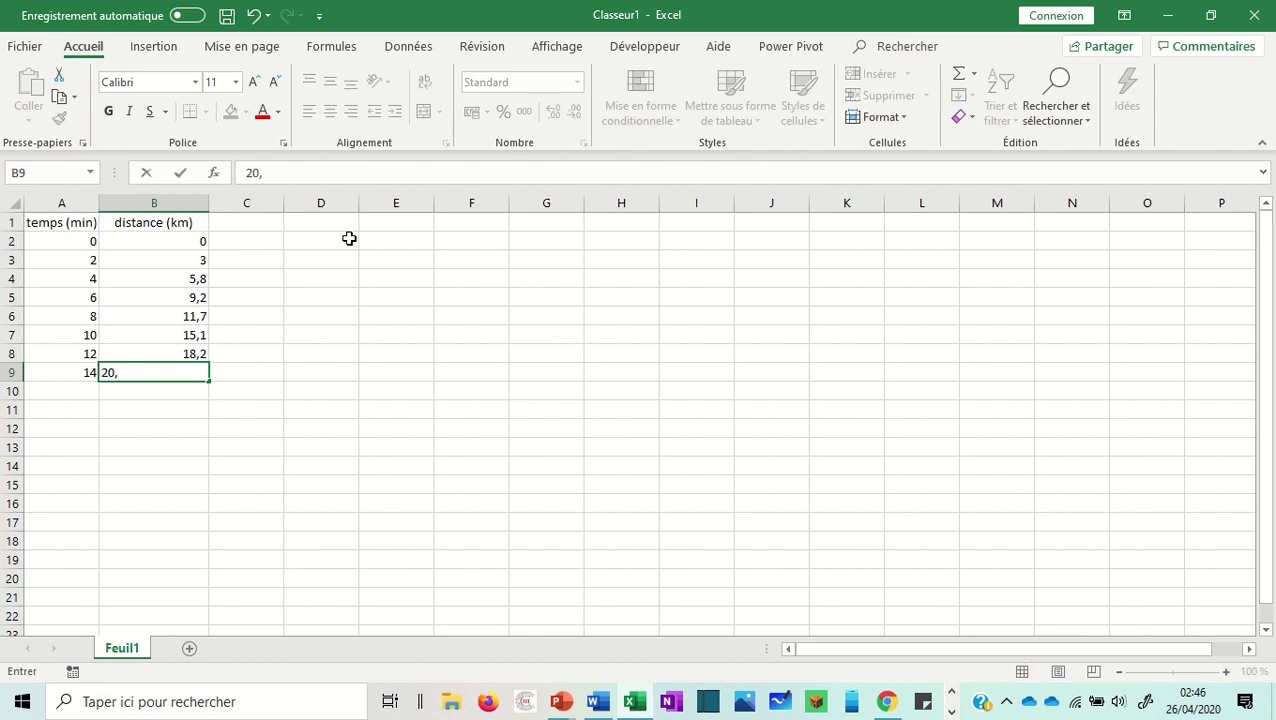
{"action": "type", "text": "6"}
{"action": "key", "text": "Return"}
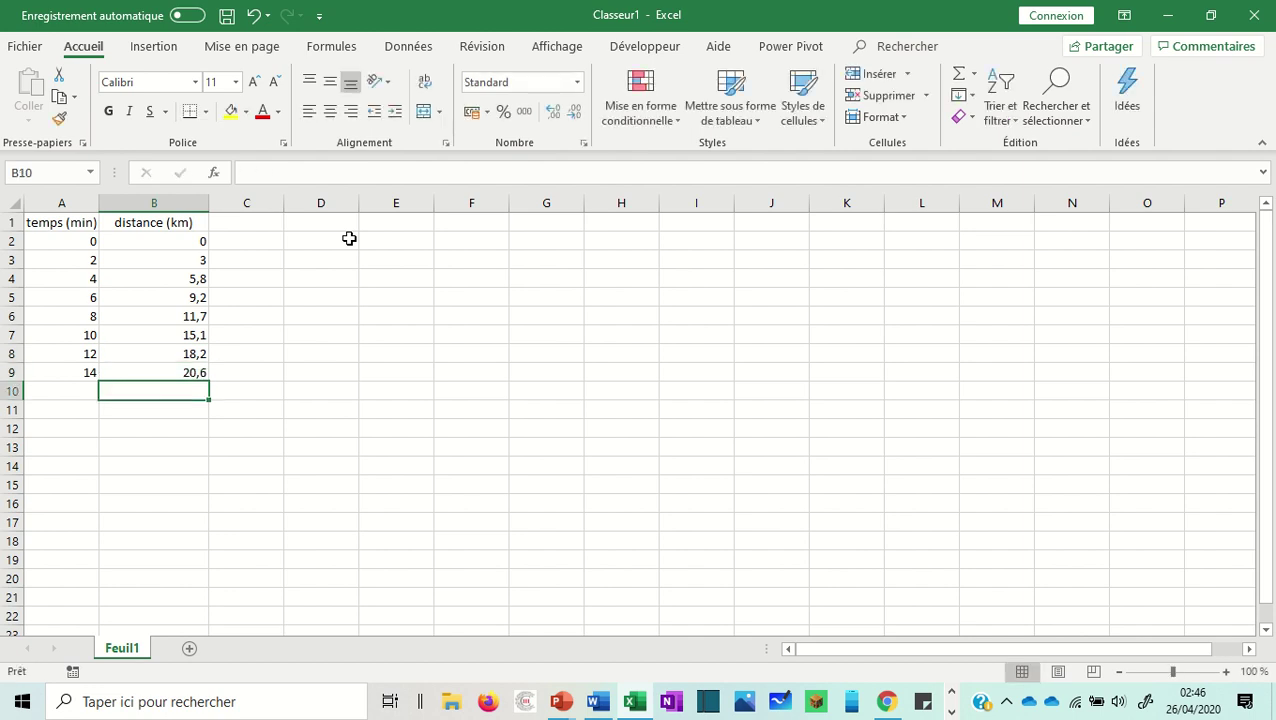
{"action": "left_click", "coordinate": [327, 299]}
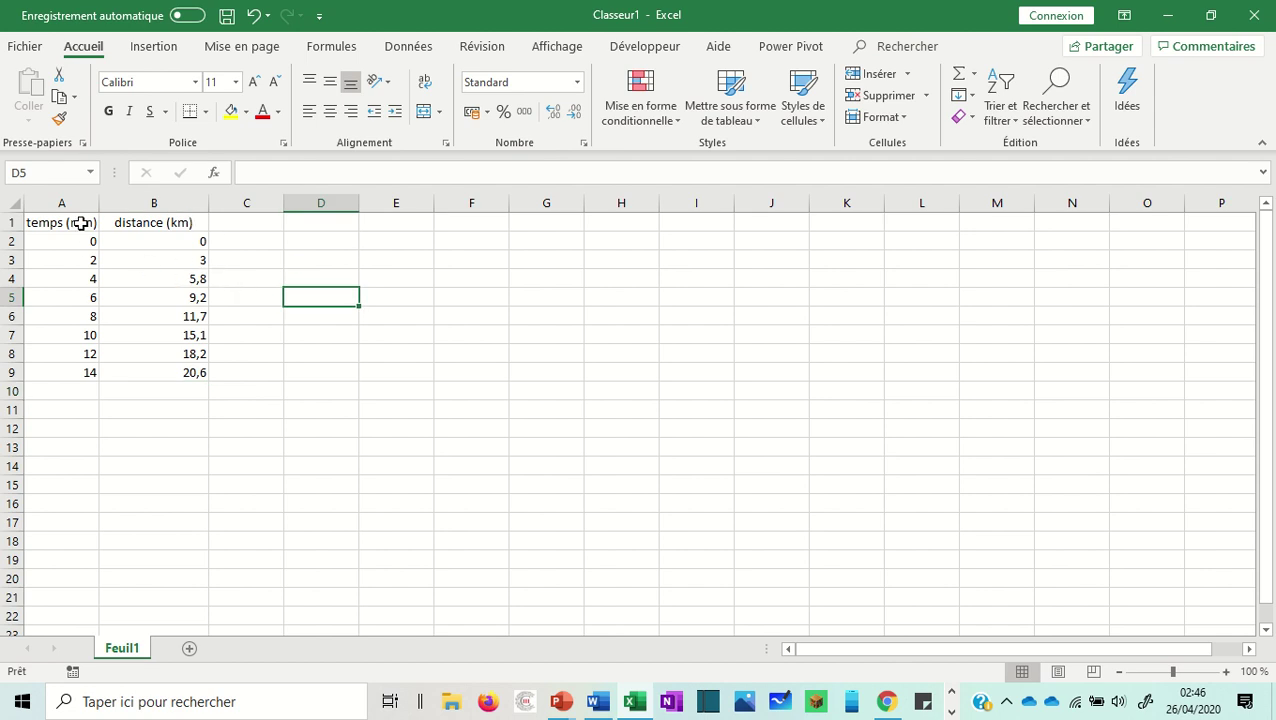
Select the range A1:B9 containing the time and distance columns.
{"action": "left_click", "coordinate": [70, 200]}
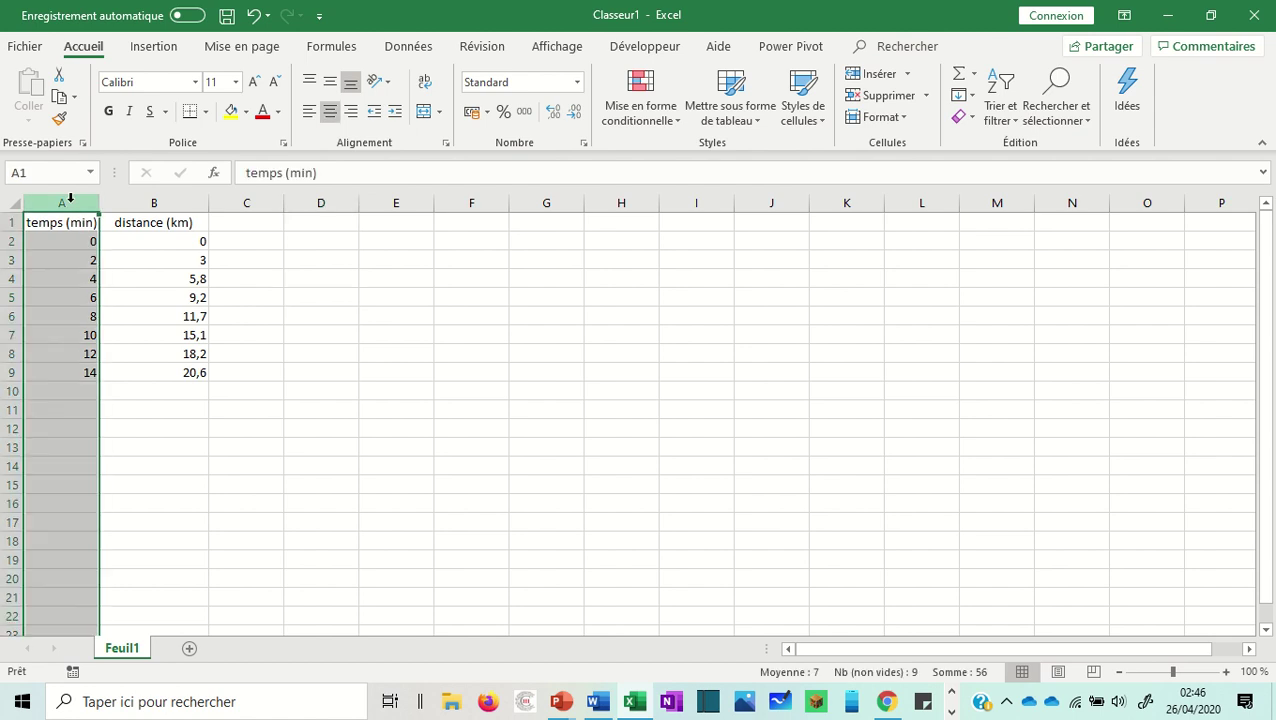
{"action": "left_click", "coordinate": [138, 199]}
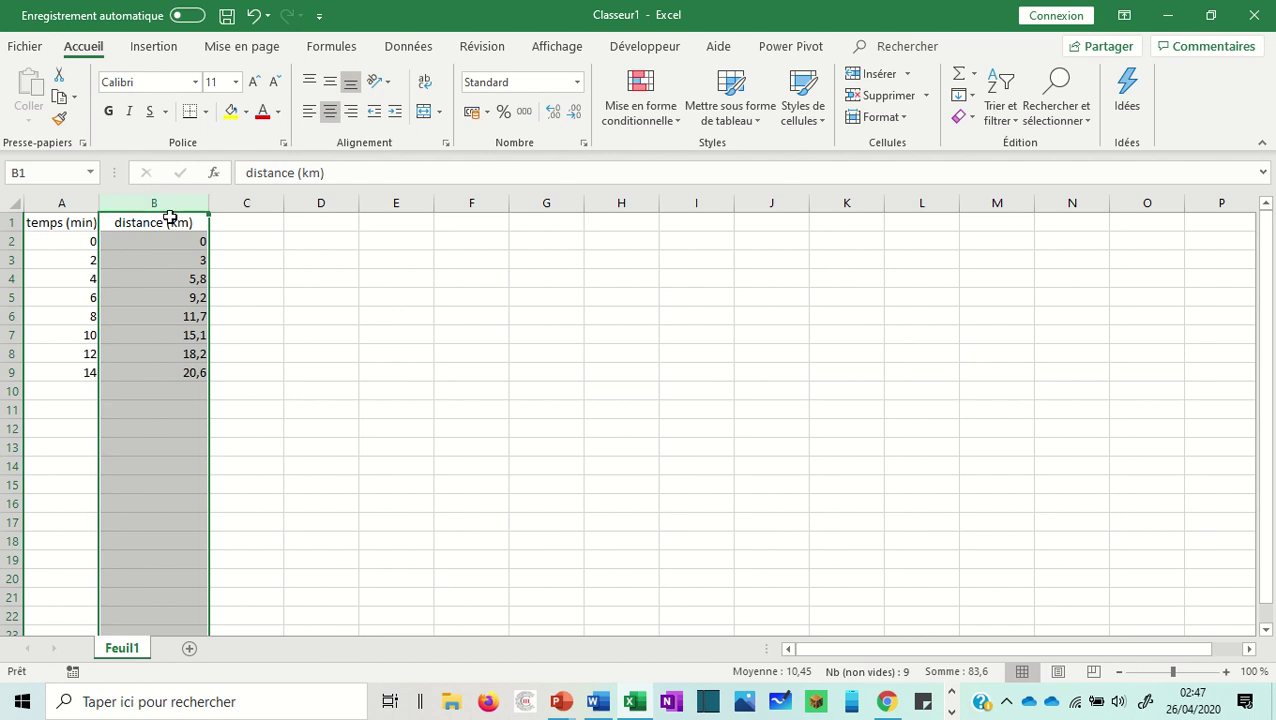
{"action": "left_click", "coordinate": [163, 241]}
{"action": "mouse_move", "coordinate": [72, 222]}
{"action": "left_mouse_down"}
{"action": "mouse_move", "coordinate": [164, 278]}
{"action": "mouse_move", "coordinate": [185, 373]}
{"action": "left_mouse_up"}
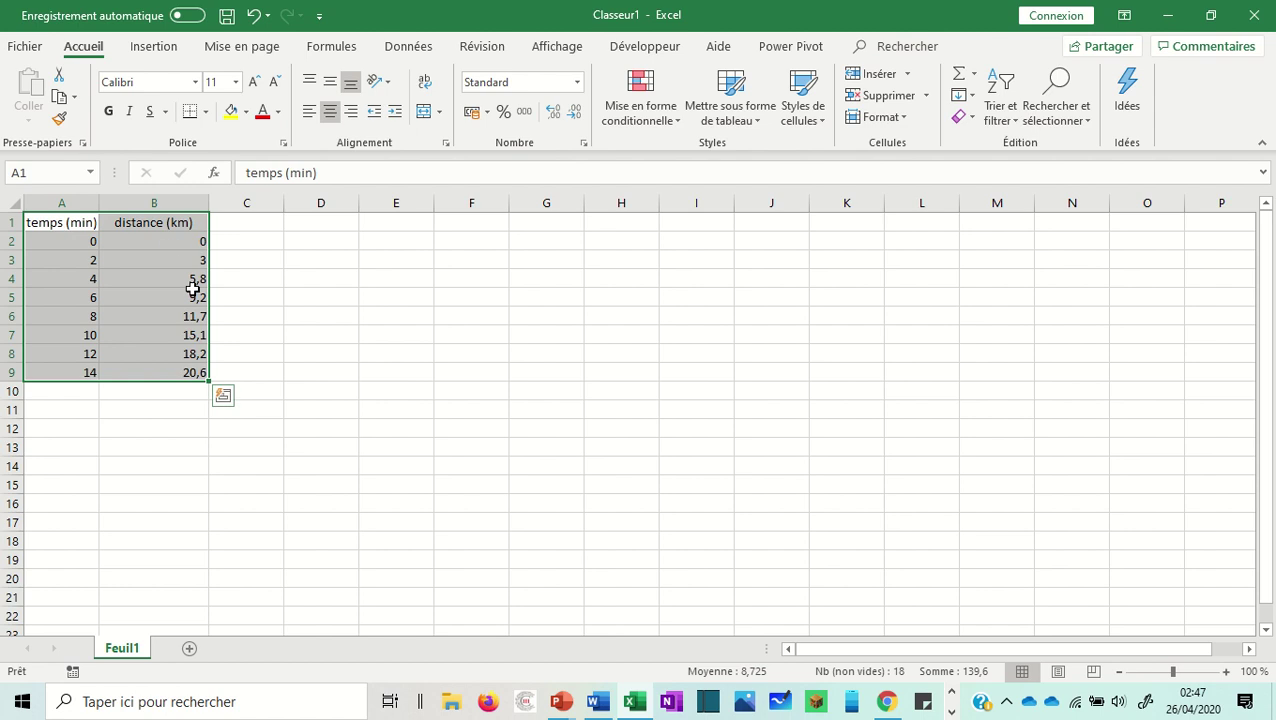
Insert a scatter chart with smoothed lines and markers from the selected data.
{"action": "left_click", "coordinate": [160, 50]}
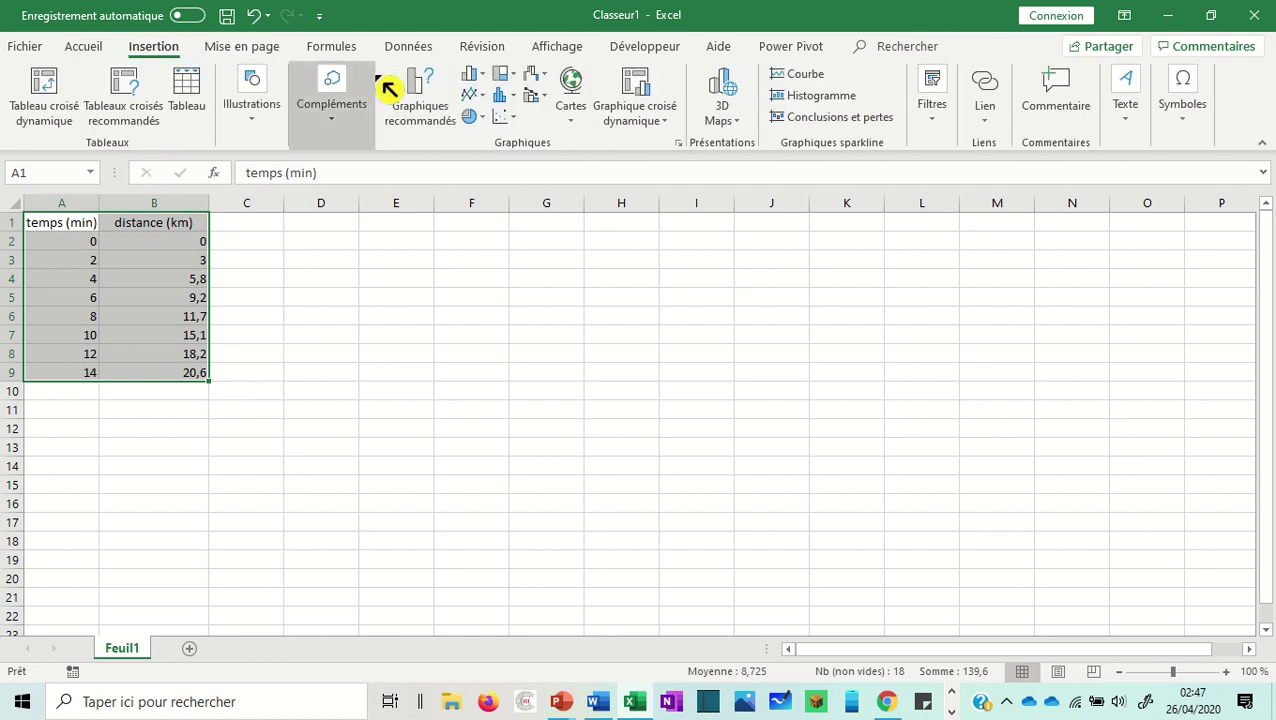
{"action": "left_click", "coordinate": [510, 117]}
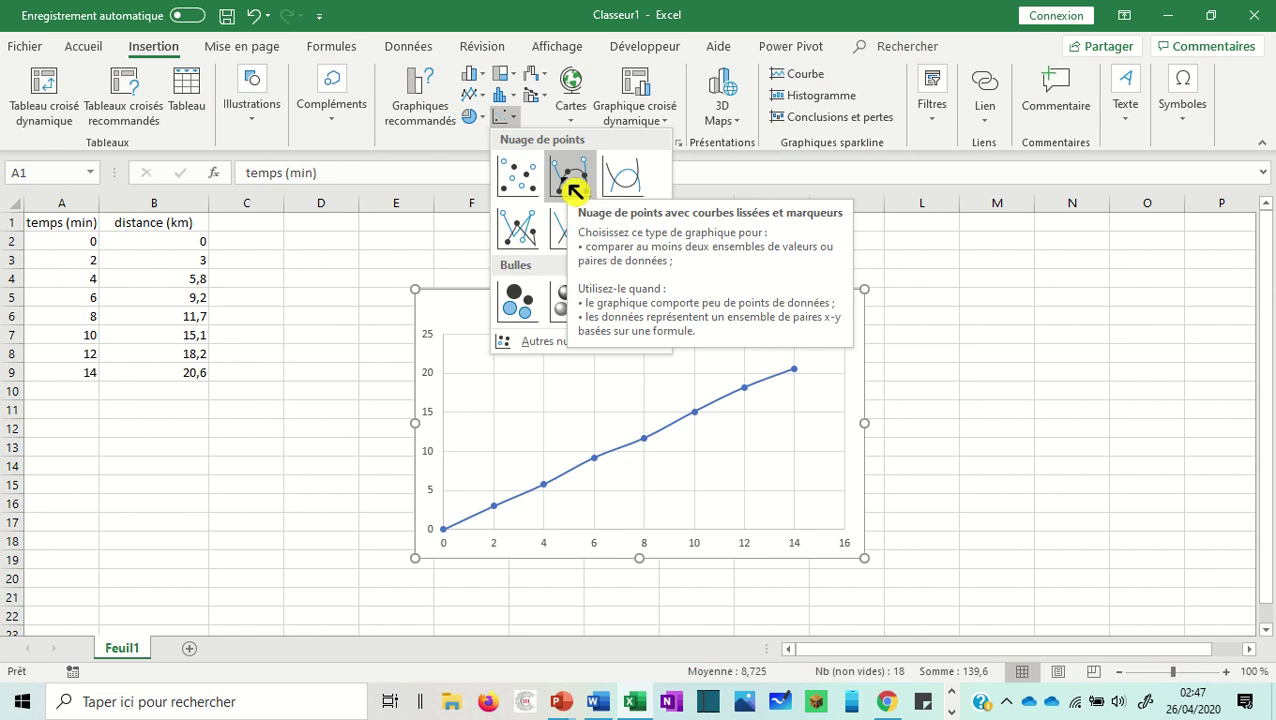
{"action": "left_click", "coordinate": [577, 186]}
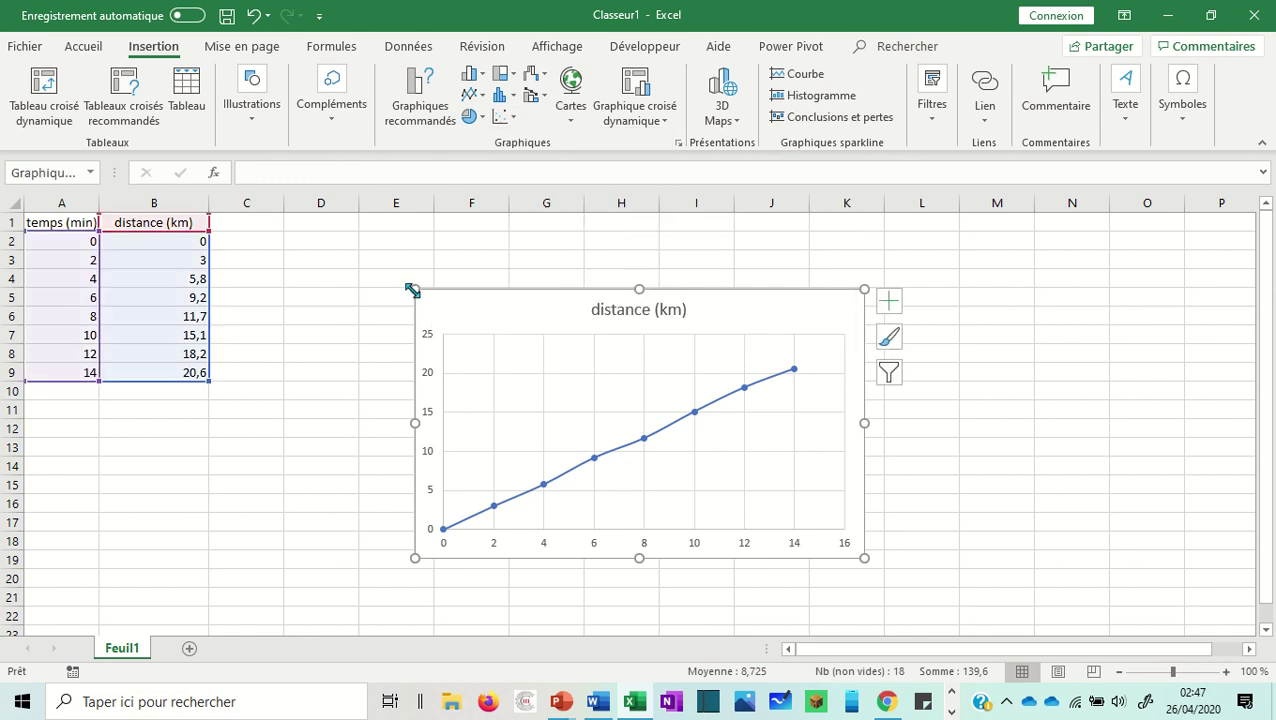
Enlarge the chart and position it beside the table.
{"action": "left_click_drag", "start_coordinate": [415, 289], "coordinate": [337, 227]}
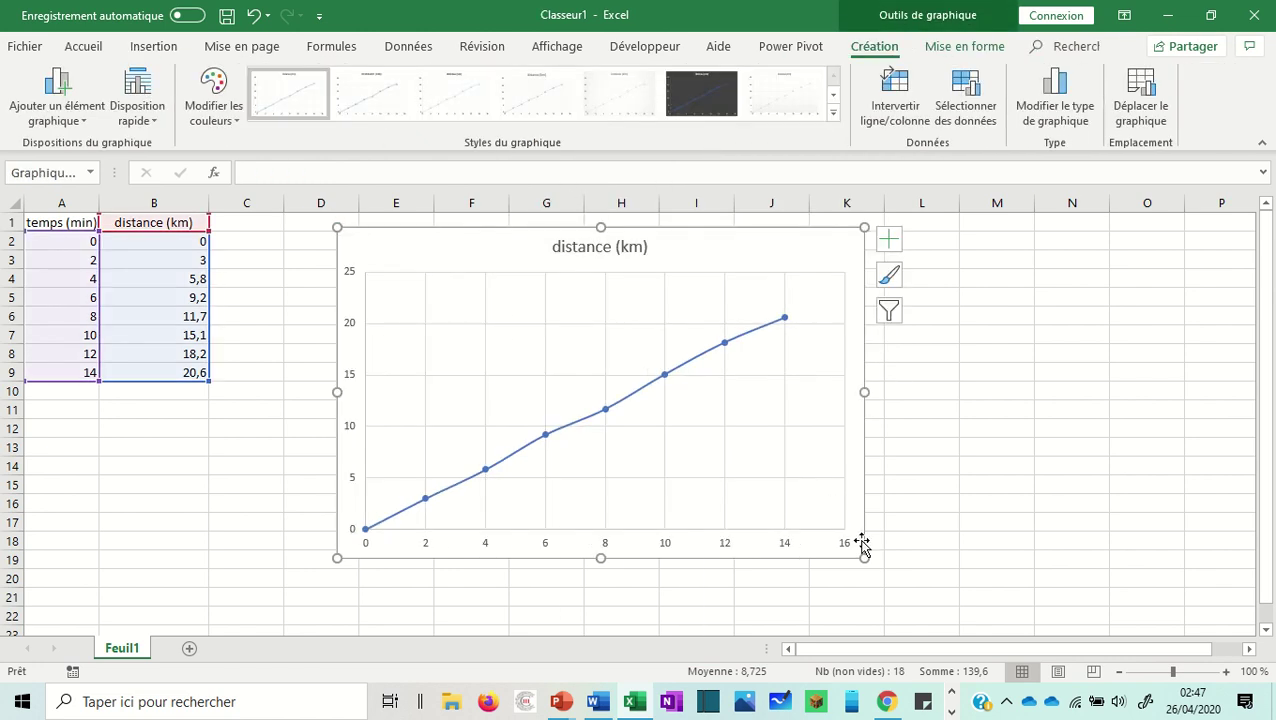
{"action": "left_click_drag", "start_coordinate": [866, 557], "coordinate": [897, 575]}
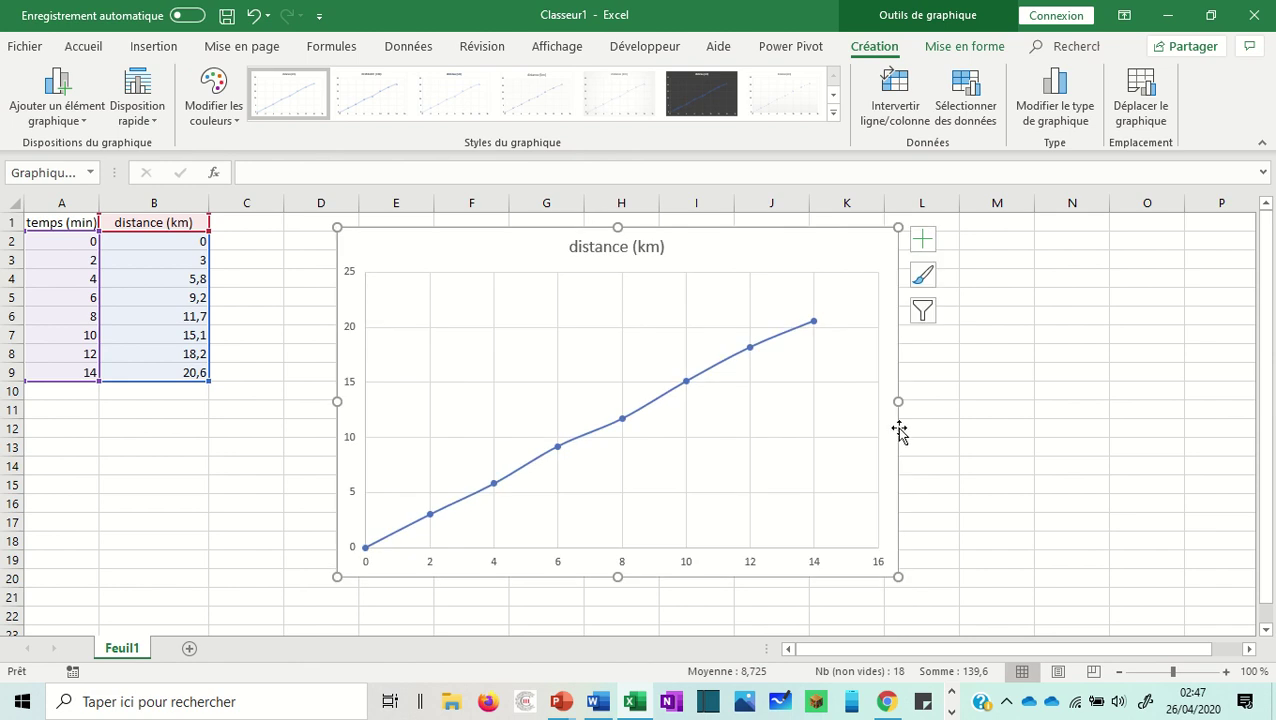
{"action": "left_click_drag", "start_coordinate": [900, 433], "coordinate": [918, 427]}
{"action": "left_click", "coordinate": [1025, 441]}
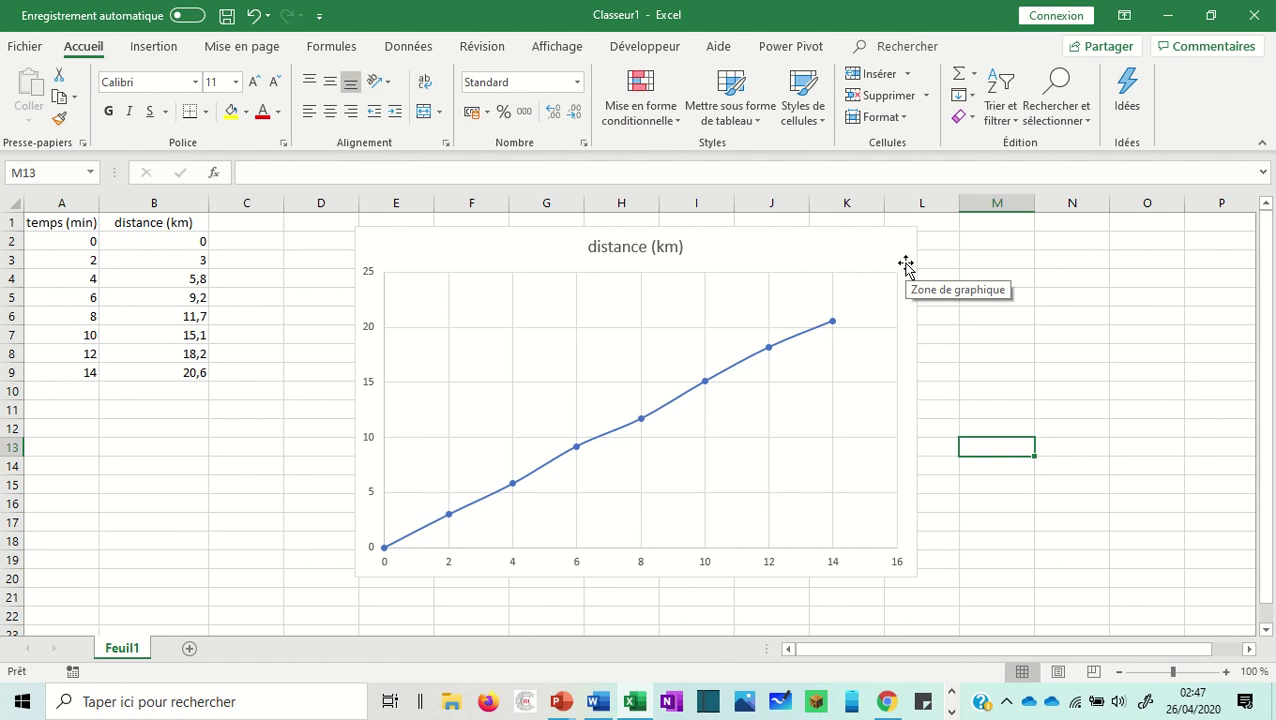
{"action": "left_click", "coordinate": [805, 343]}
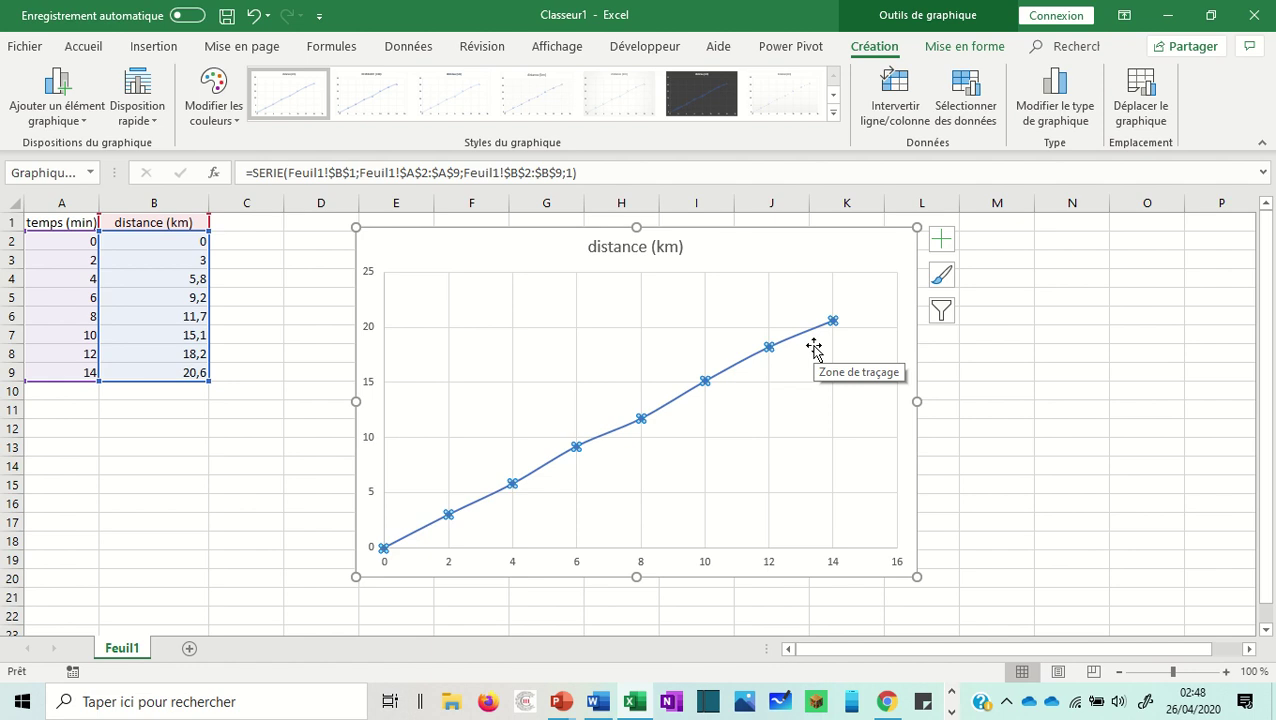
{"action": "left_click", "coordinate": [823, 239]}
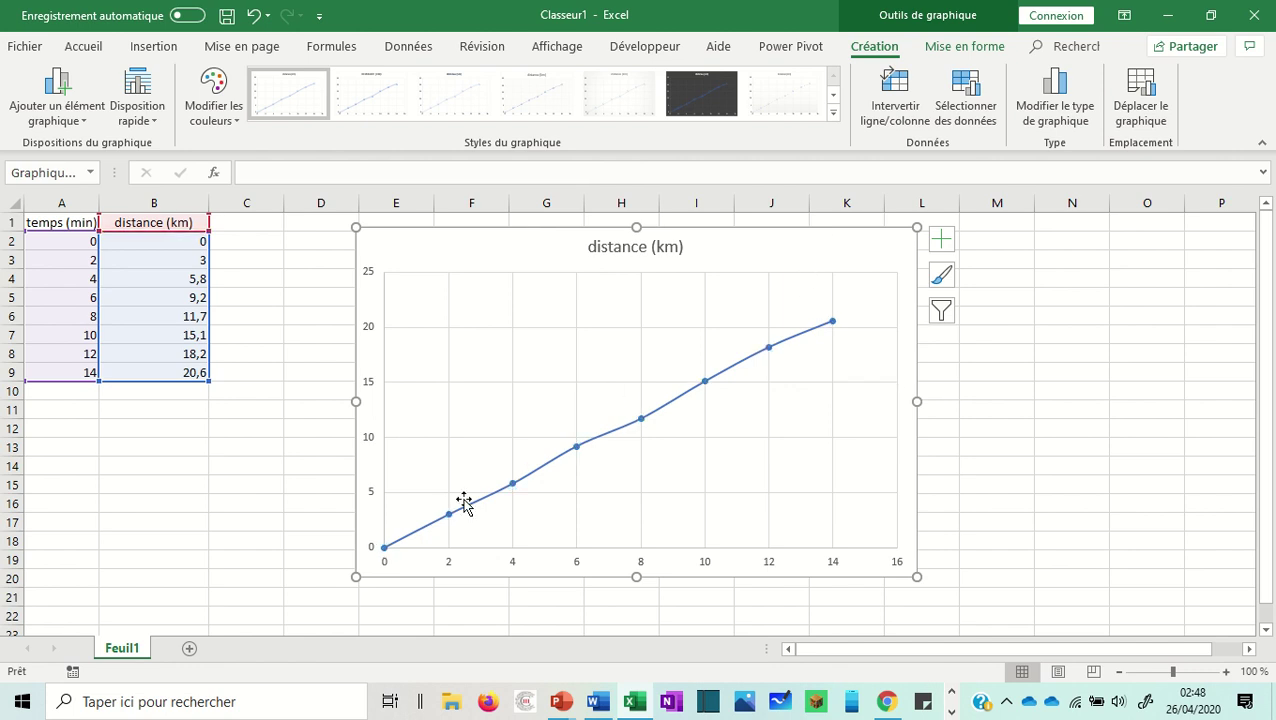
{"action": "mouse_move", "coordinate": [684, 400]}
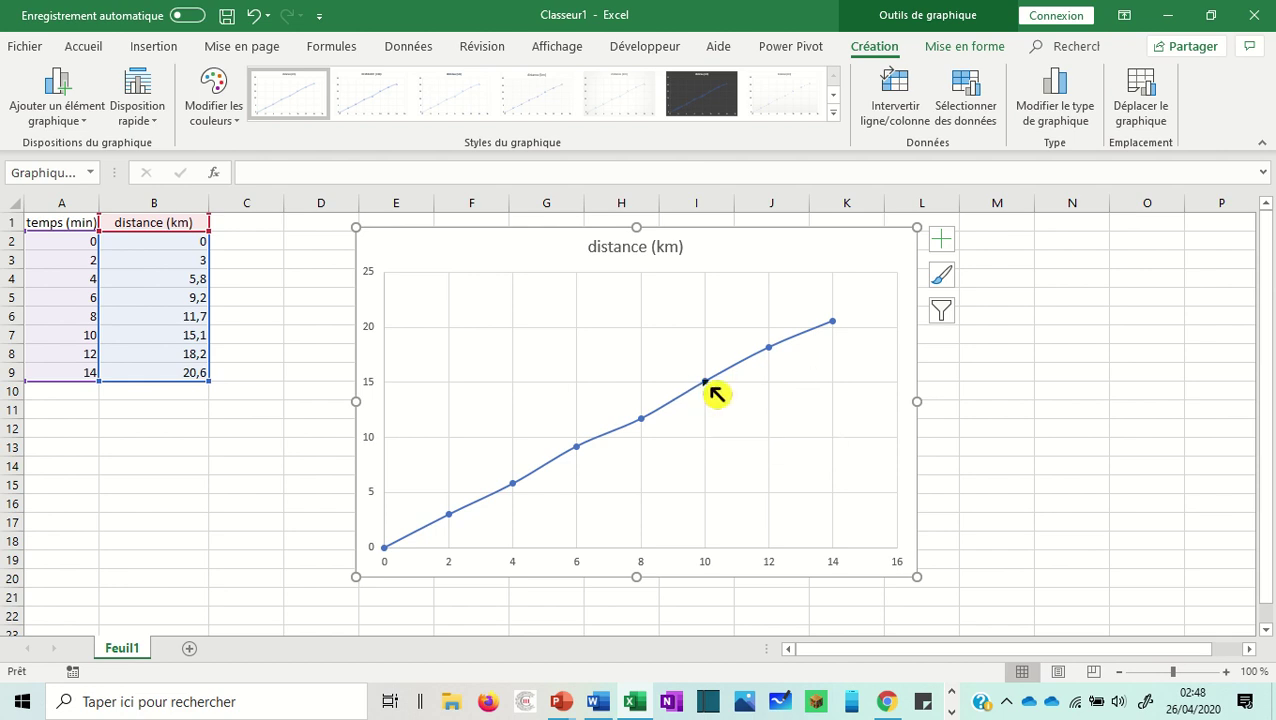
{"action": "left_click", "coordinate": [704, 381]}
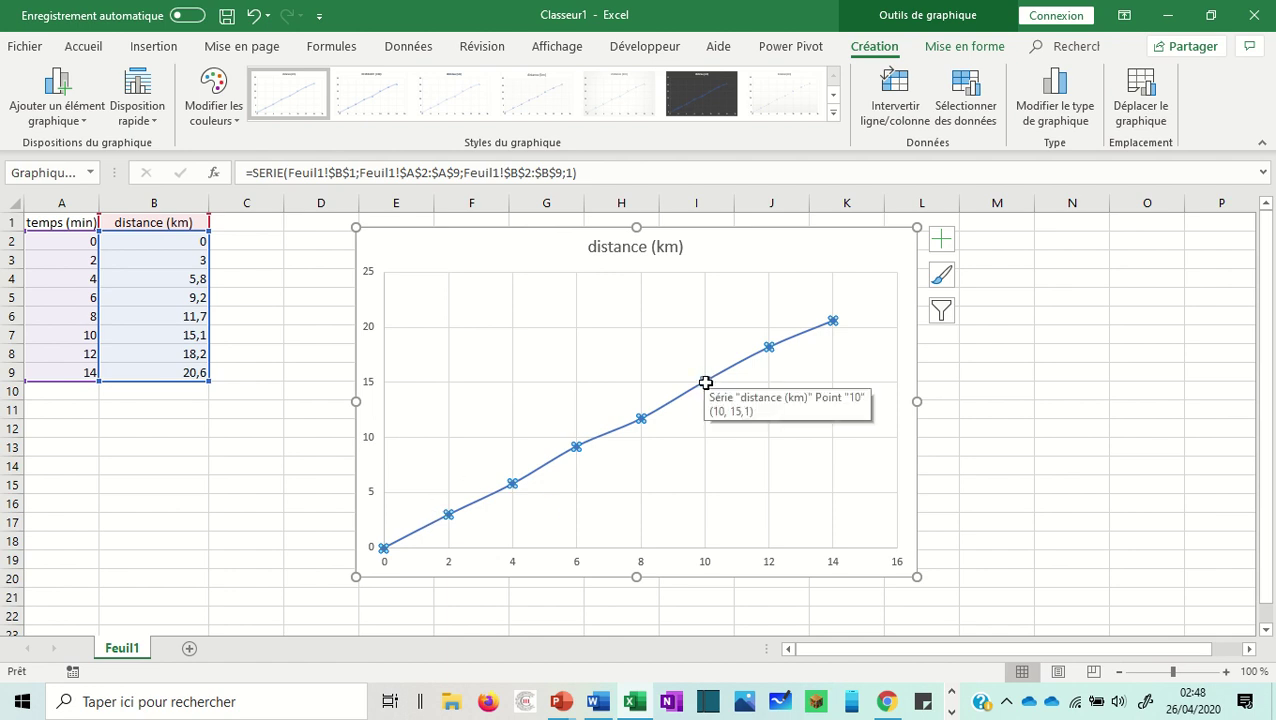
Add a trendline to the distance series and make it red with a 3 pt width.
{"action": "right_click", "coordinate": [704, 381]}
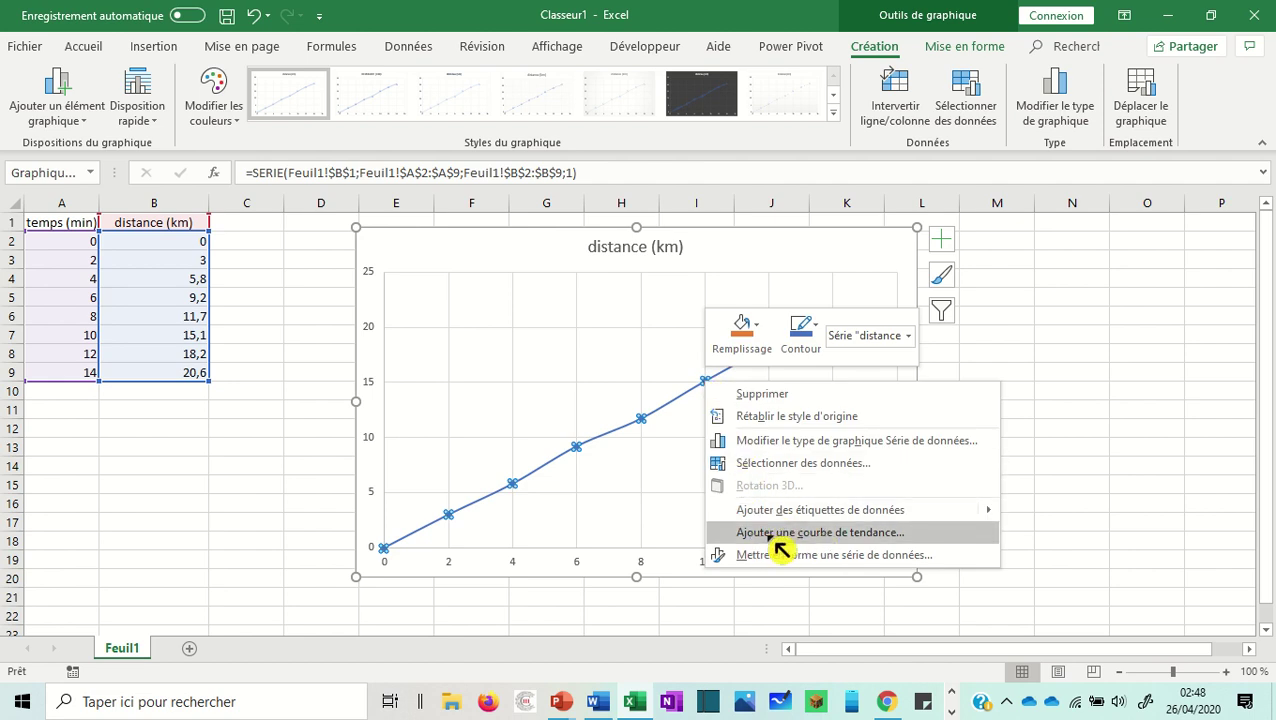
{"action": "left_click", "coordinate": [893, 532]}
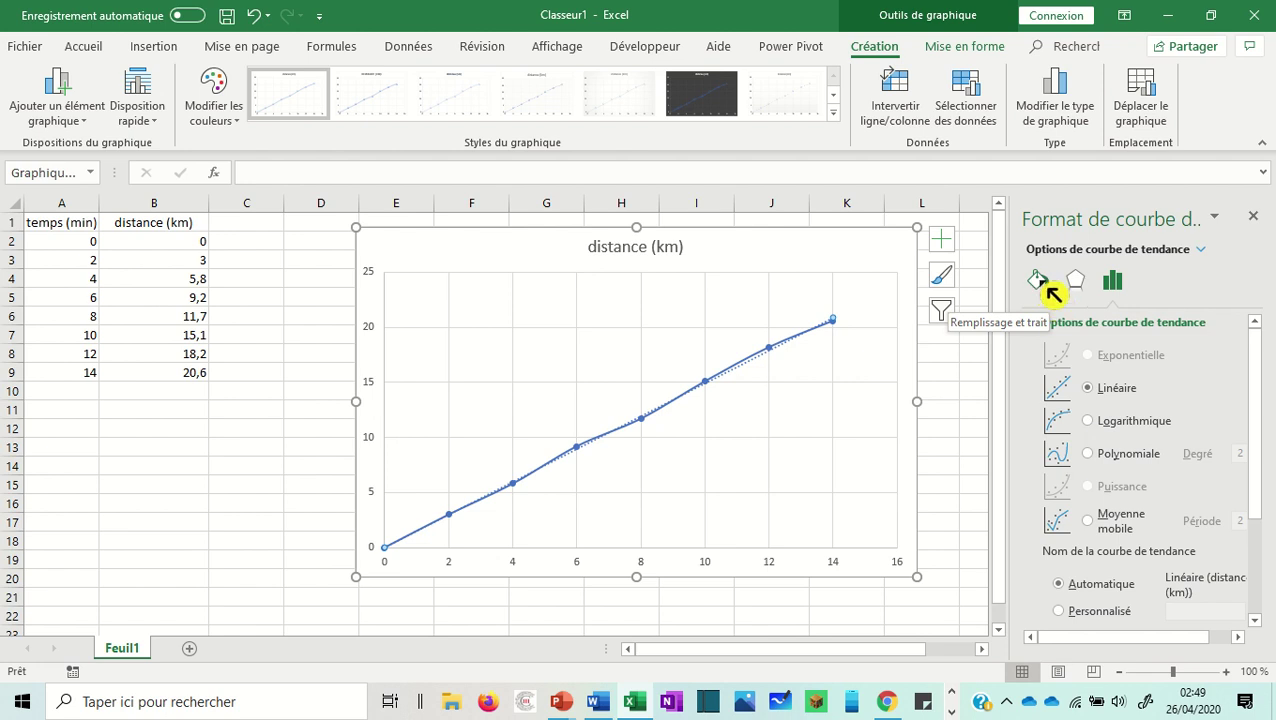
{"action": "left_click", "coordinate": [1040, 284]}
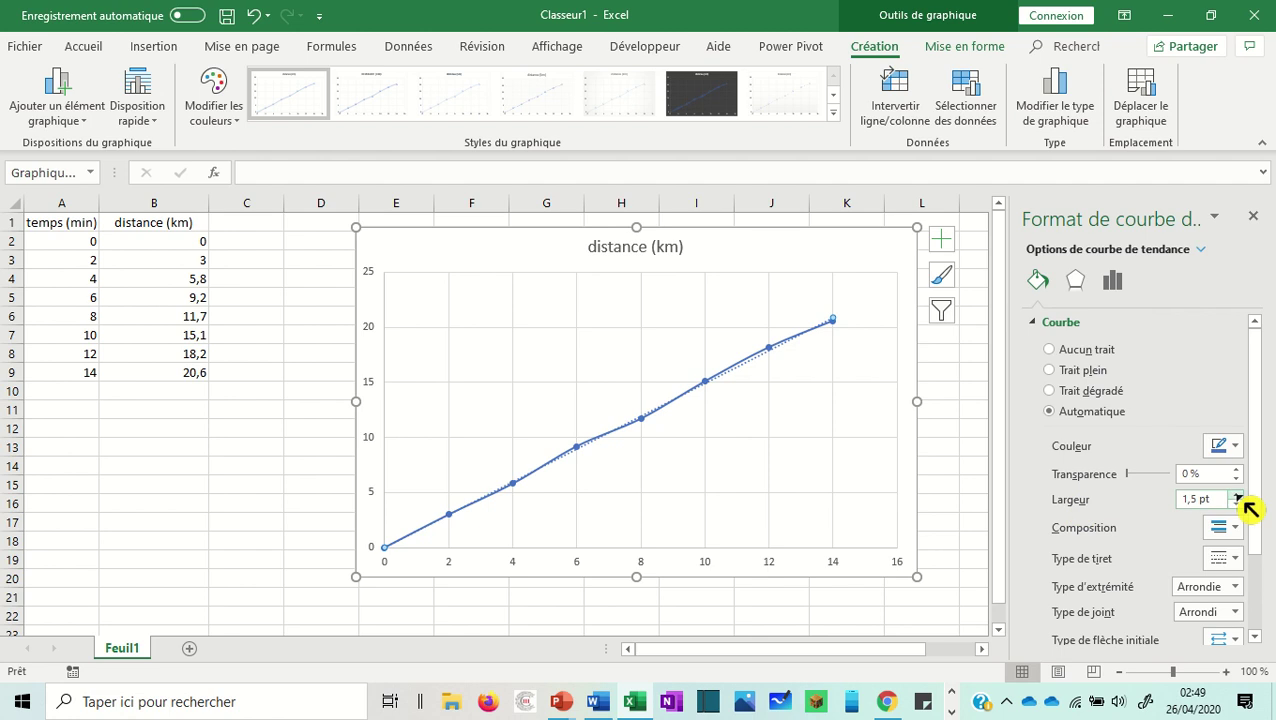
{"action": "left_click", "coordinate": [1240, 496]}
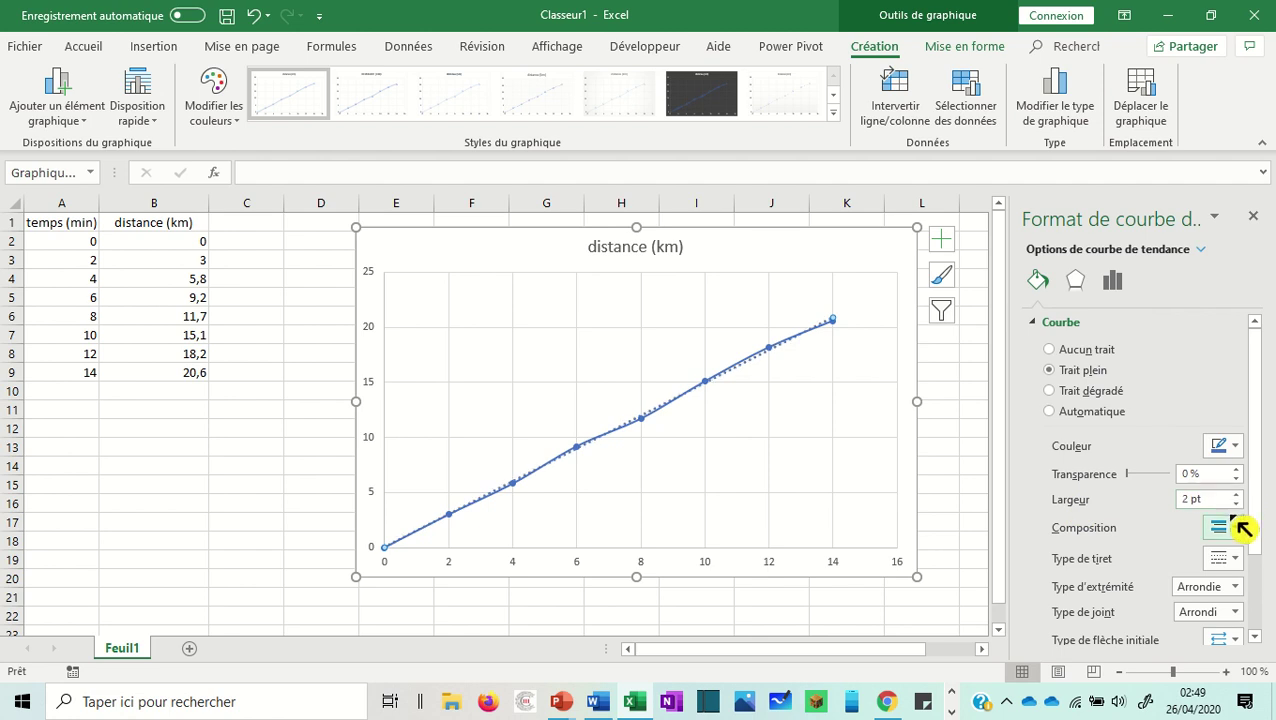
{"action": "left_click", "coordinate": [1236, 446]}
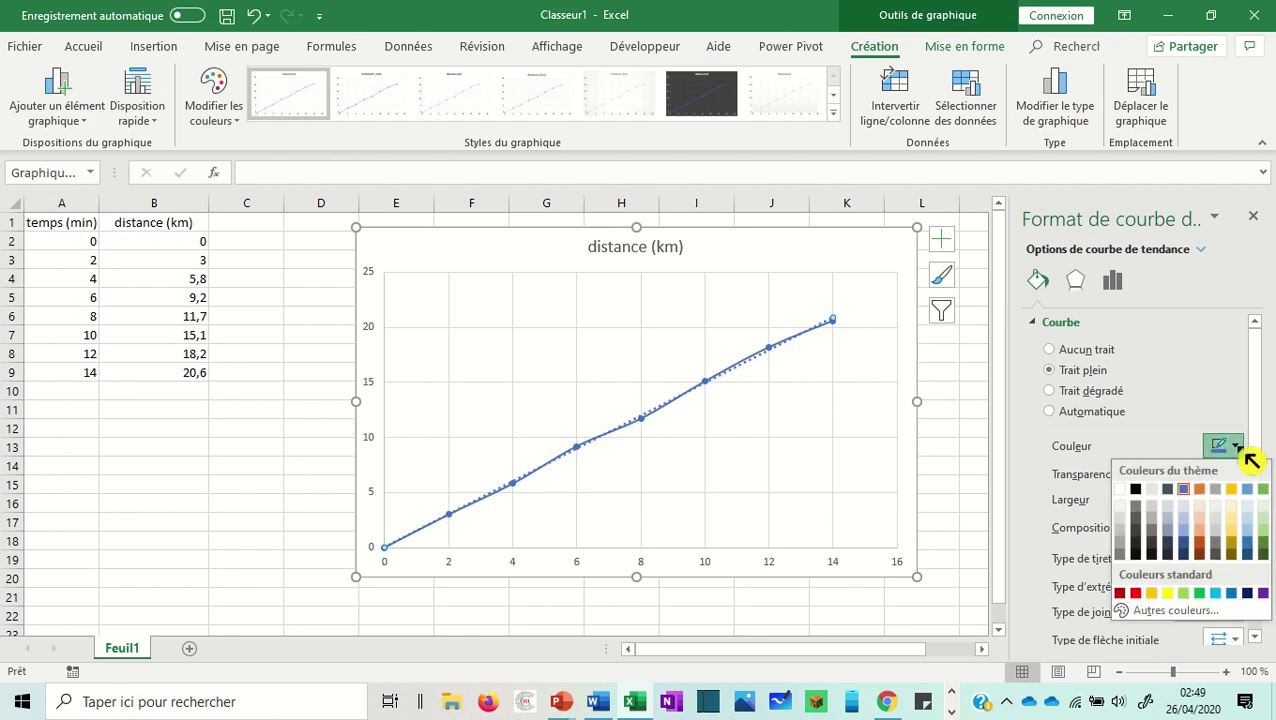
{"action": "left_click", "coordinate": [1136, 593]}
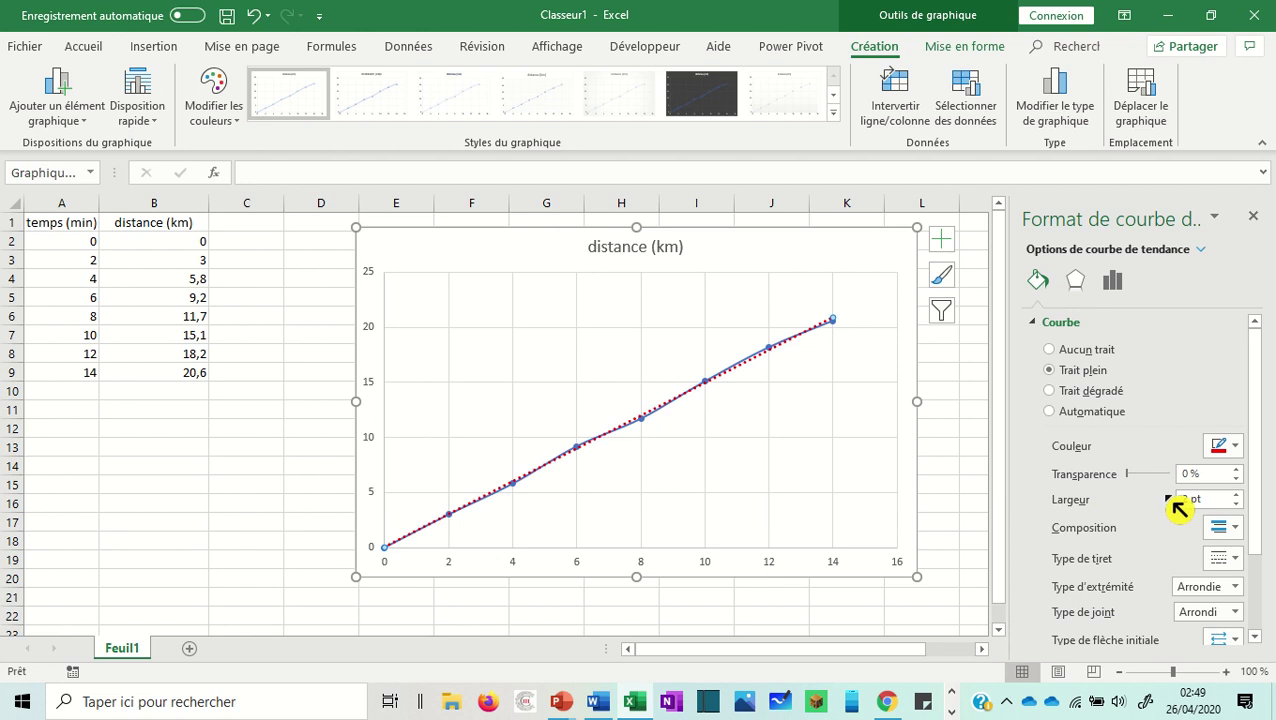
{"action": "left_click", "coordinate": [1241, 498]}
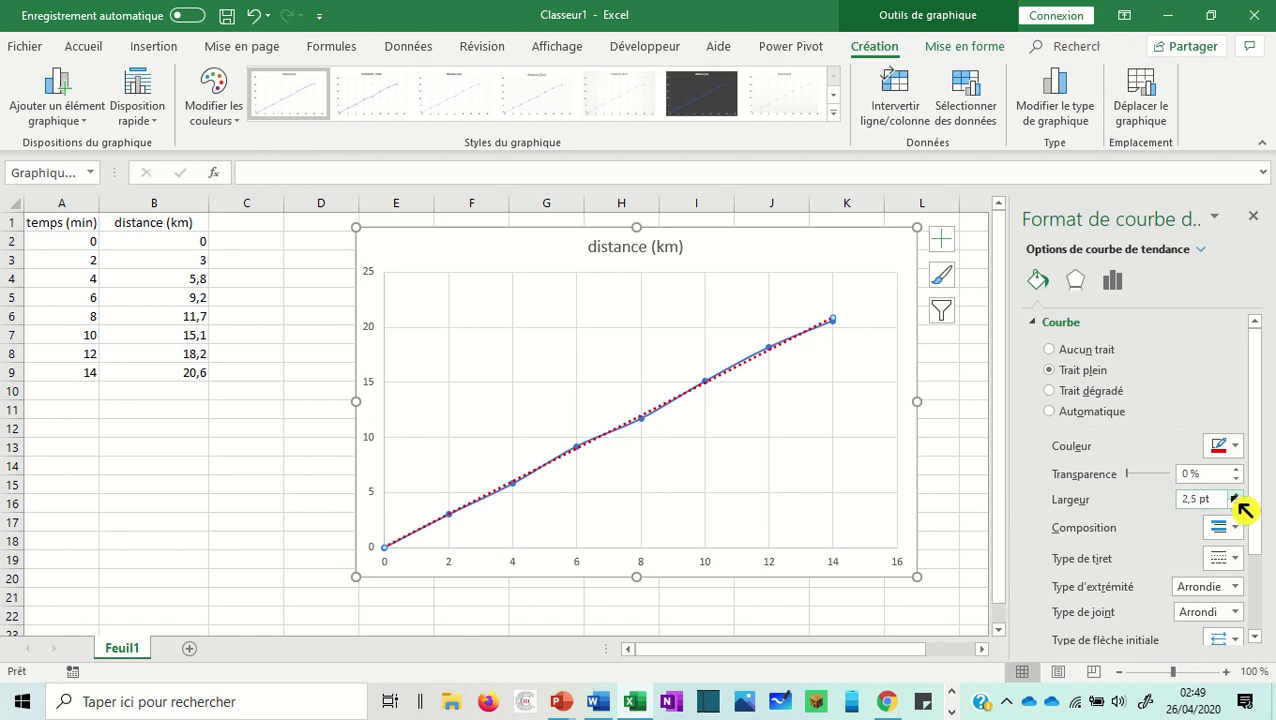
{"action": "left_click", "coordinate": [1240, 498]}
{"action": "left_click", "coordinate": [1239, 497]}
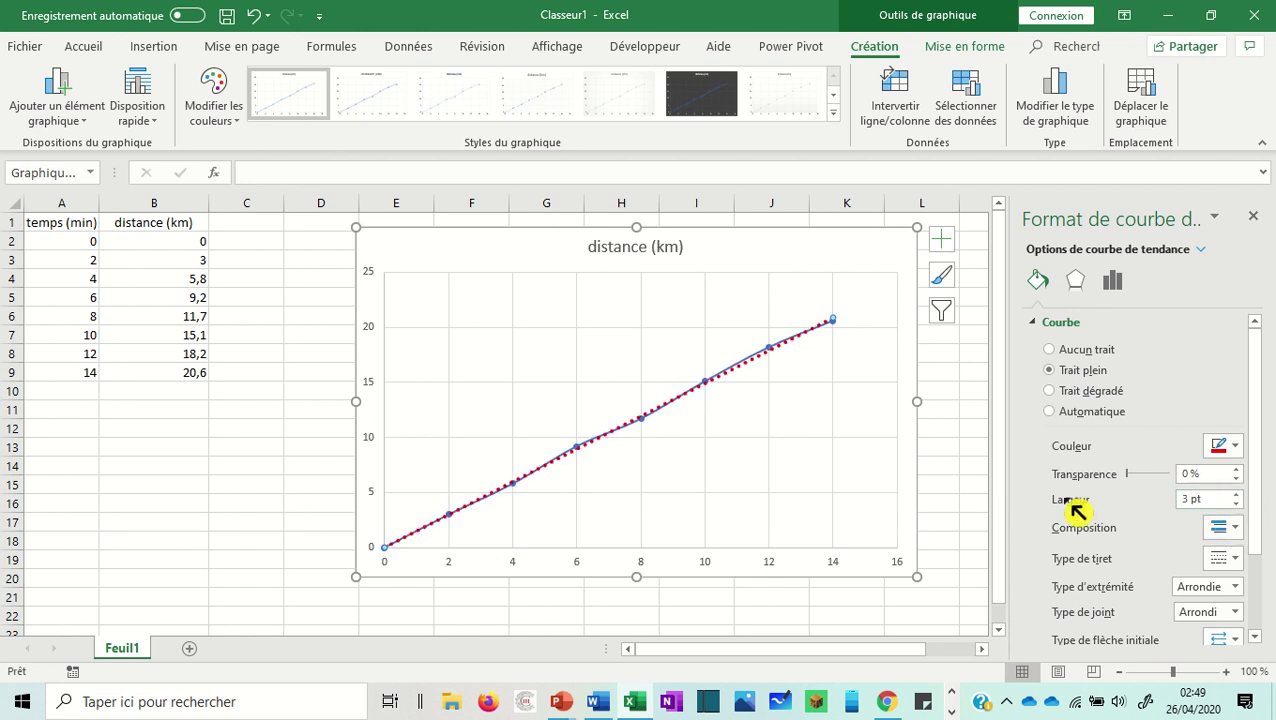
{"action": "left_click", "coordinate": [939, 394]}
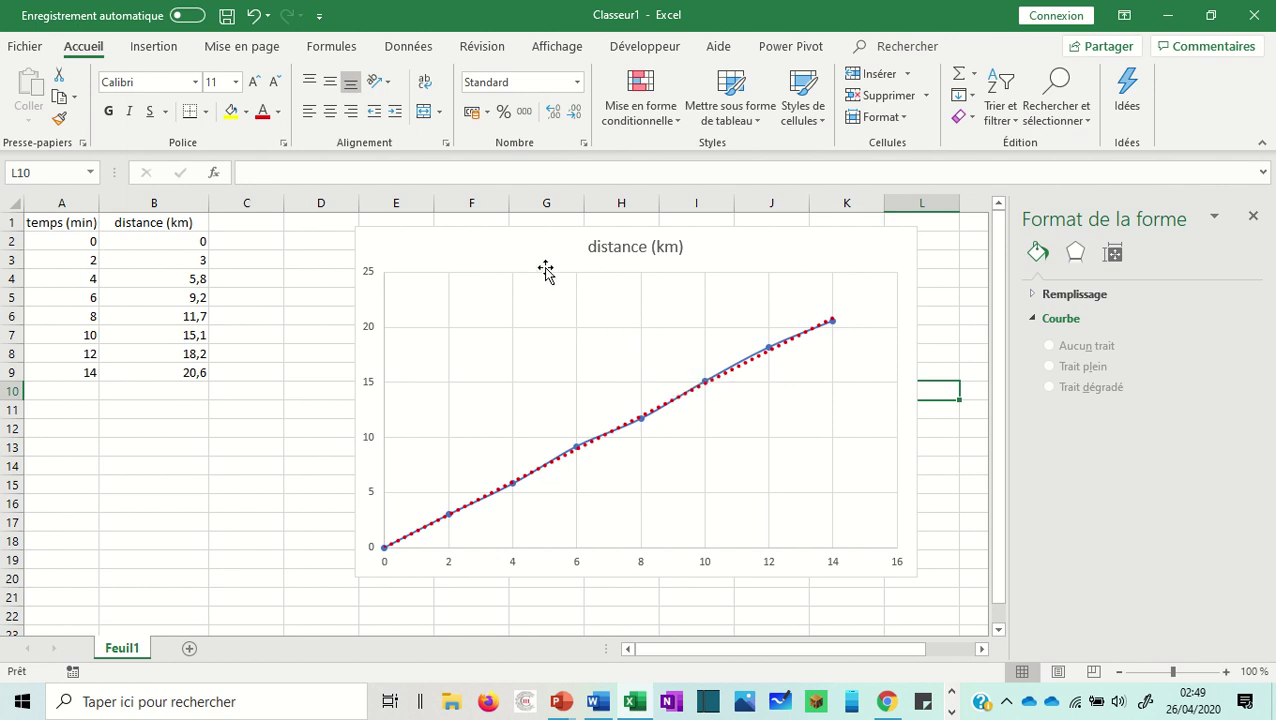
Change the chart type to the markers-only XY scatter (Nuages de points).
{"action": "left_click", "coordinate": [479, 236]}
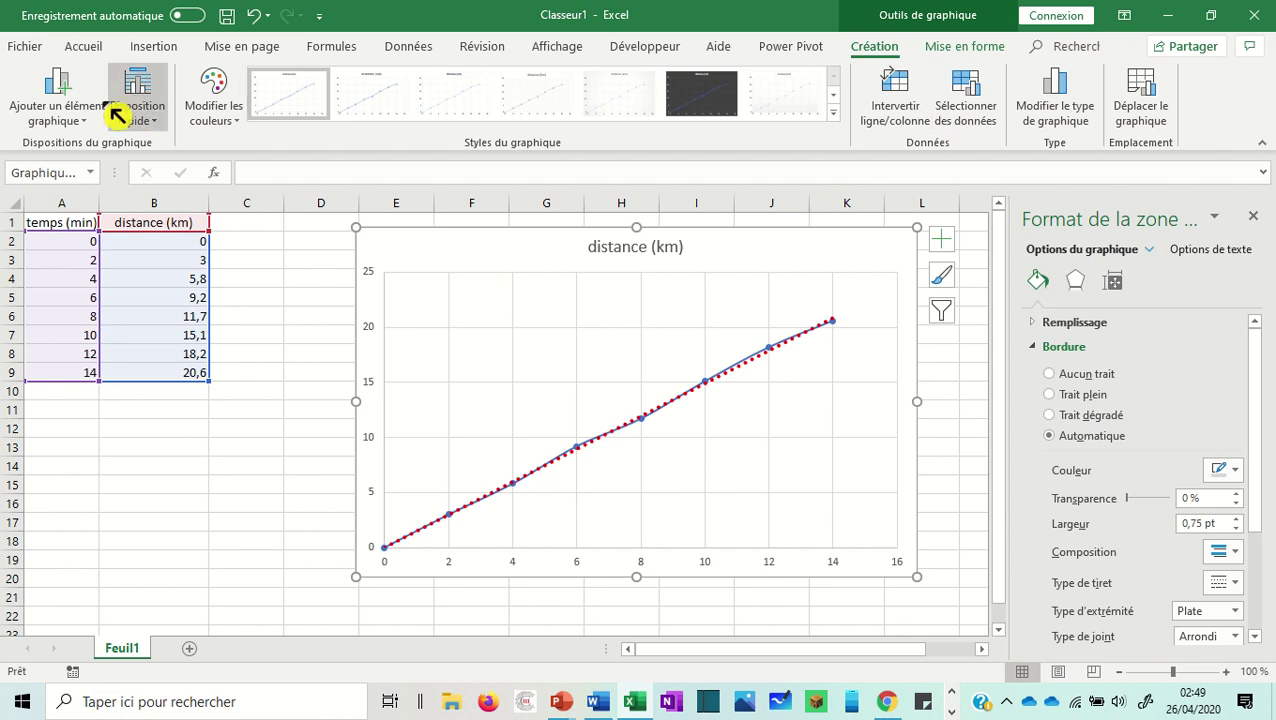
{"action": "left_click", "coordinate": [1075, 110]}
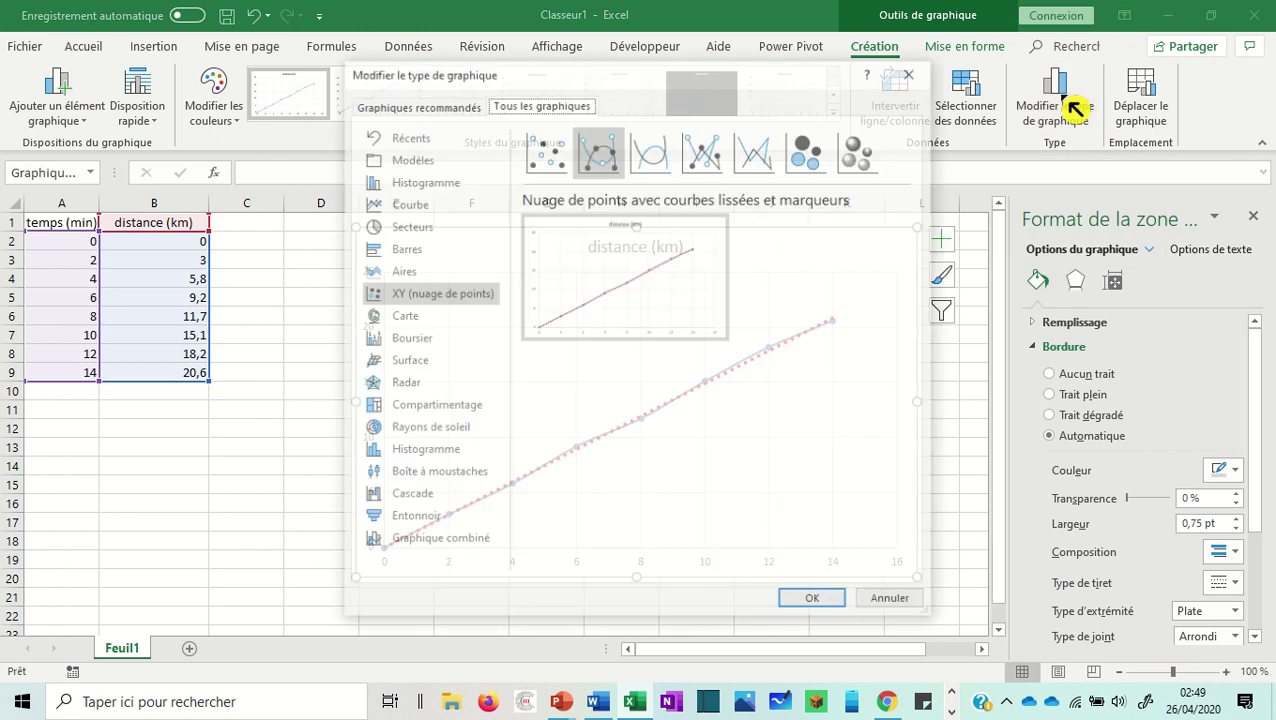
{"action": "mouse_move", "coordinate": [615, 248]}
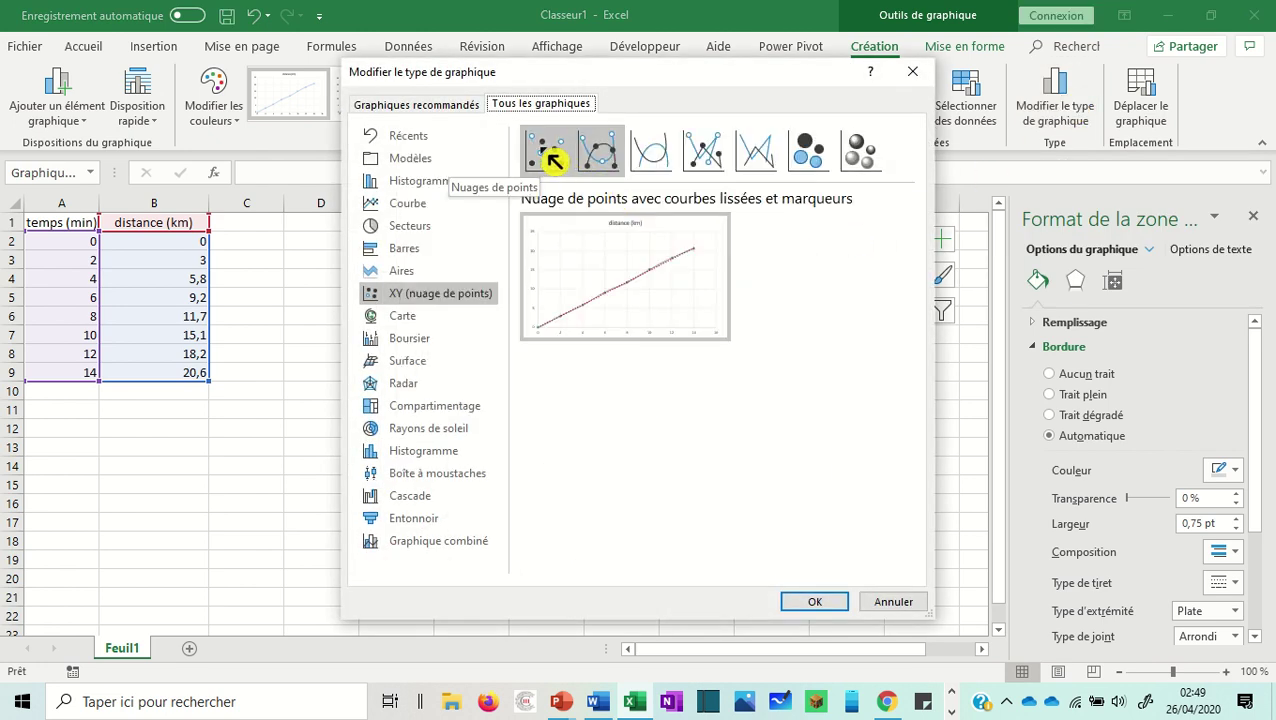
{"action": "left_click", "coordinate": [551, 158]}
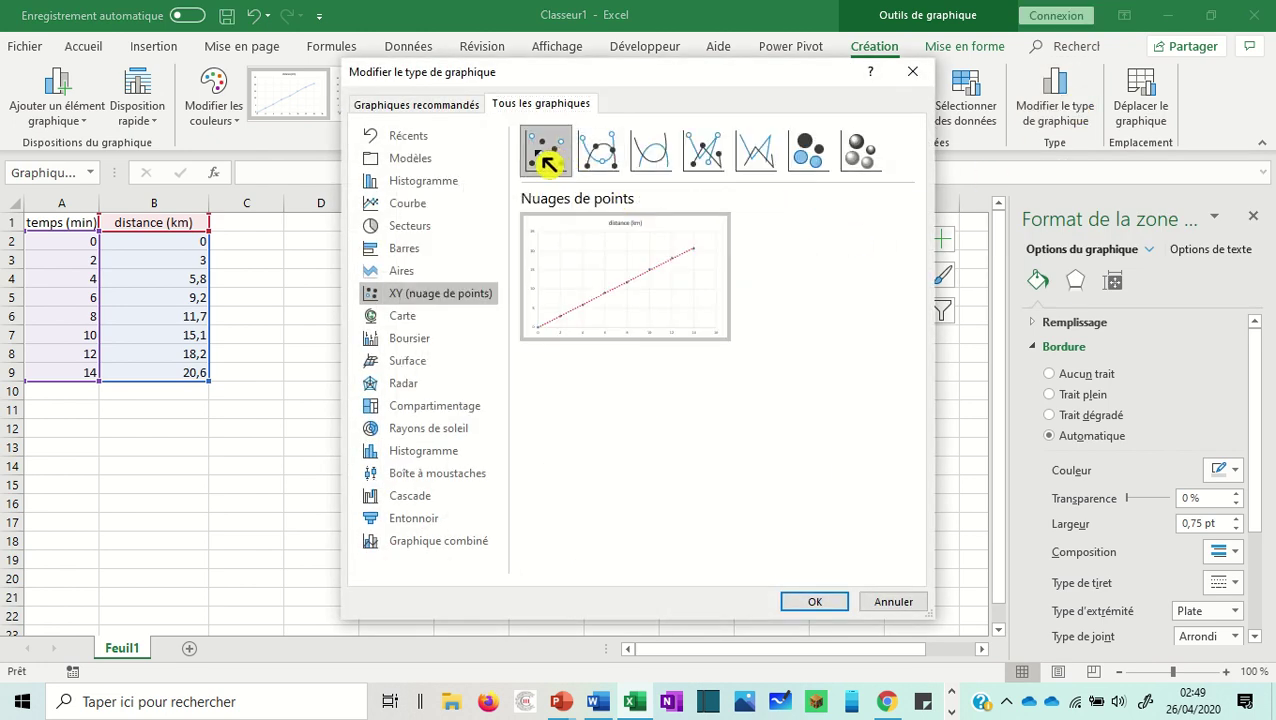
{"action": "left_click", "coordinate": [816, 600]}
{"action": "left_click", "coordinate": [951, 416]}
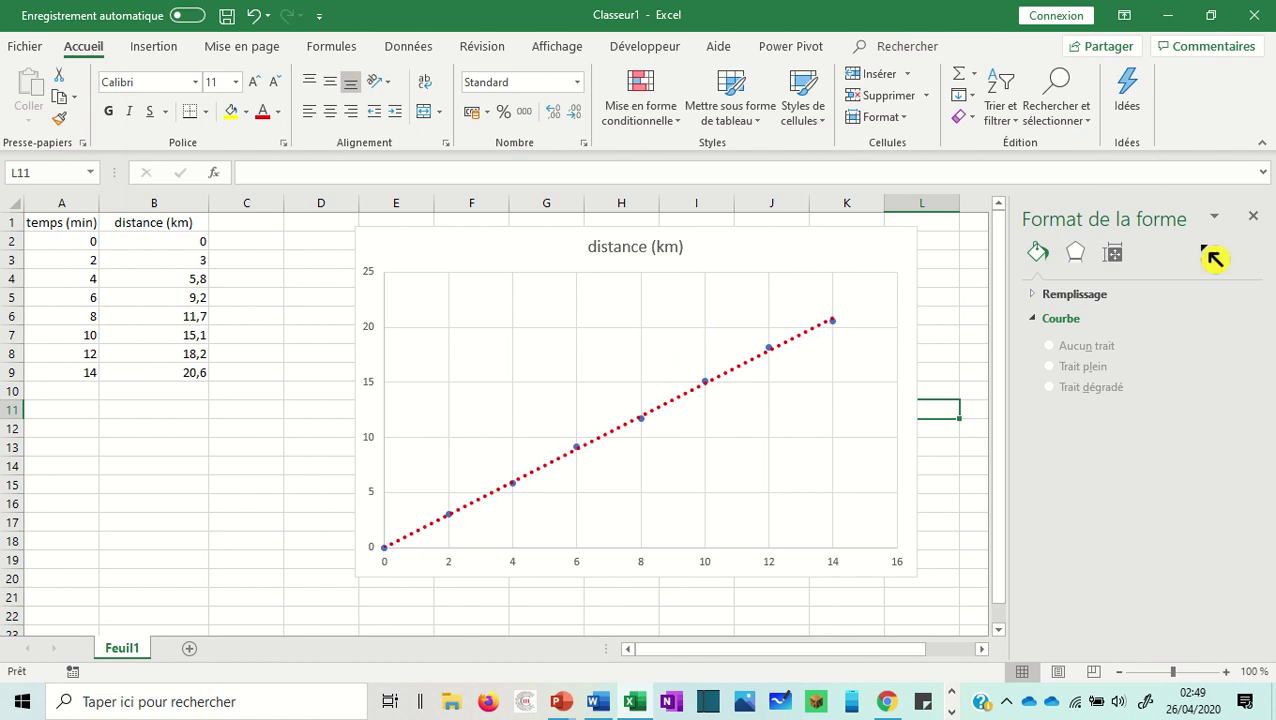
Close the Format de la forme side pane.
{"action": "left_click", "coordinate": [1253, 216]}
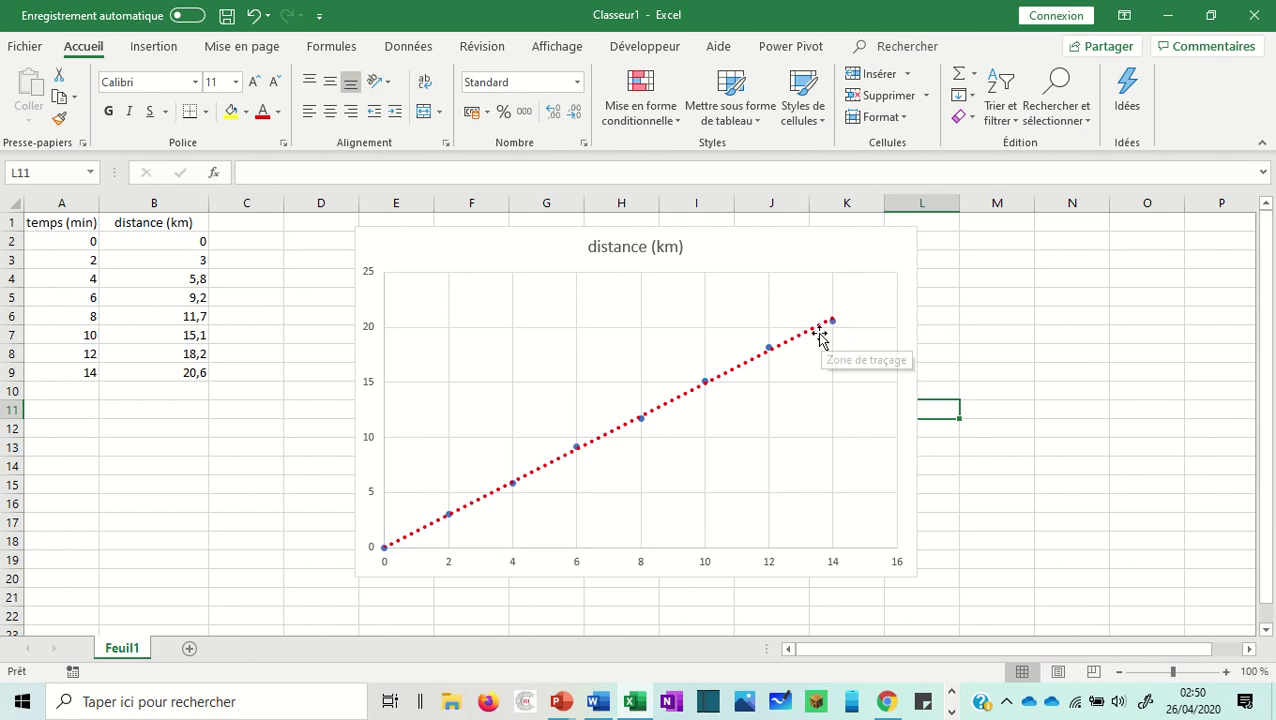
{"action": "left_click", "coordinate": [785, 347]}
{"action": "left_click", "coordinate": [750, 342]}
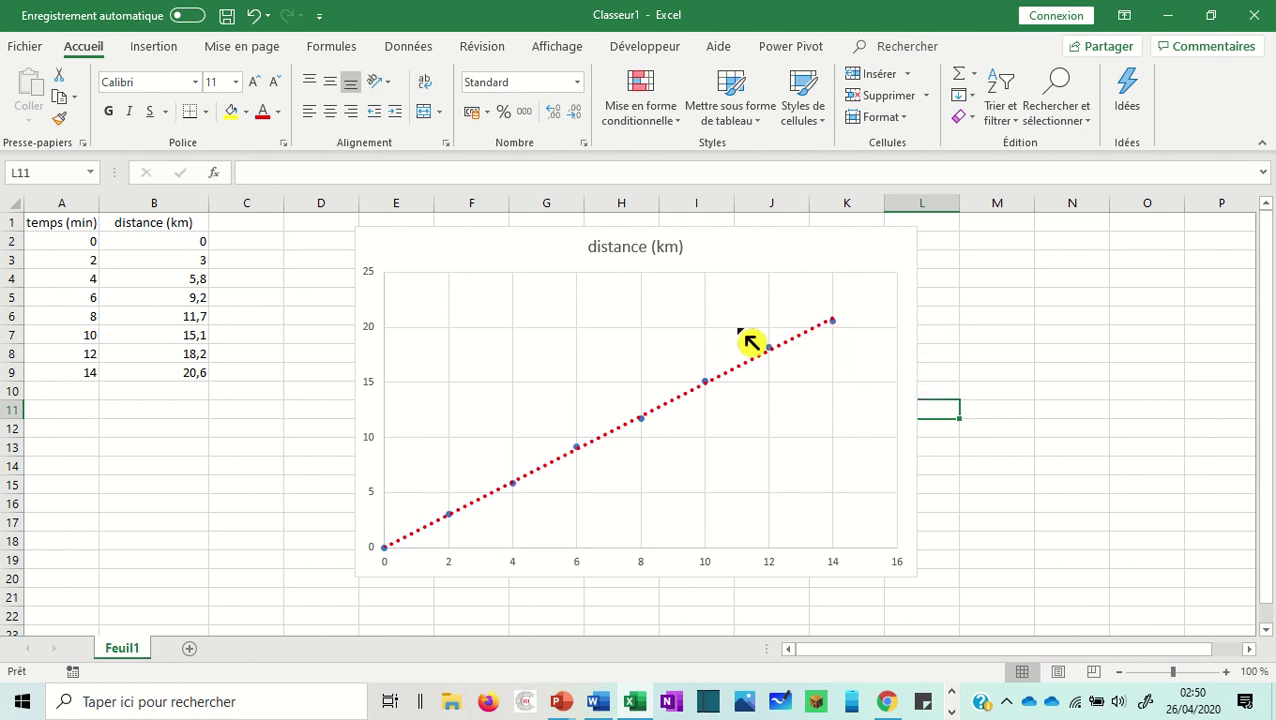
Select the chart and browse its Mise en forme and Création tabs.
{"action": "left_click", "coordinate": [731, 255]}
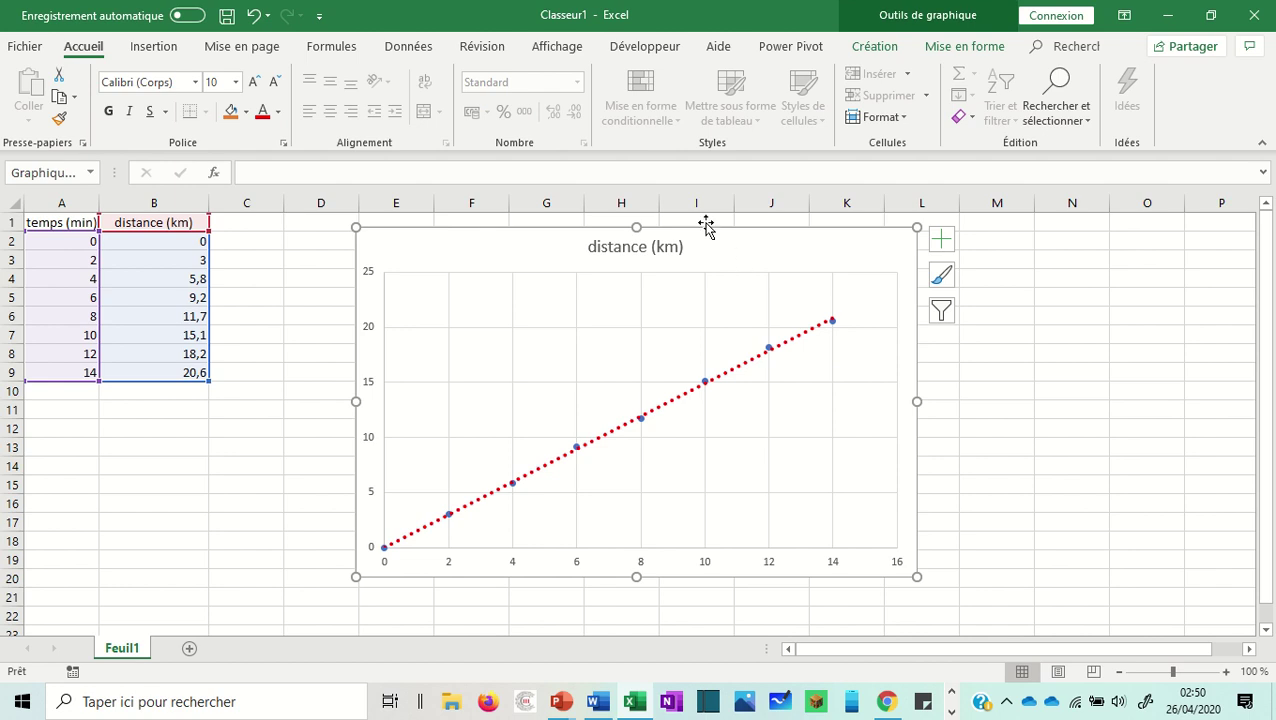
{"action": "left_click", "coordinate": [960, 60]}
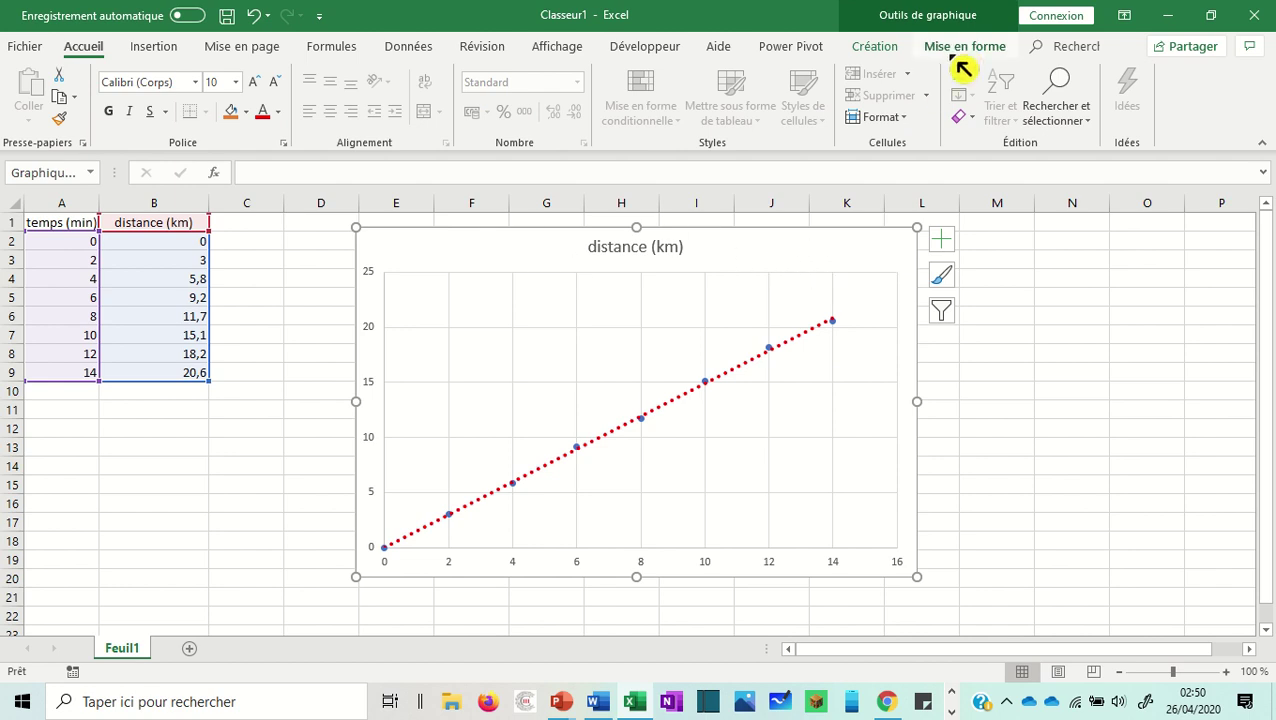
{"action": "left_click", "coordinate": [960, 55]}
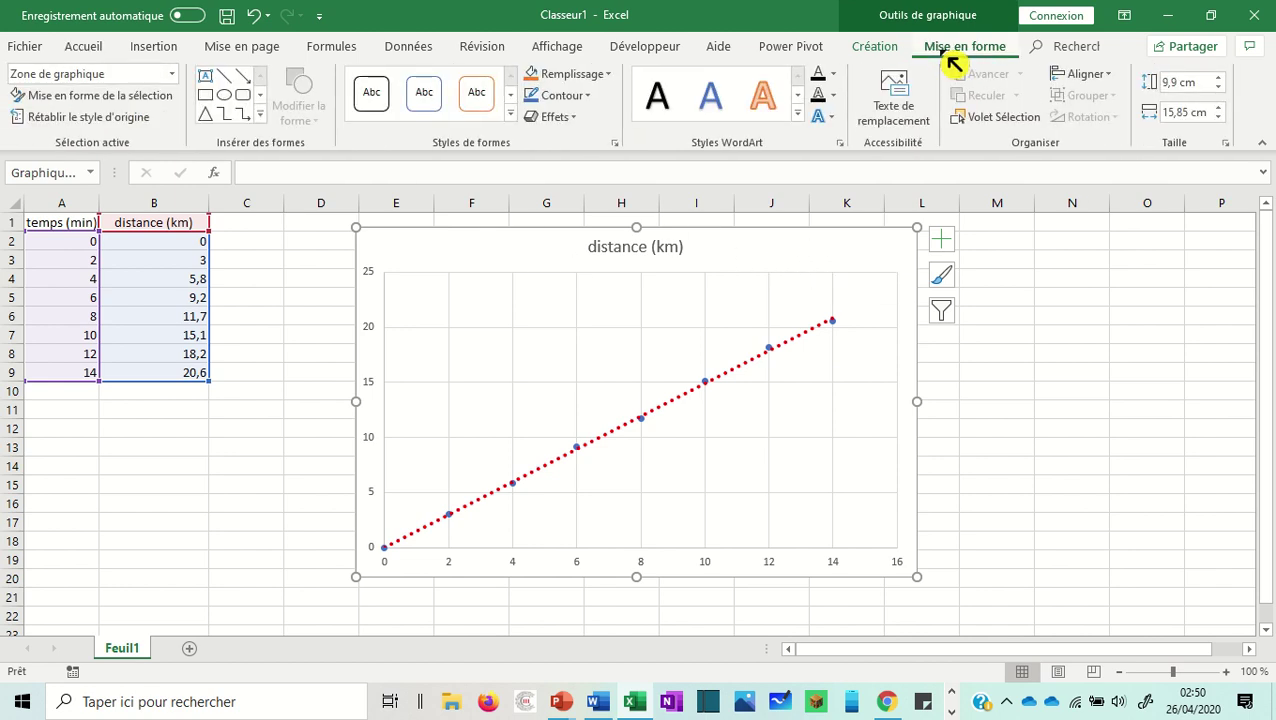
{"action": "left_click", "coordinate": [893, 52]}
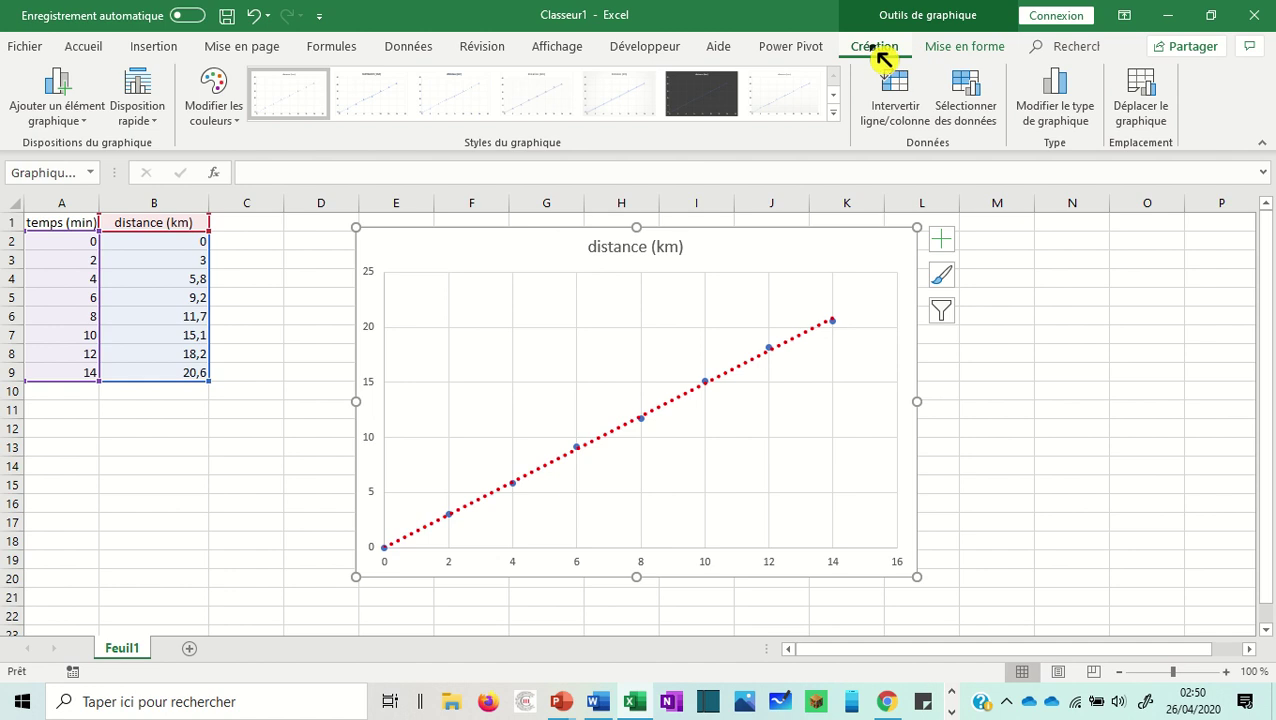
{"action": "left_click", "coordinate": [90, 128]}
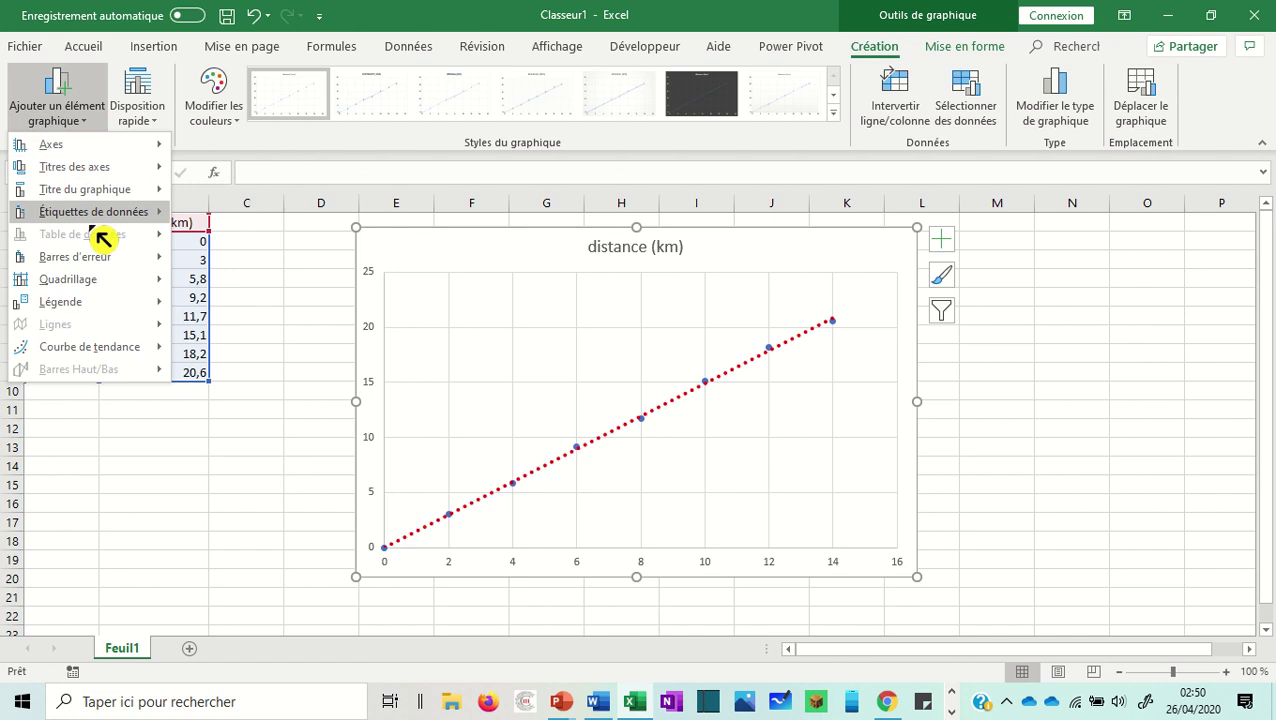
{"action": "mouse_move", "coordinate": [78, 348]}
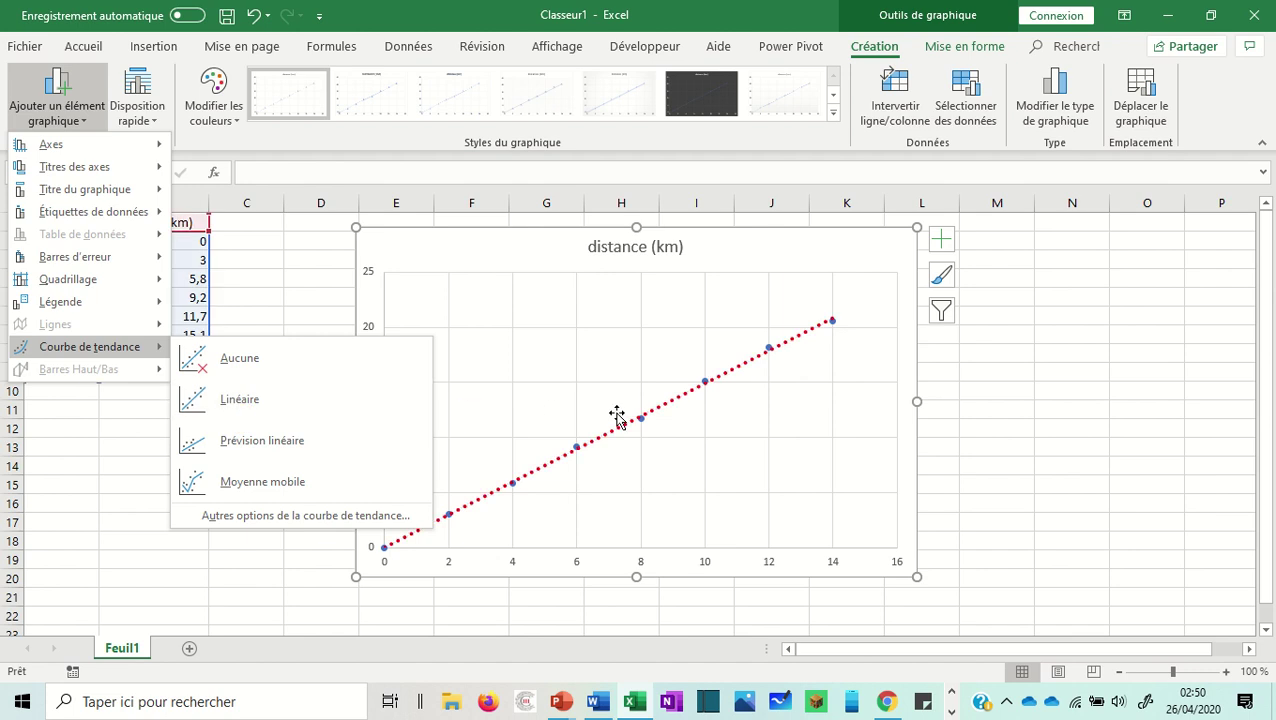
{"action": "left_click", "coordinate": [872, 261]}
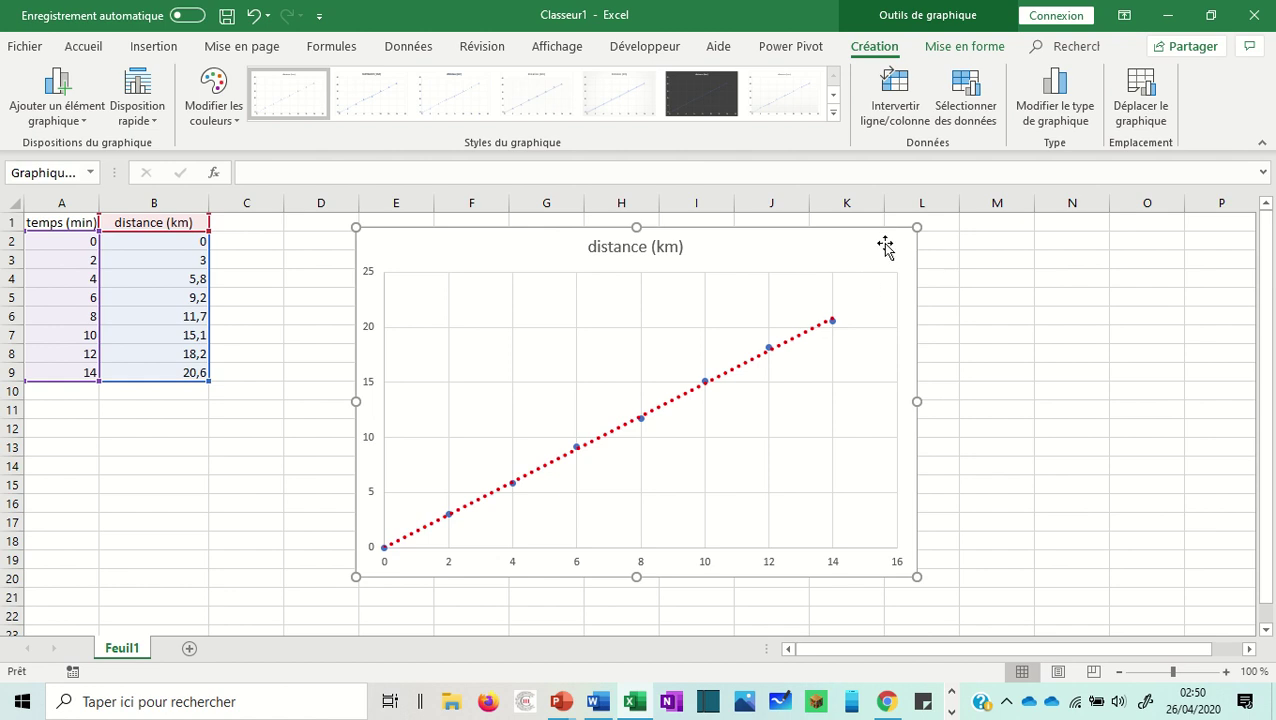
{"action": "double_click", "coordinate": [890, 234]}
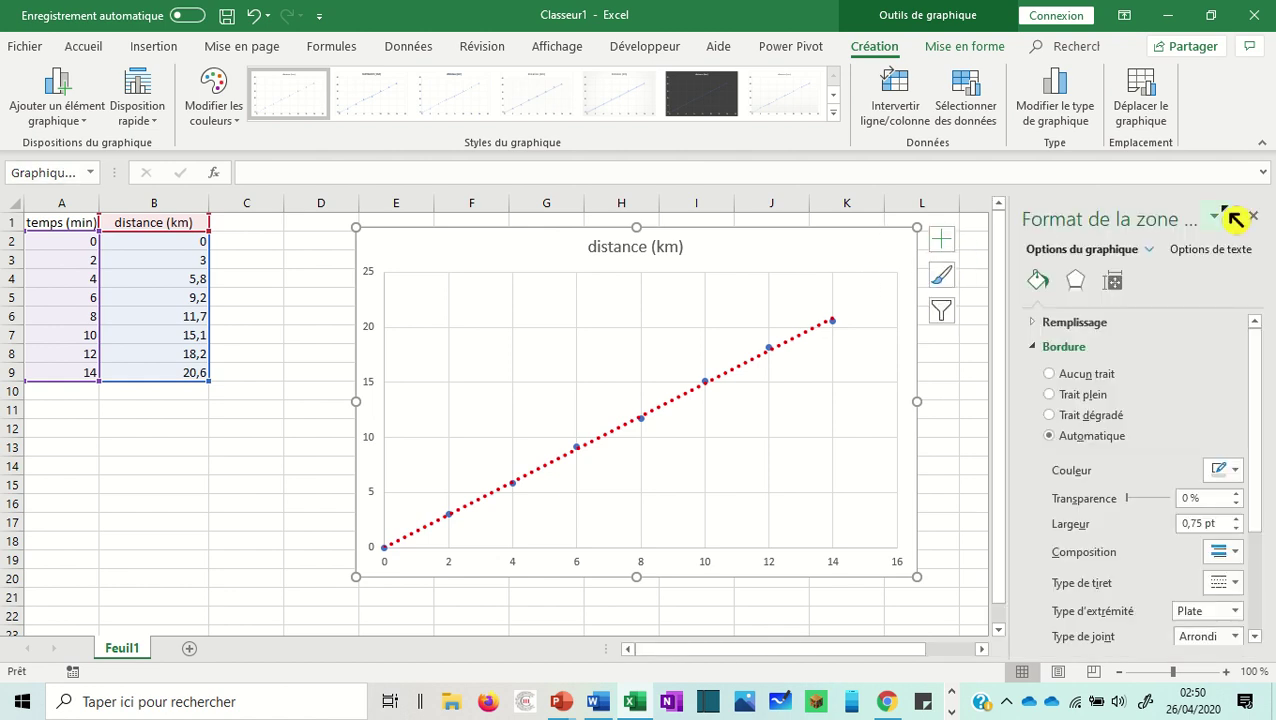
{"action": "left_click", "coordinate": [1254, 218]}
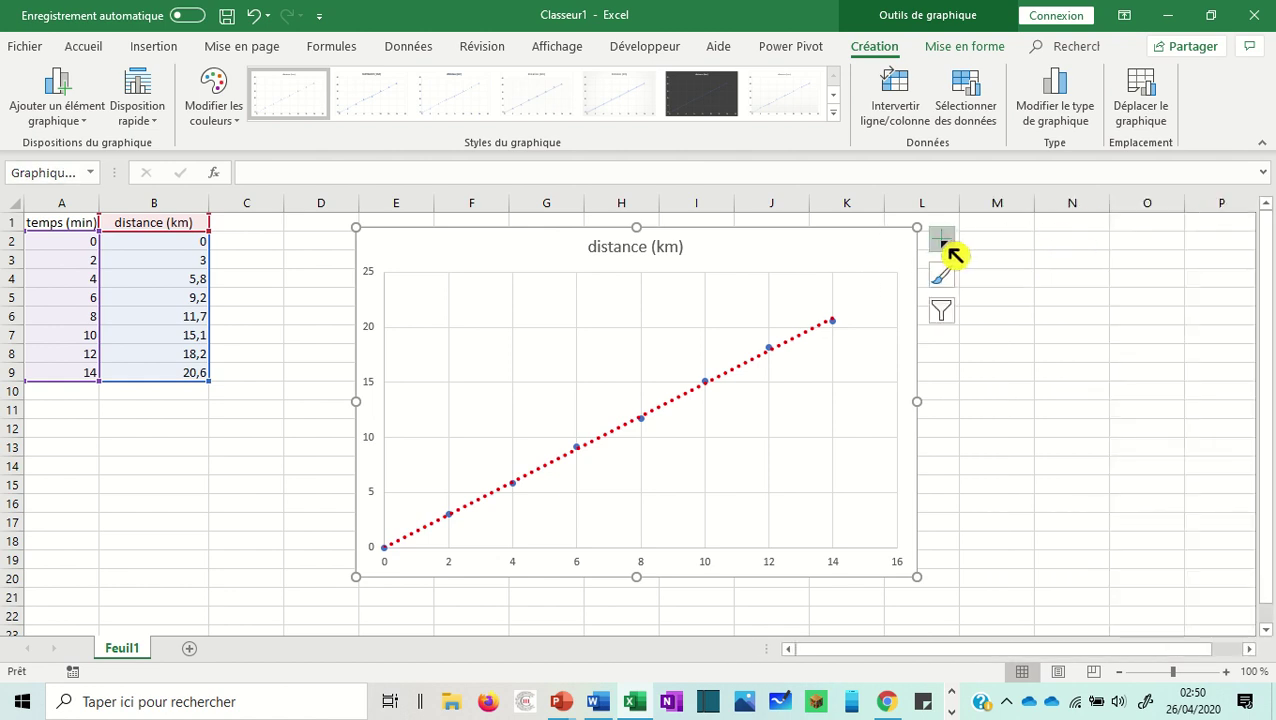
{"action": "left_click", "coordinate": [942, 240]}
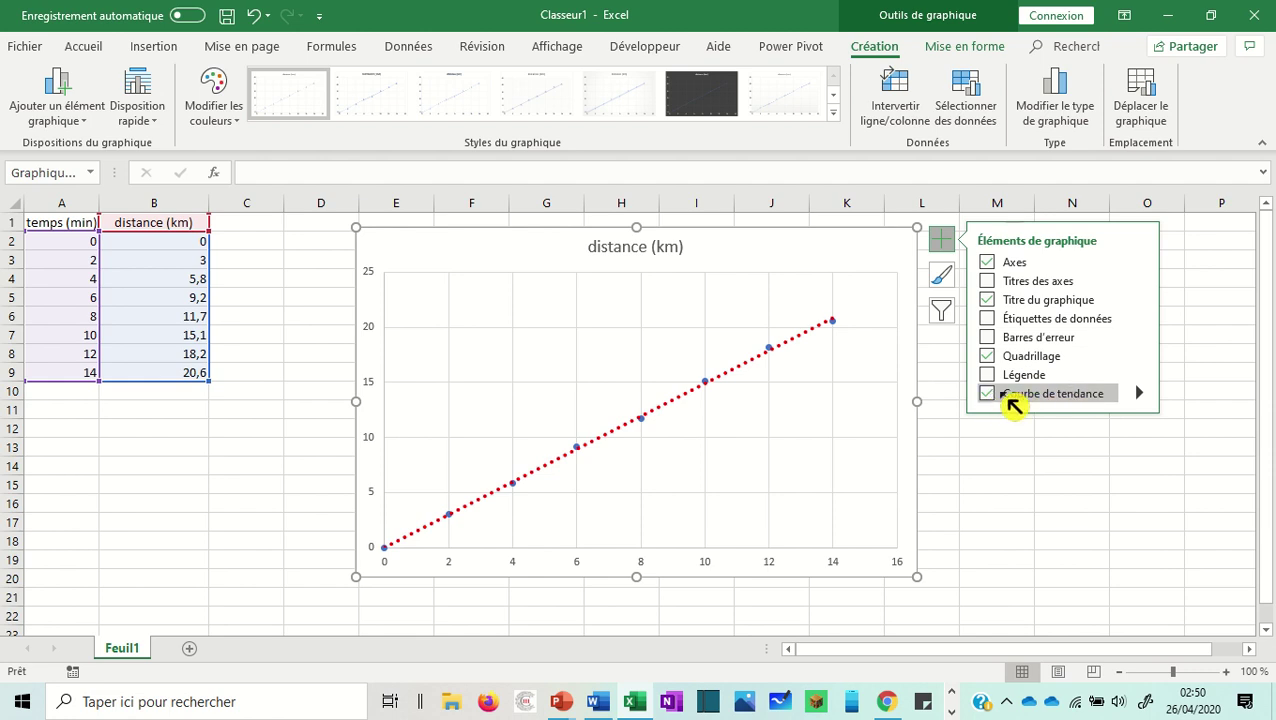
{"action": "left_click", "coordinate": [999, 402]}
{"action": "left_click", "coordinate": [1004, 403]}
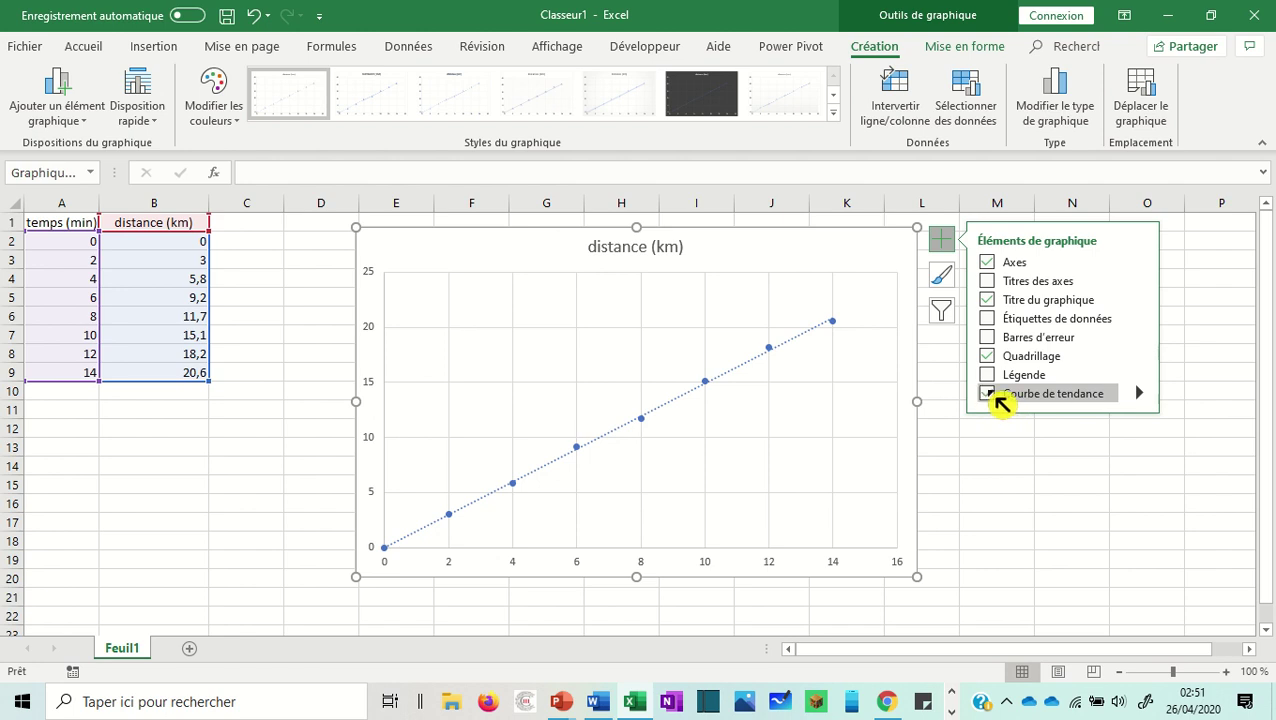
{"action": "left_click", "coordinate": [254, 16]}
{"action": "left_click", "coordinate": [254, 16]}
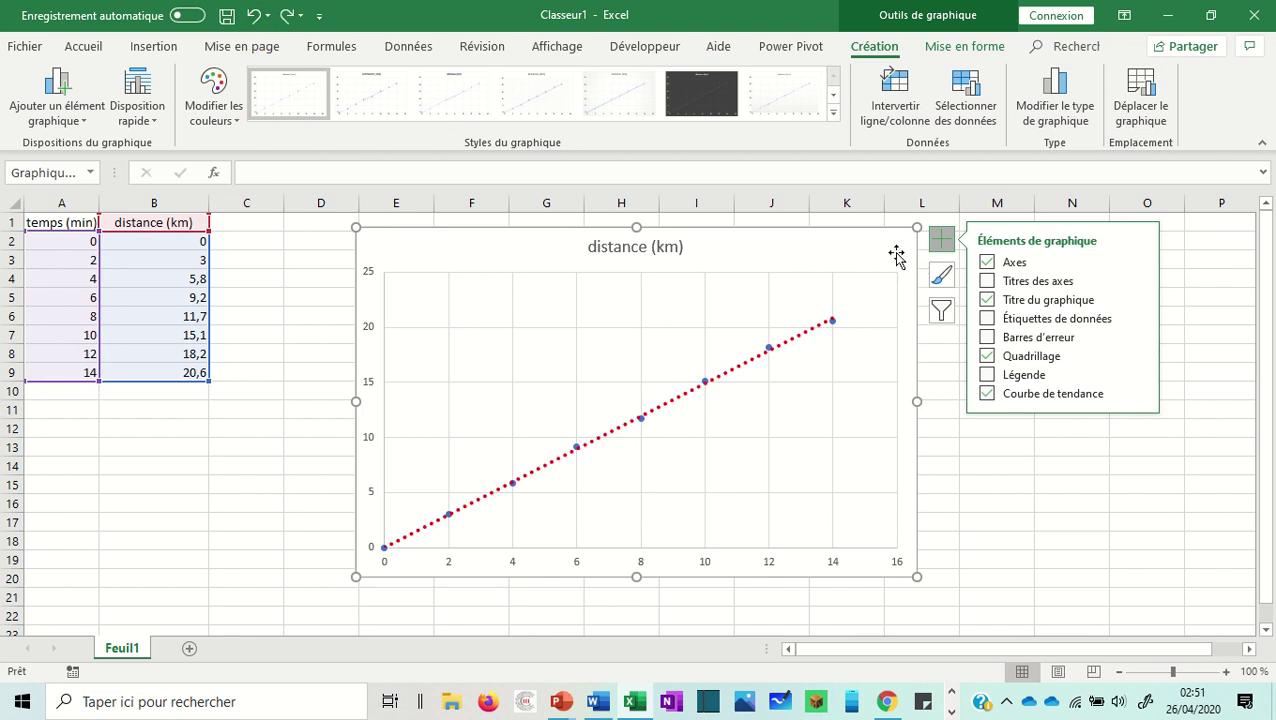
{"action": "left_click", "coordinate": [931, 403]}
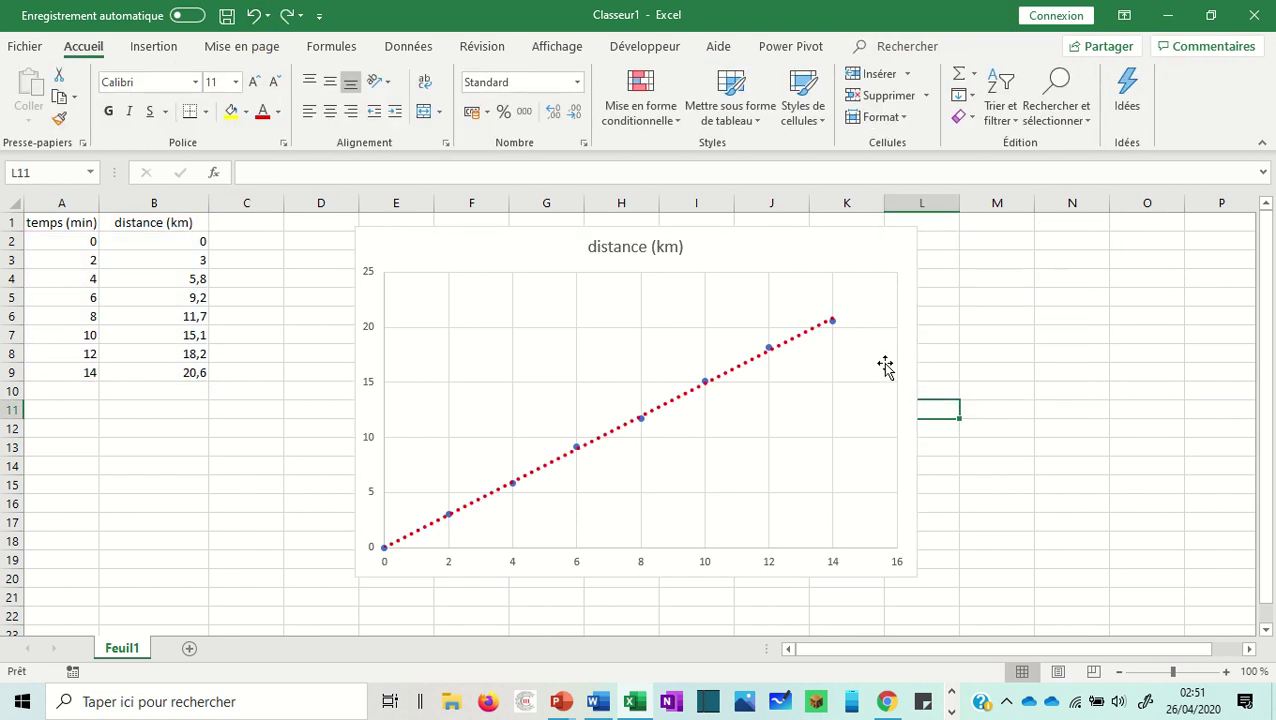
{"action": "left_click", "coordinate": [820, 272]}
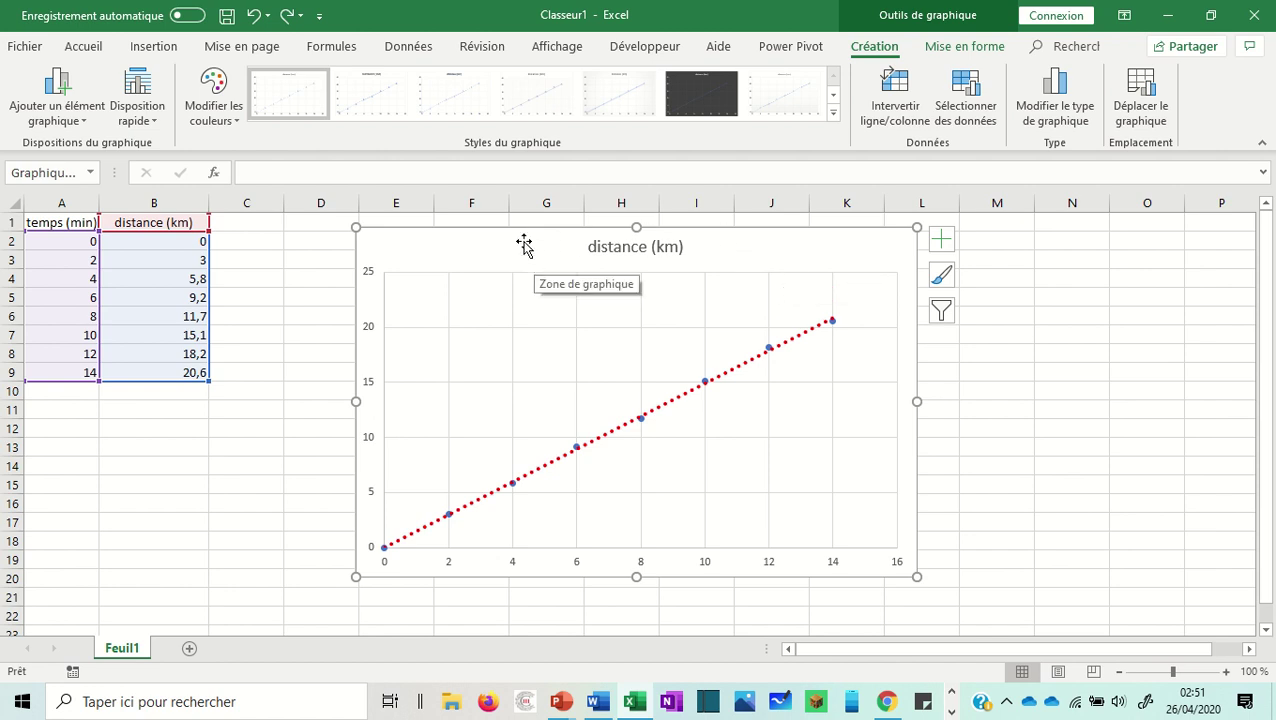
In the format options of the 'distance (km)' chart title, set its border to no line after trying solid.
{"action": "left_click", "coordinate": [597, 247]}
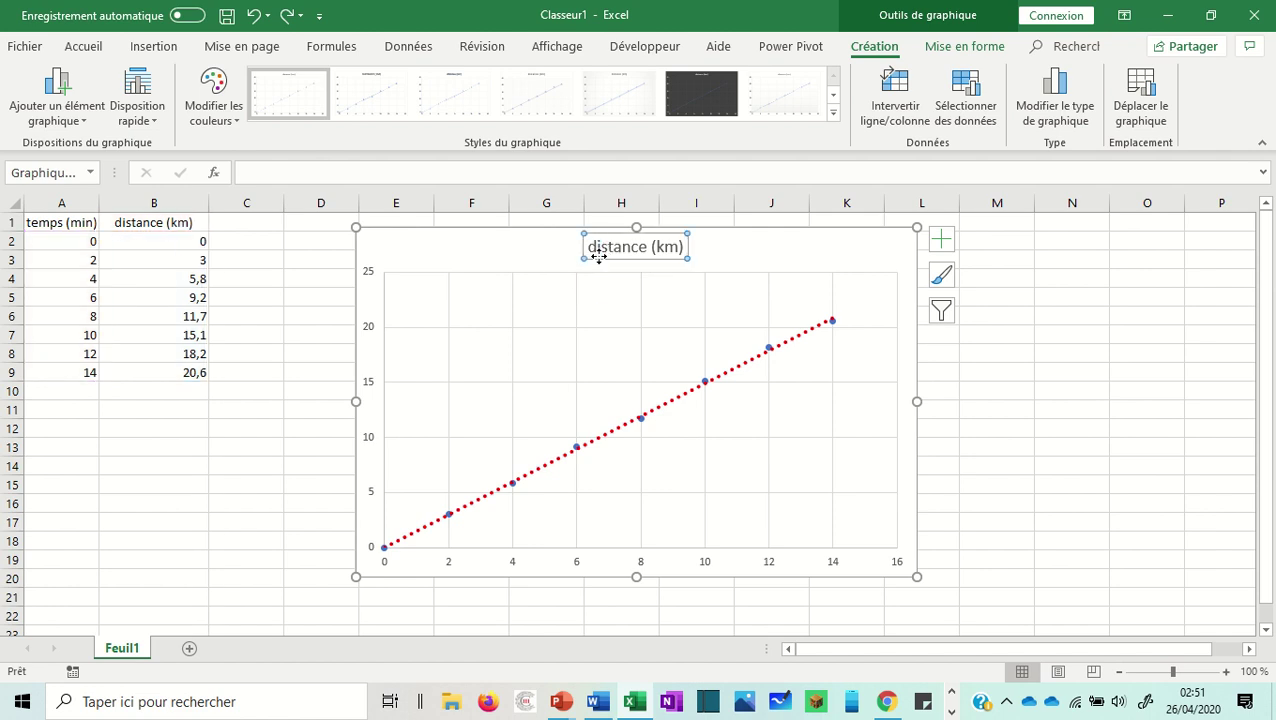
{"action": "right_click", "coordinate": [598, 256]}
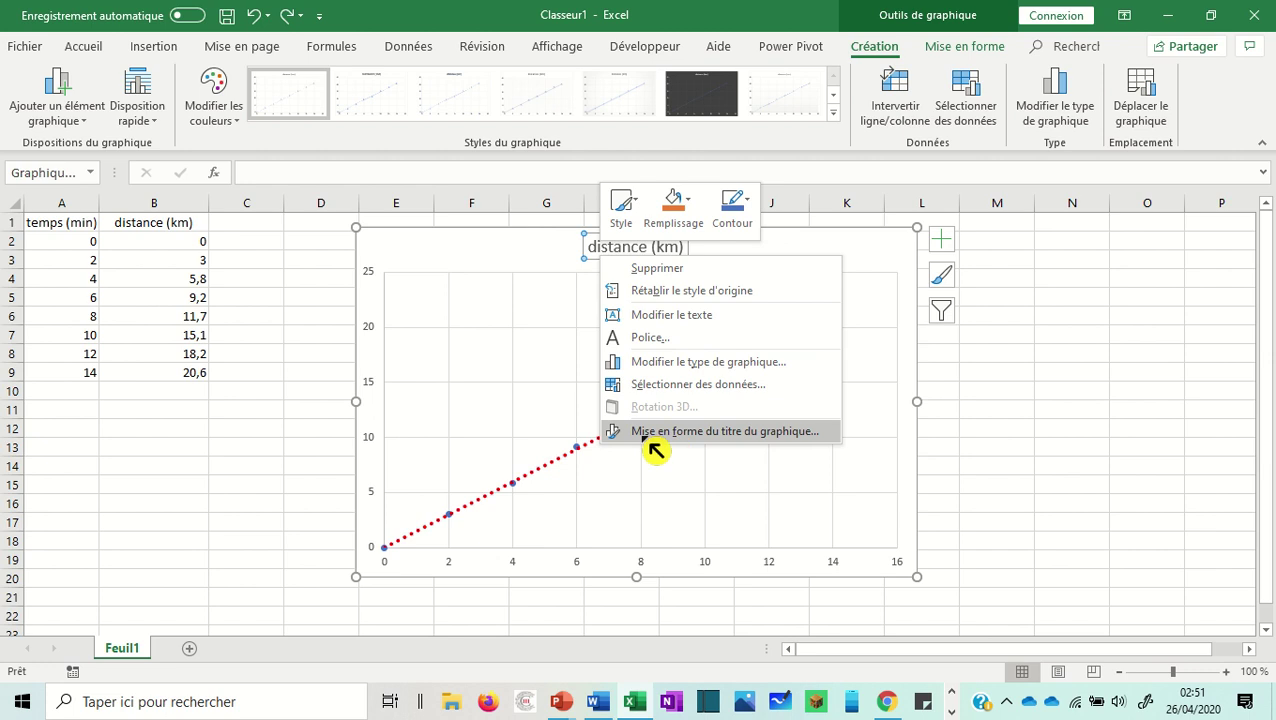
{"action": "left_click", "coordinate": [728, 433]}
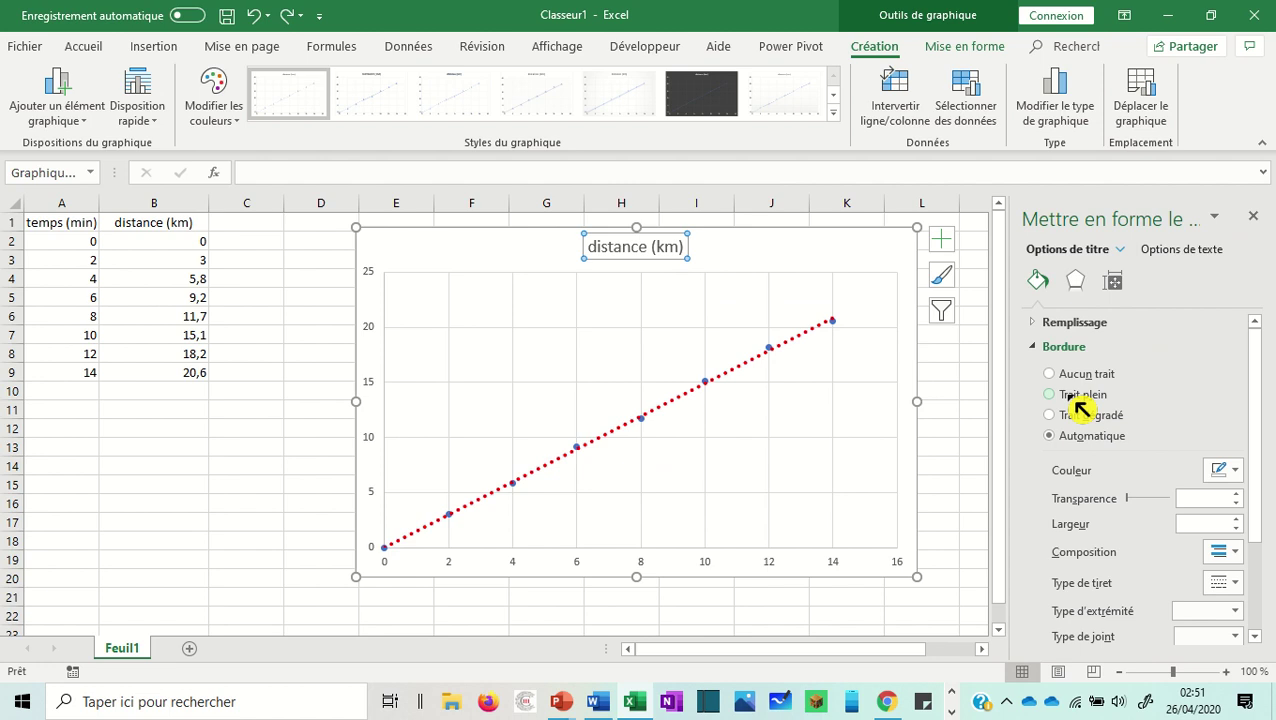
{"action": "left_click", "coordinate": [1061, 398]}
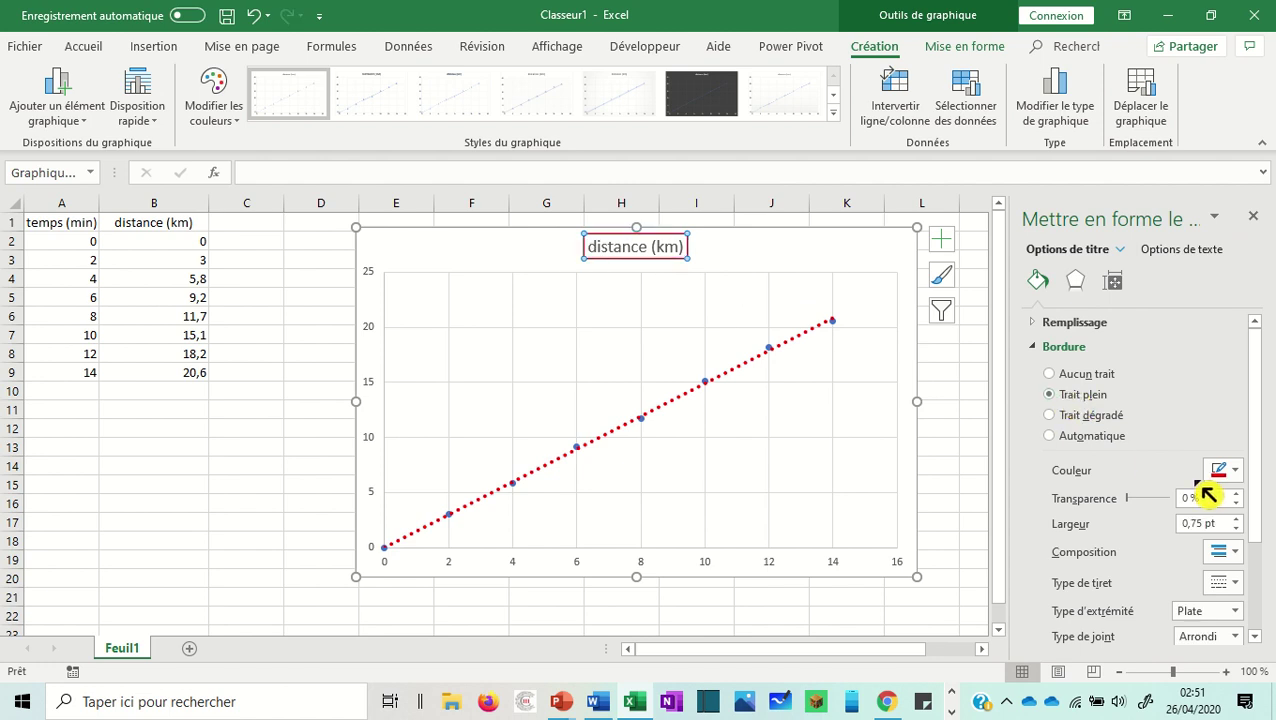
{"action": "left_click", "coordinate": [1078, 375]}
{"action": "left_click", "coordinate": [1092, 398]}
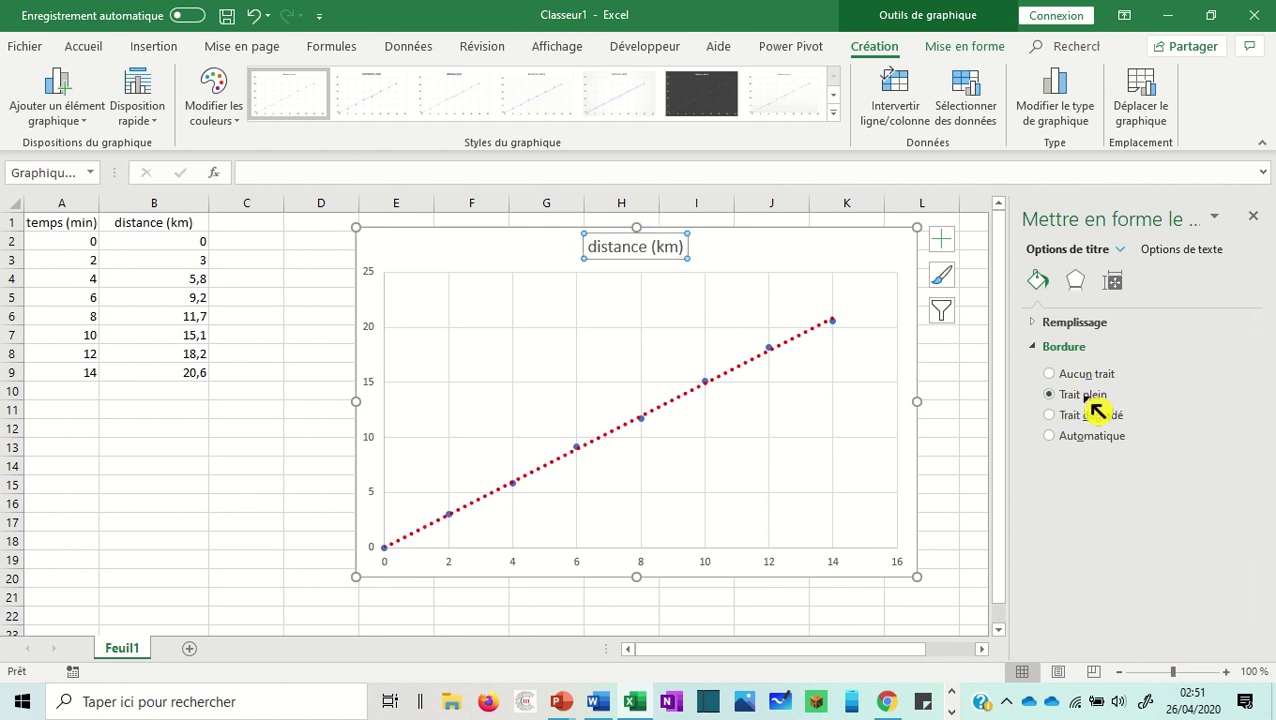
{"action": "left_click", "coordinate": [1082, 376]}
Retitle the chart 'Représentation de la distance en km en fonction du temps en minutes'.
{"action": "triple_click", "coordinate": [659, 246]}
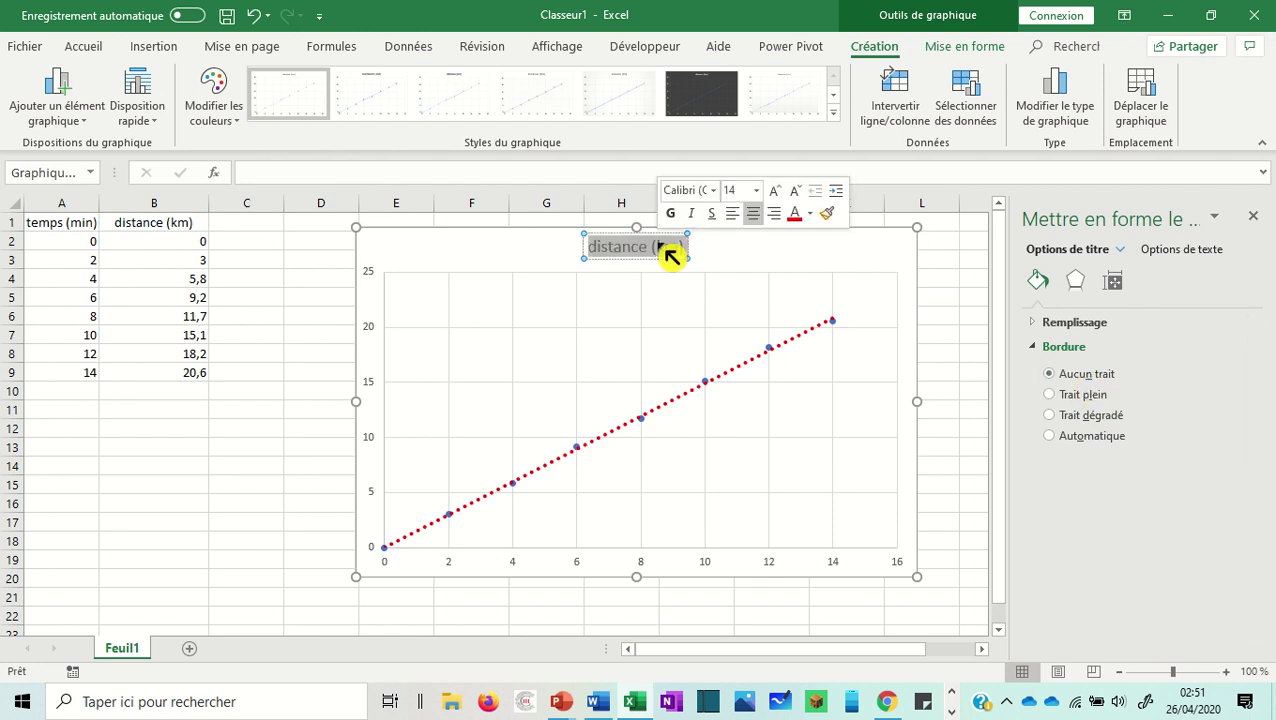
{"action": "type", "text": "Repré"}
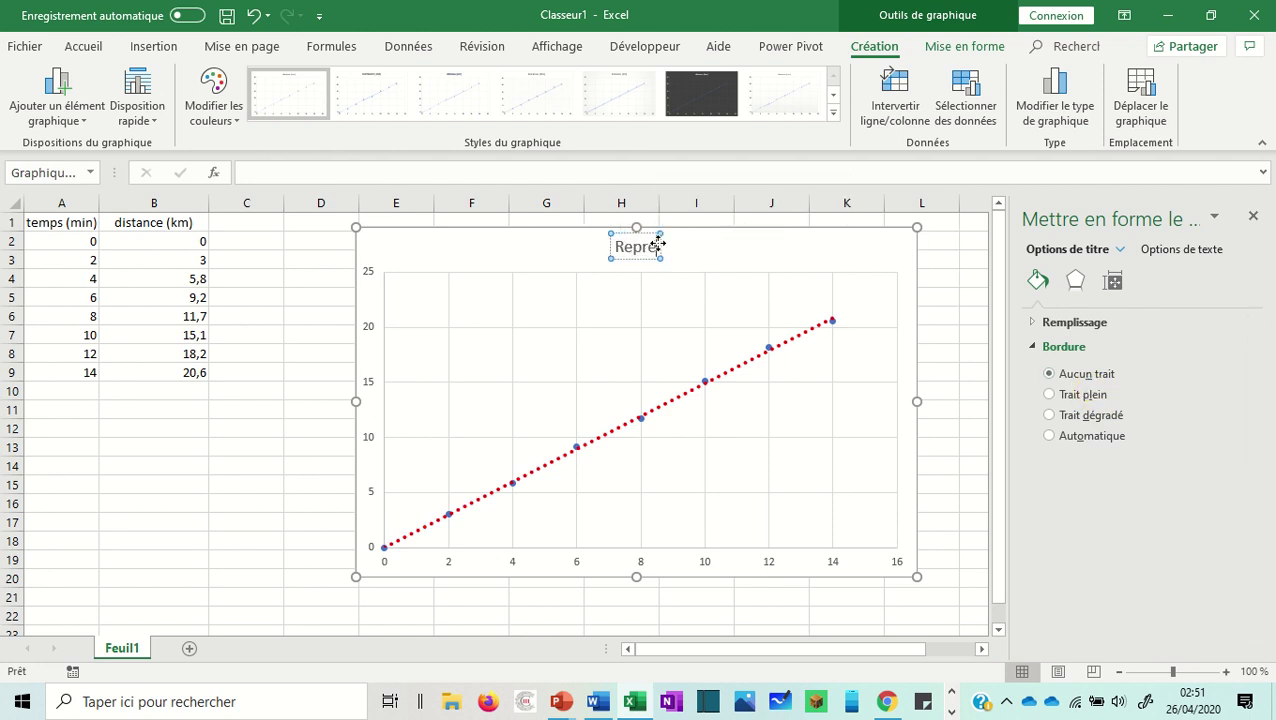
{"action": "type", "text": "sentation de"}
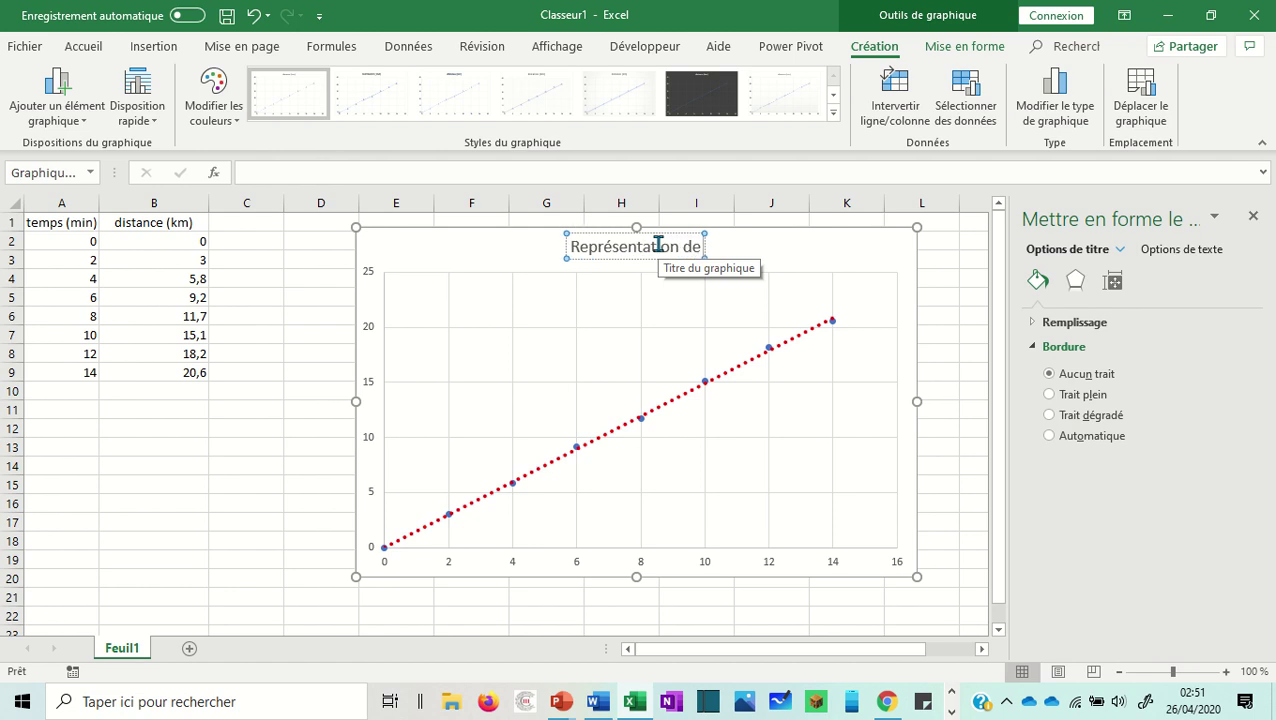
{"action": "type", "text": " la distance"}
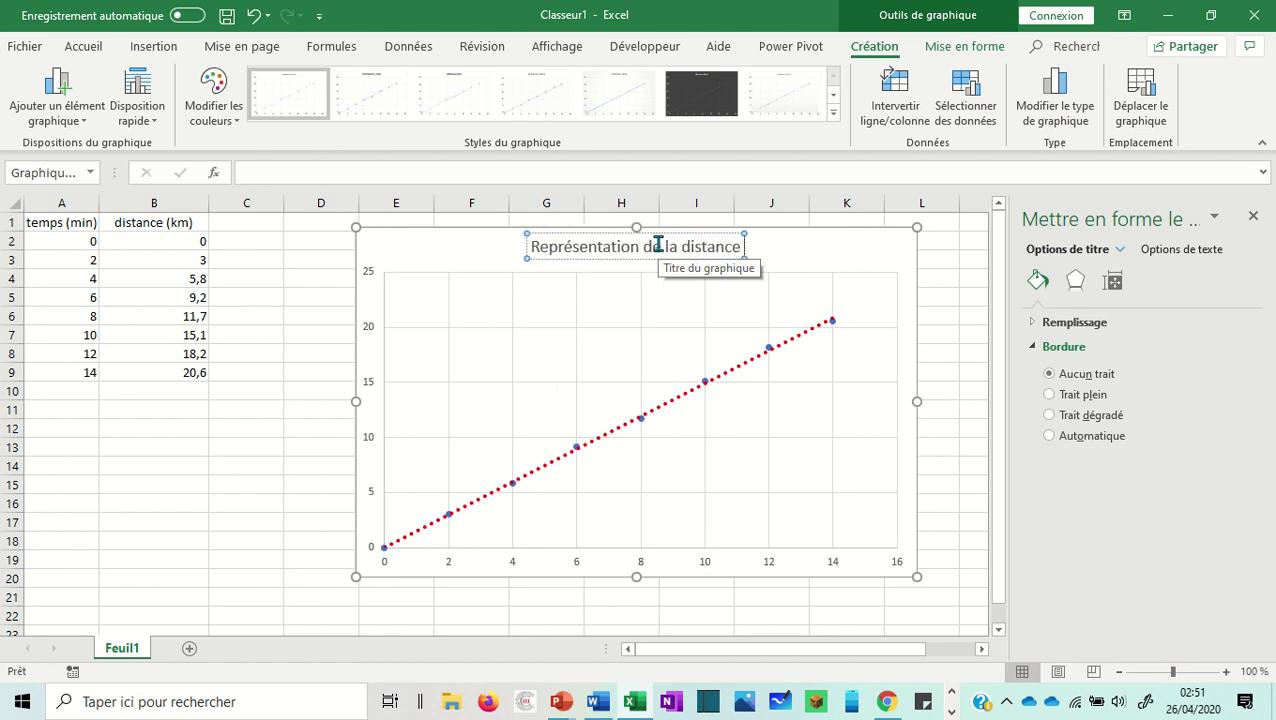
{"action": "type", "text": " en km en fo"}
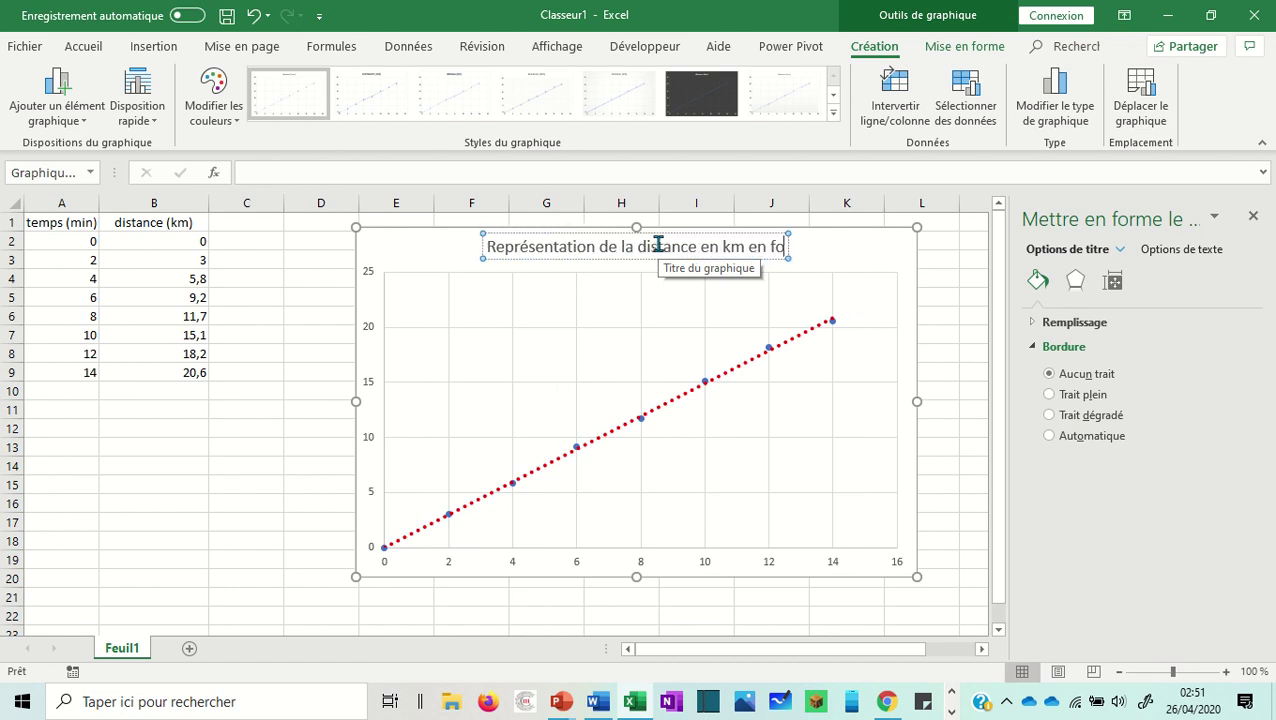
{"action": "type", "text": "nction du temps"}
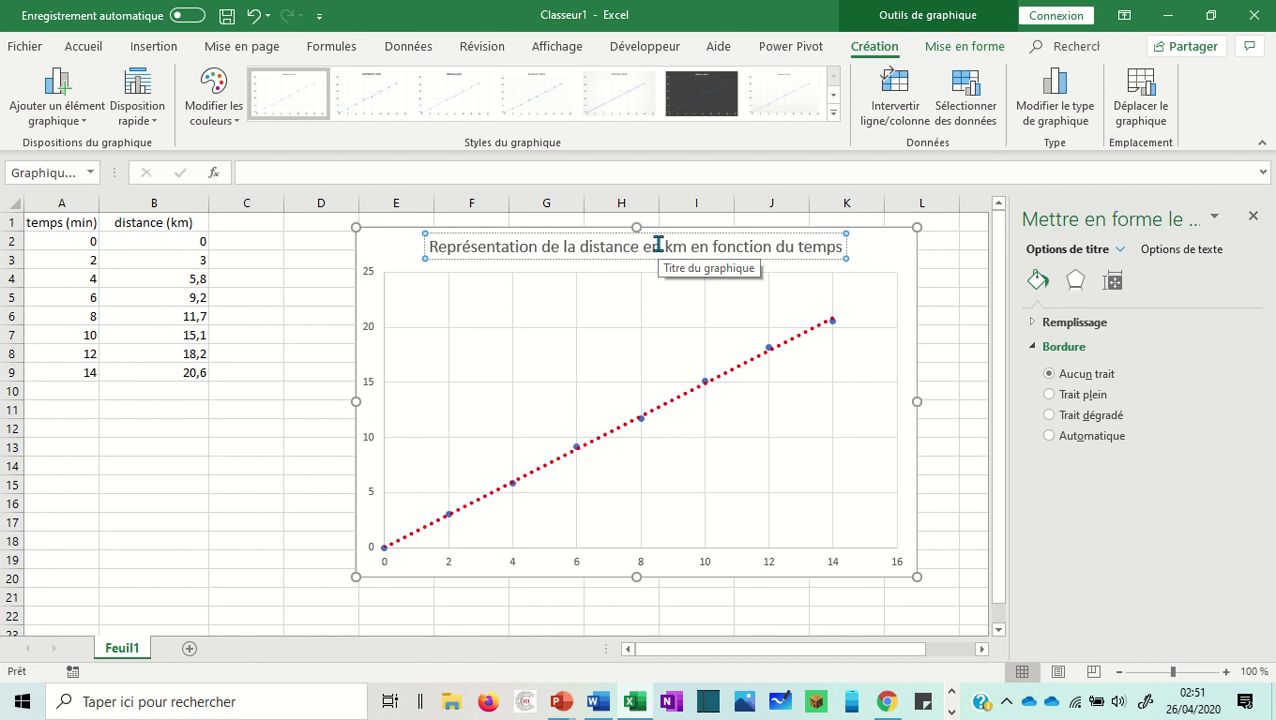
{"action": "type", "text": " en minutes"}
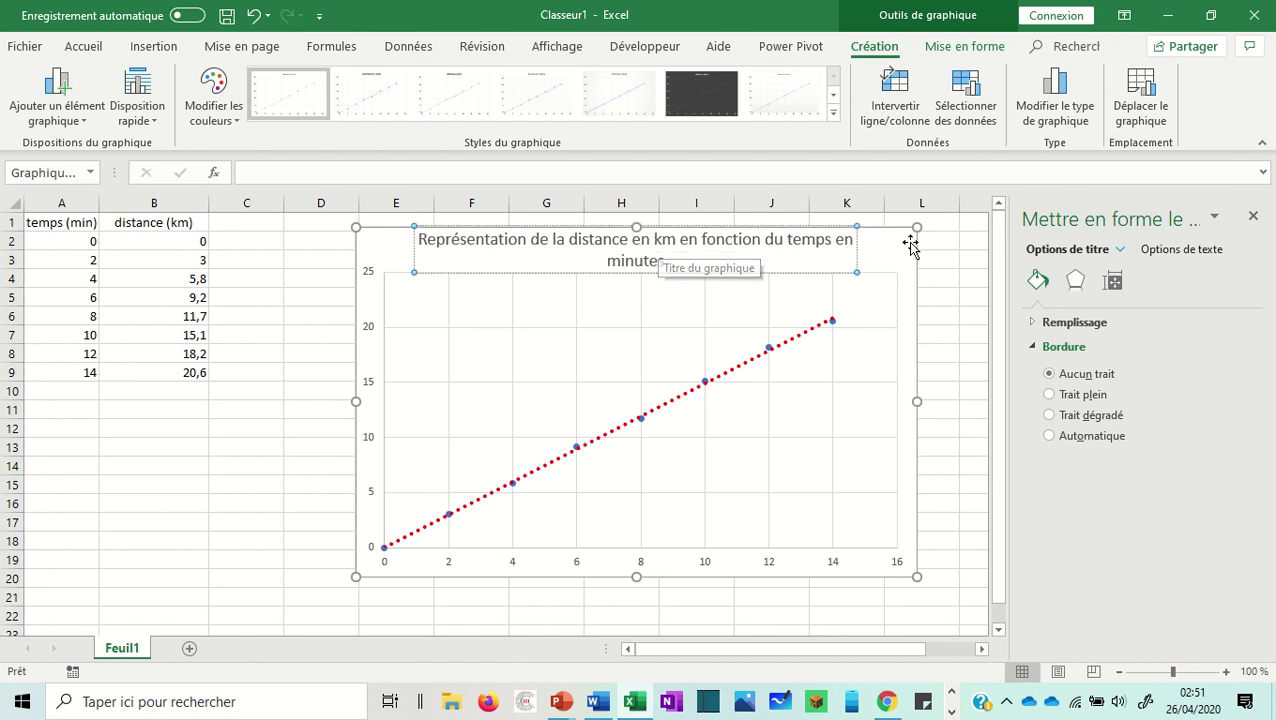
{"action": "left_click", "coordinate": [911, 242]}
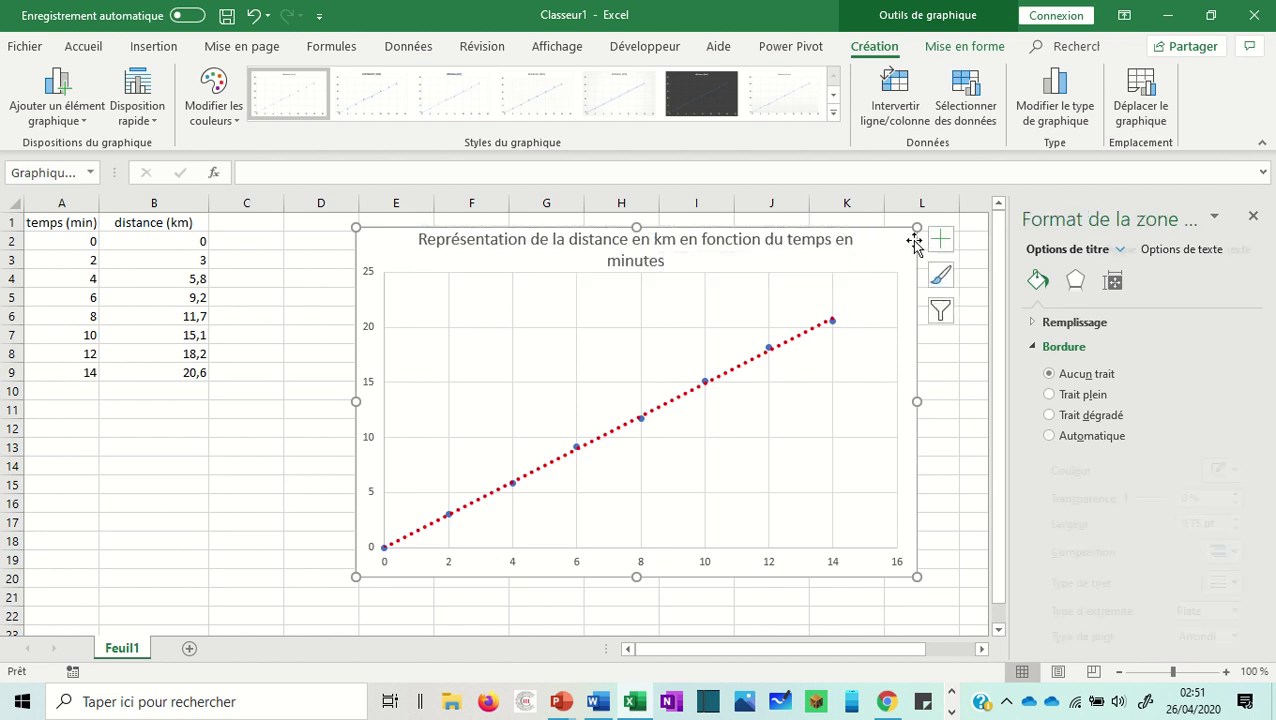
Select the title, vertical axis, plot area and chart area in turn, then close the Format pane.
{"action": "left_click", "coordinate": [662, 250]}
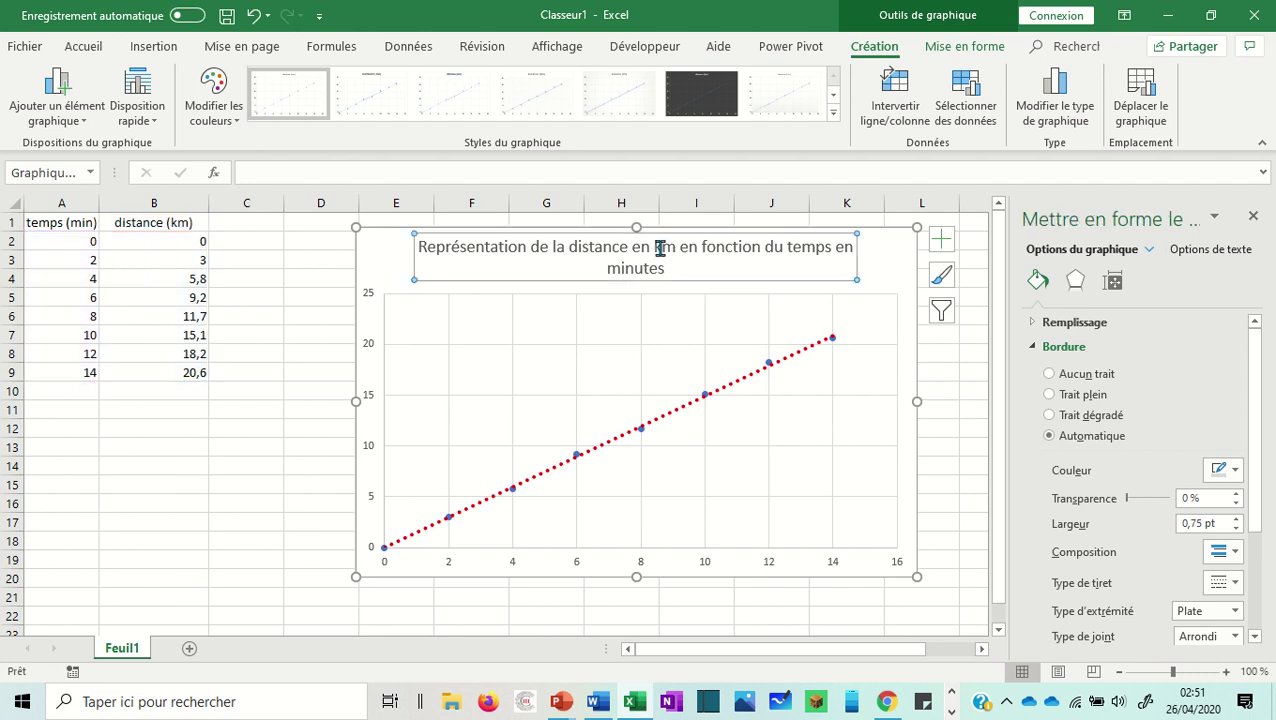
{"action": "left_click", "coordinate": [377, 305]}
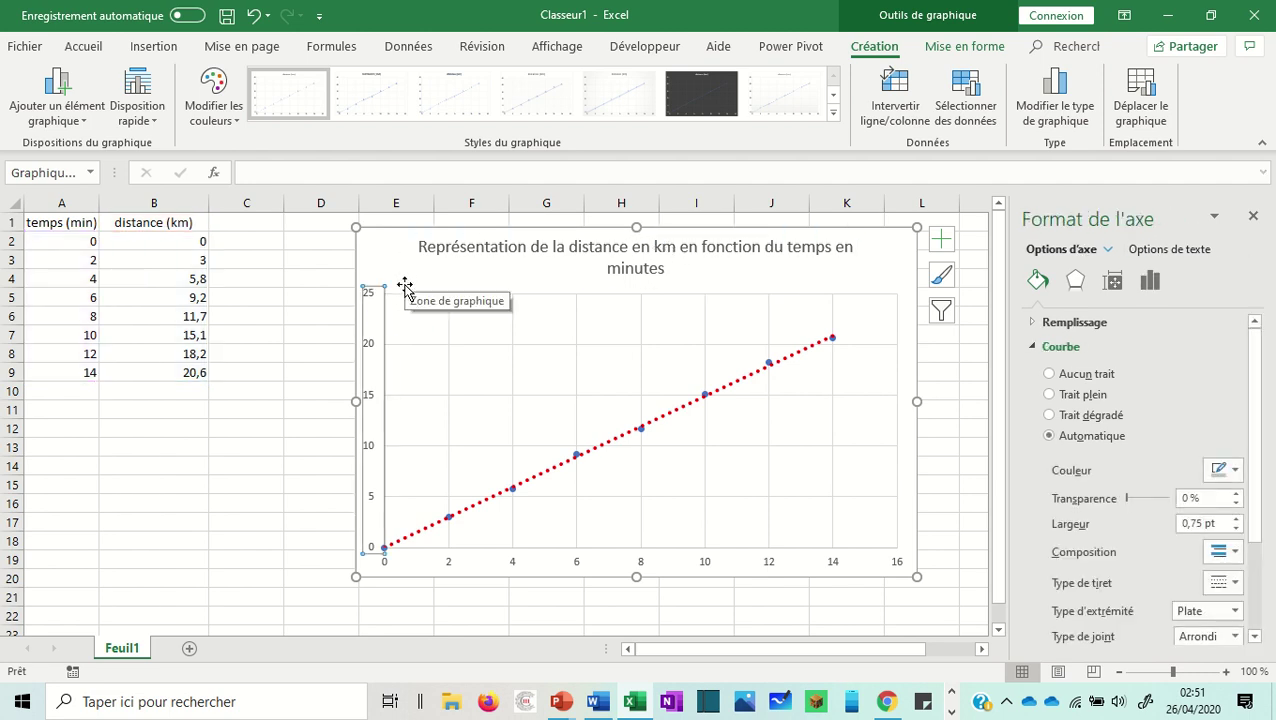
{"action": "left_click", "coordinate": [590, 306]}
{"action": "left_click", "coordinate": [406, 262]}
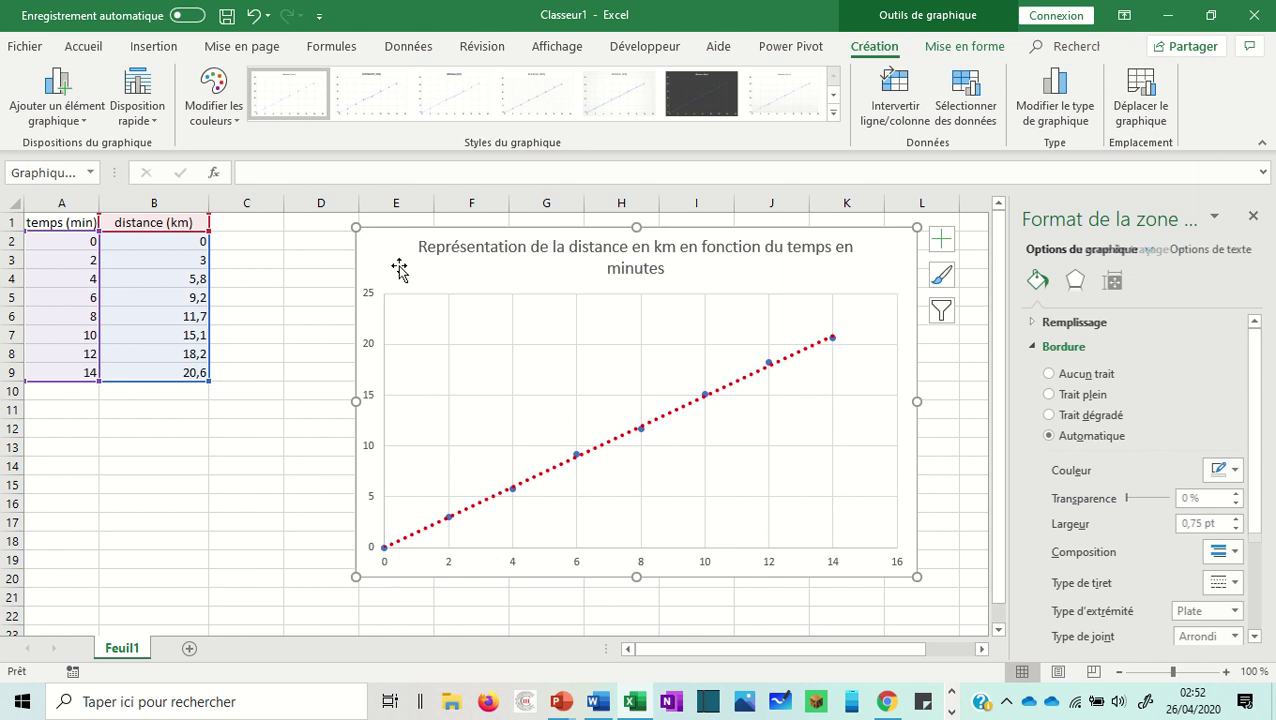
{"action": "left_click", "coordinate": [1251, 219]}
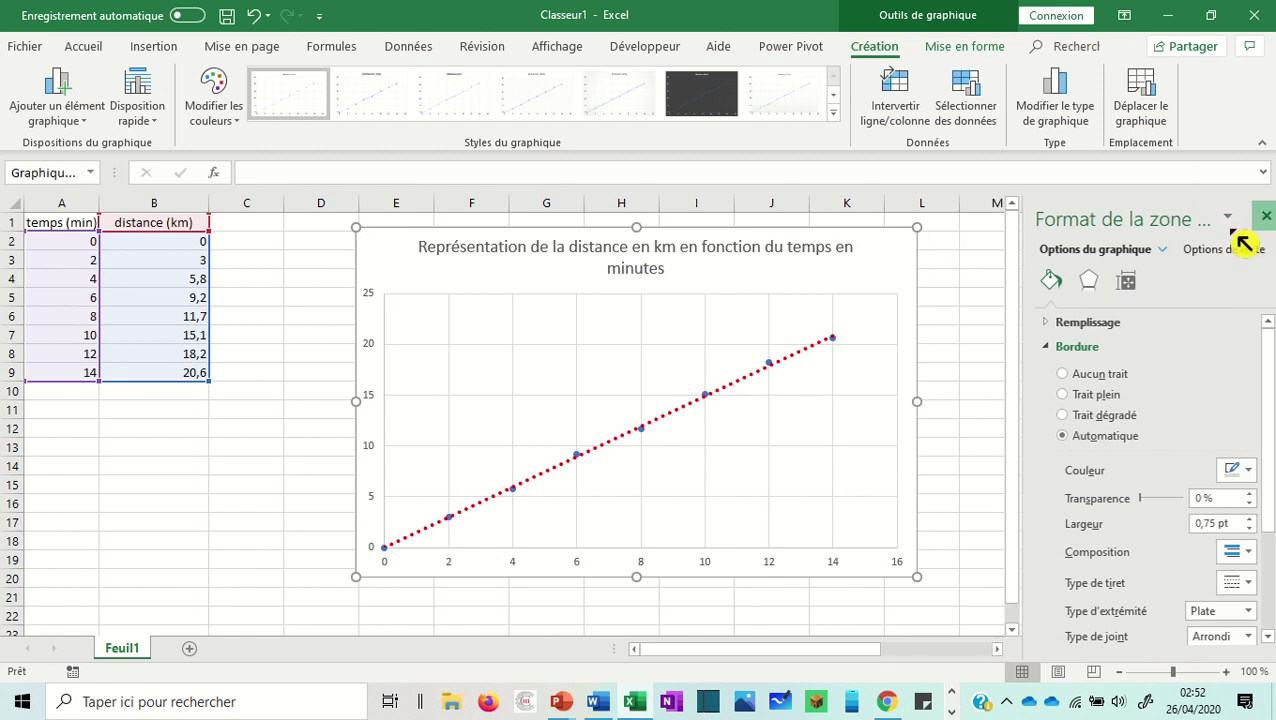
{"action": "left_click", "coordinate": [943, 245]}
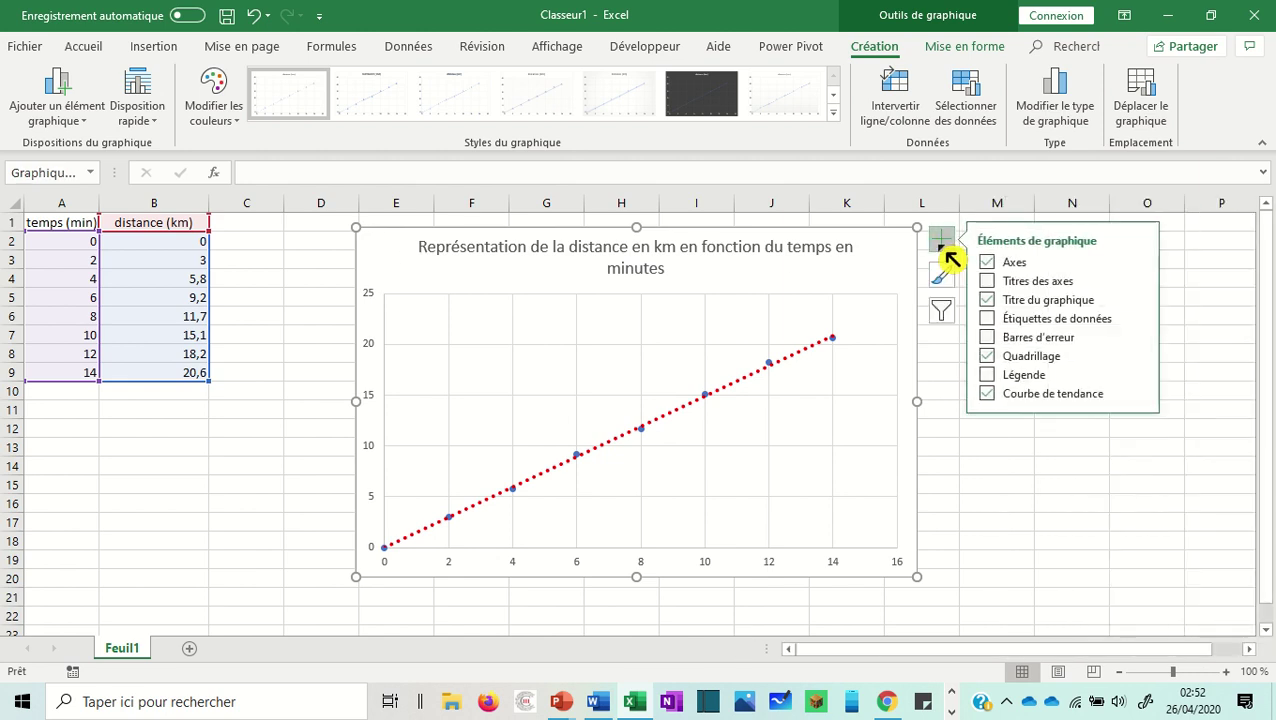
Add axis titles to the chart and name the vertical axis title 'Distance (km)'.
{"action": "left_click", "coordinate": [989, 282]}
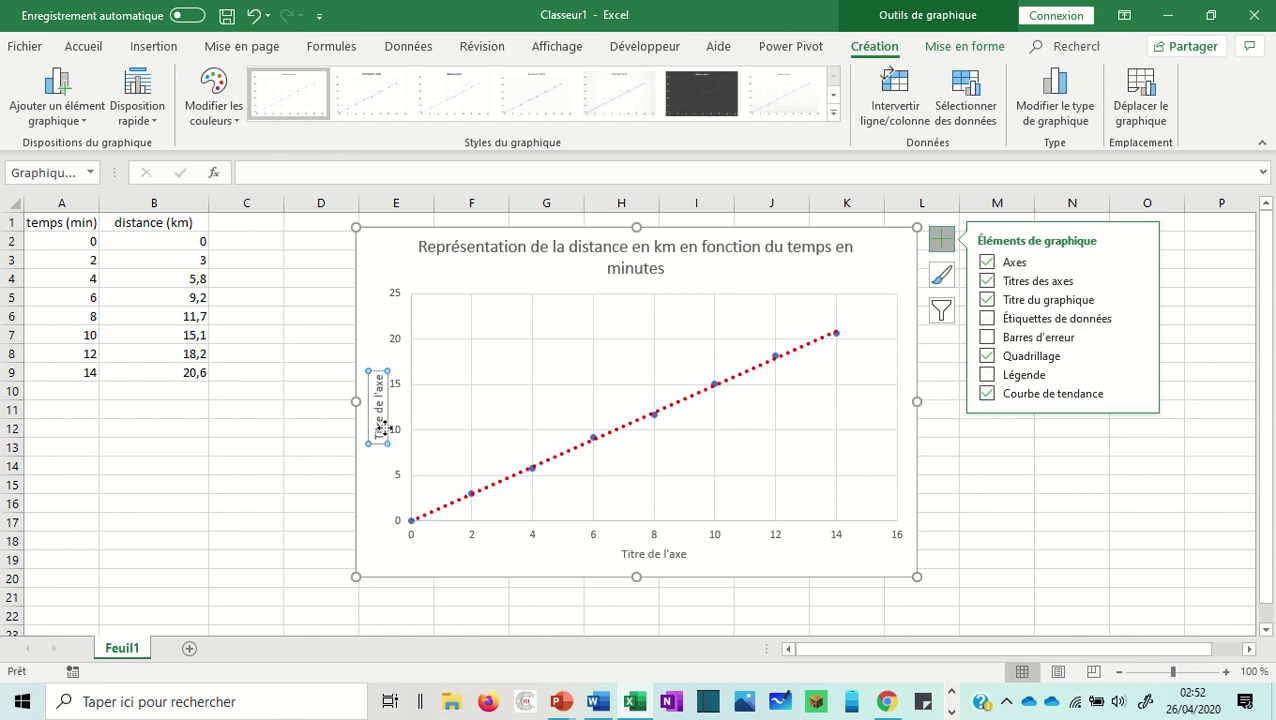
{"action": "double_click", "coordinate": [378, 420]}
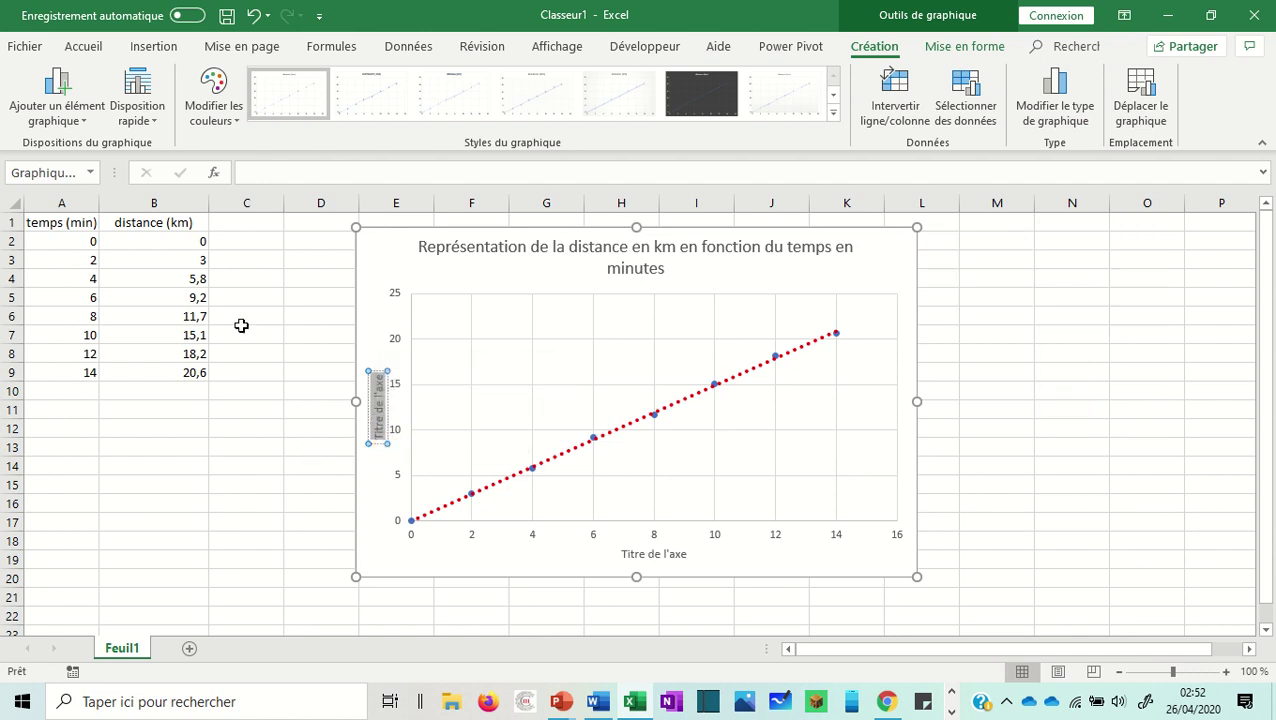
{"action": "key", "text": "BackSpace"}
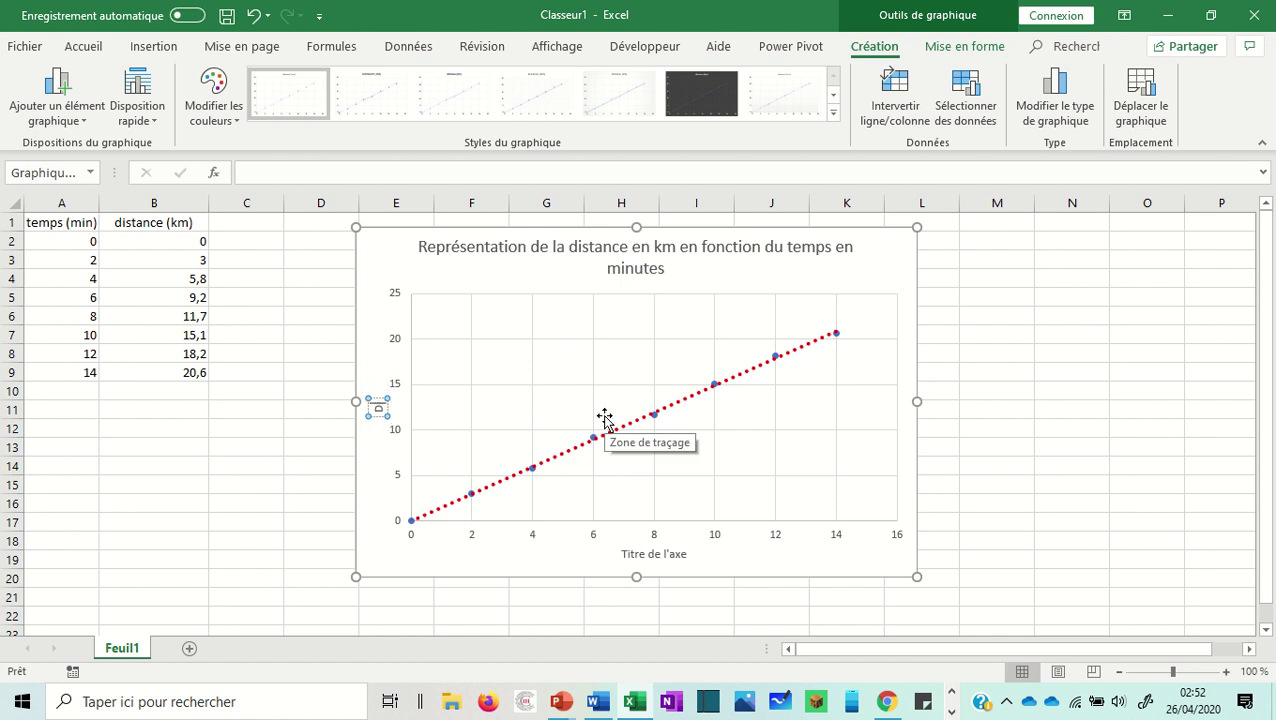
{"action": "type", "text": "Distance (km)"}
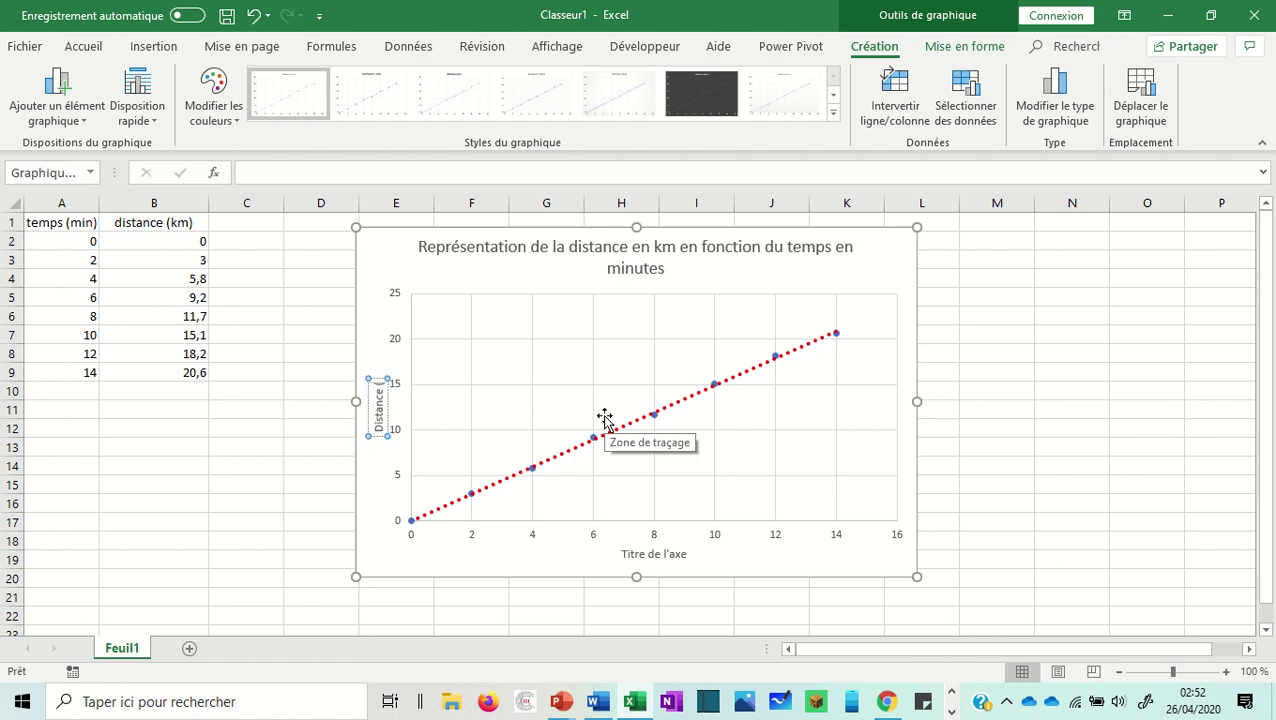
Replace the horizontal axis title placeholder with 'Temps (min)'.
{"action": "left_click", "coordinate": [684, 558]}
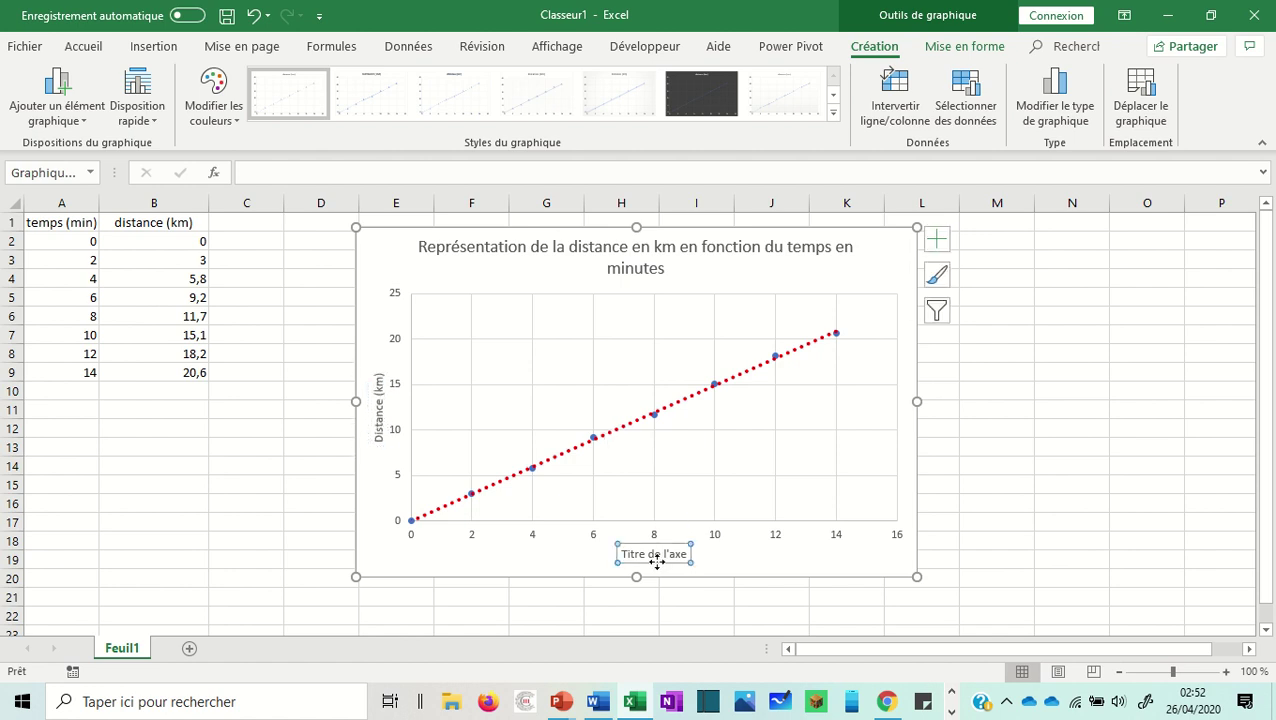
{"action": "left_click", "coordinate": [650, 553]}
{"action": "double_click", "coordinate": [649, 554]}
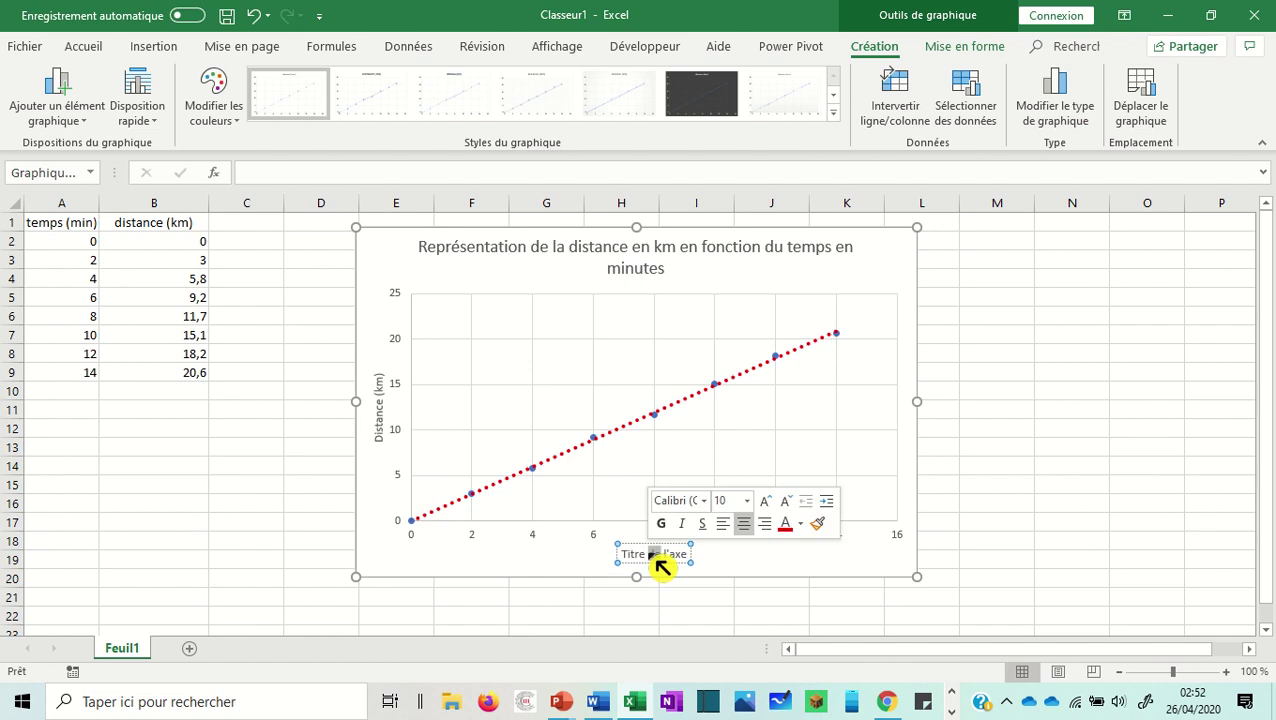
{"action": "triple_click", "coordinate": [656, 560]}
{"action": "key", "text": "BackSpace"}
{"action": "type", "text": "Temps ("}
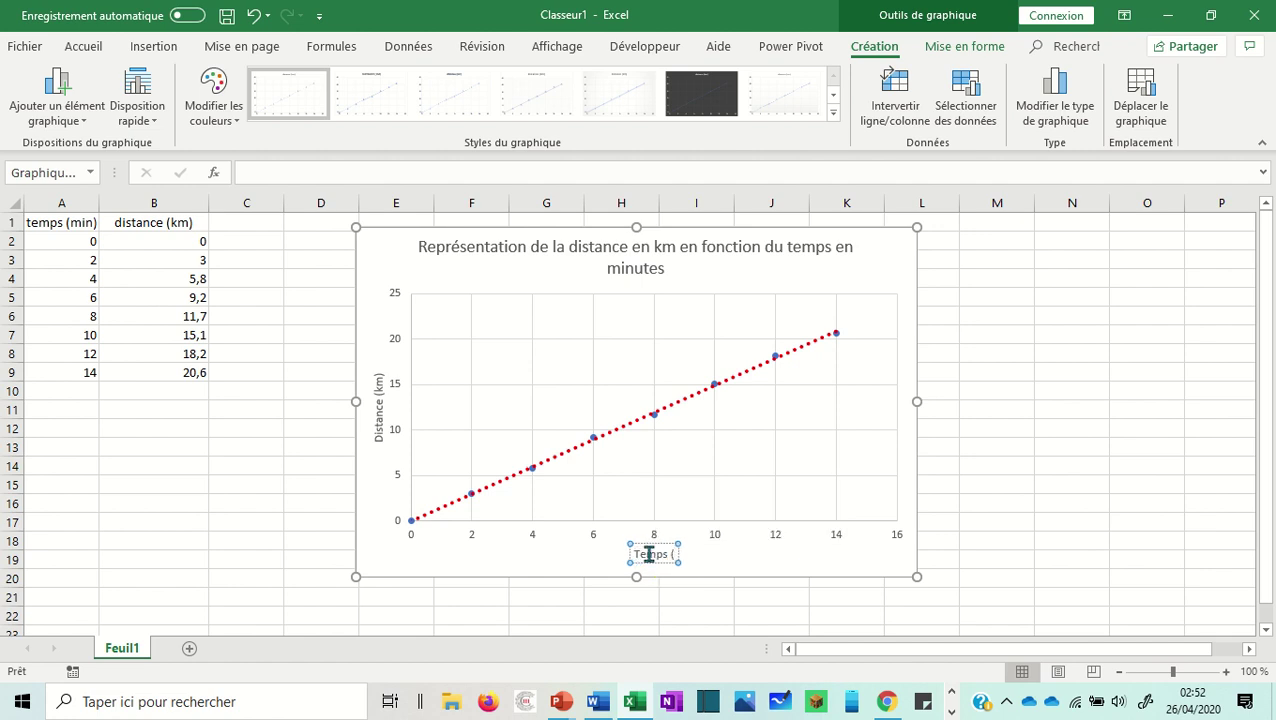
{"action": "type", "text": "min)"}
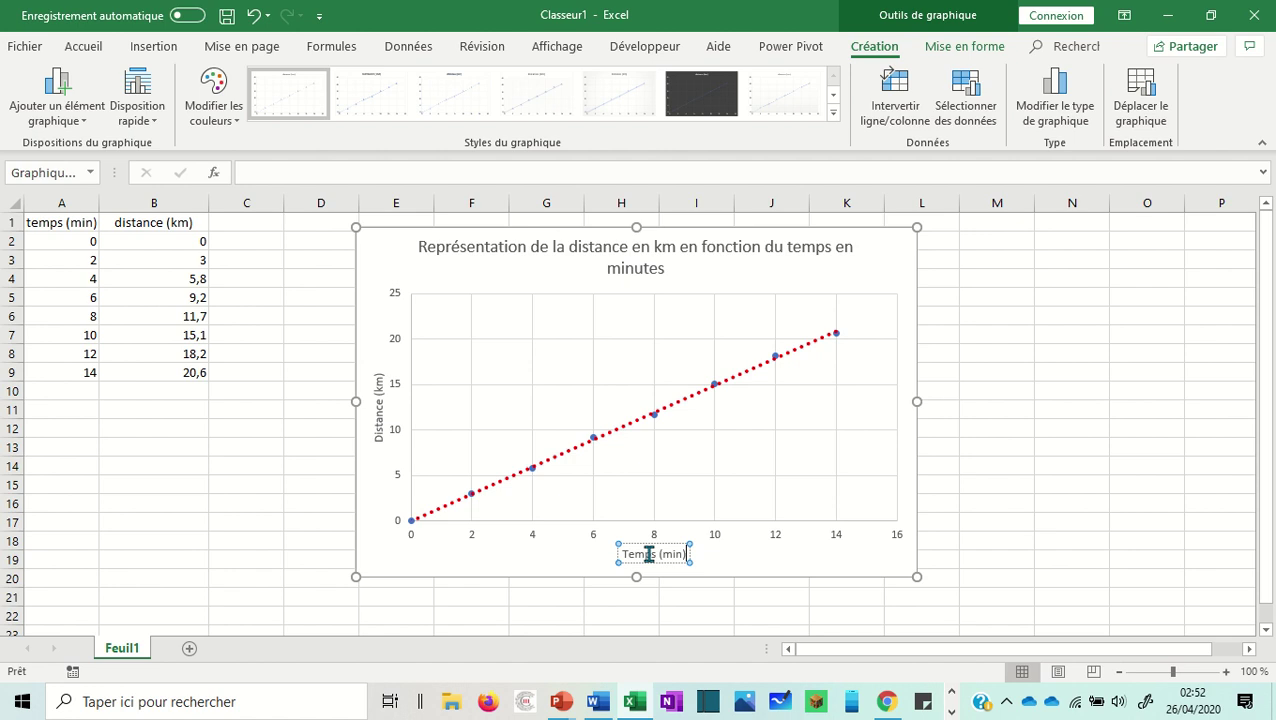
{"action": "left_click", "coordinate": [755, 566]}
{"action": "left_click", "coordinate": [654, 561]}
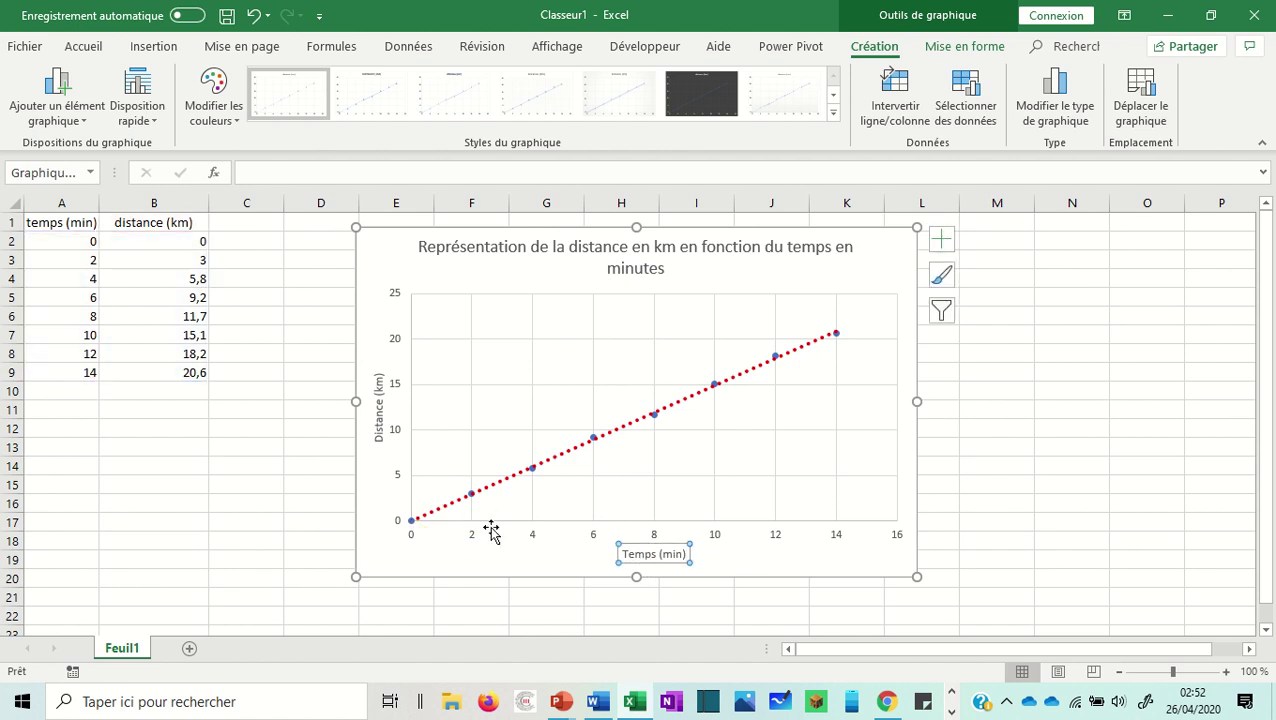
{"action": "left_click", "coordinate": [857, 546]}
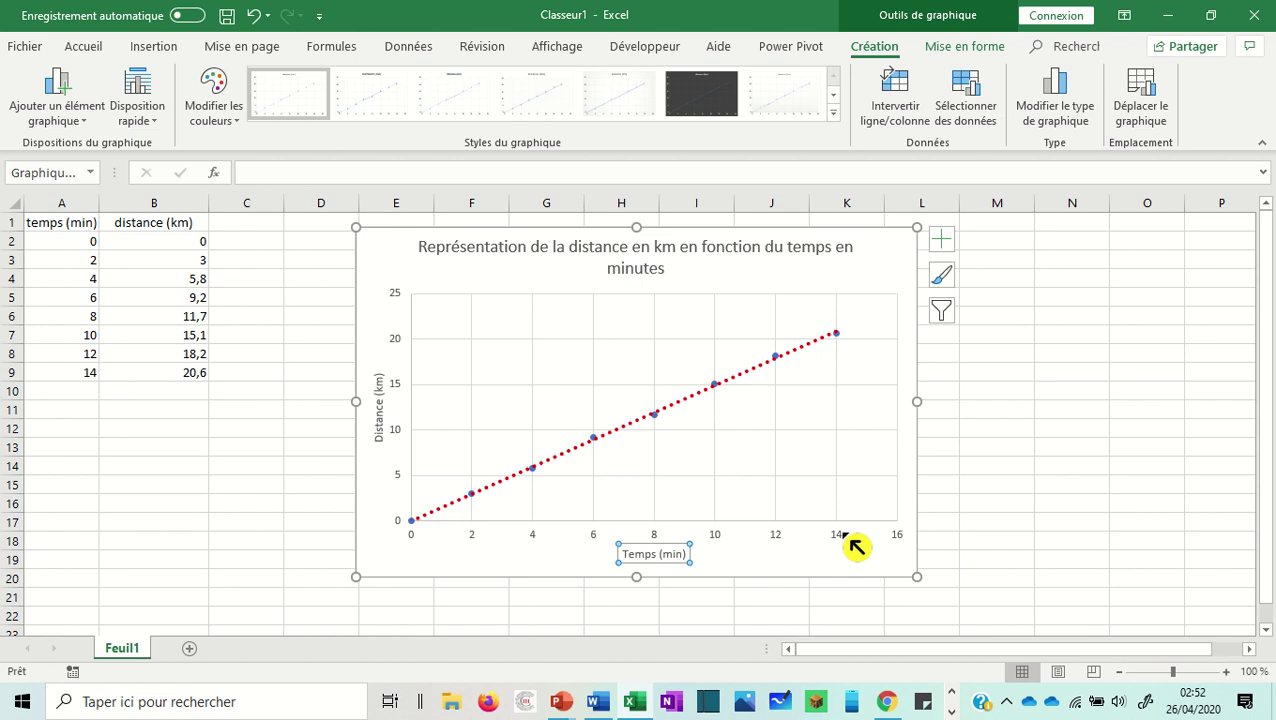
{"action": "left_click_drag", "start_coordinate": [80, 241], "coordinate": [69, 368]}
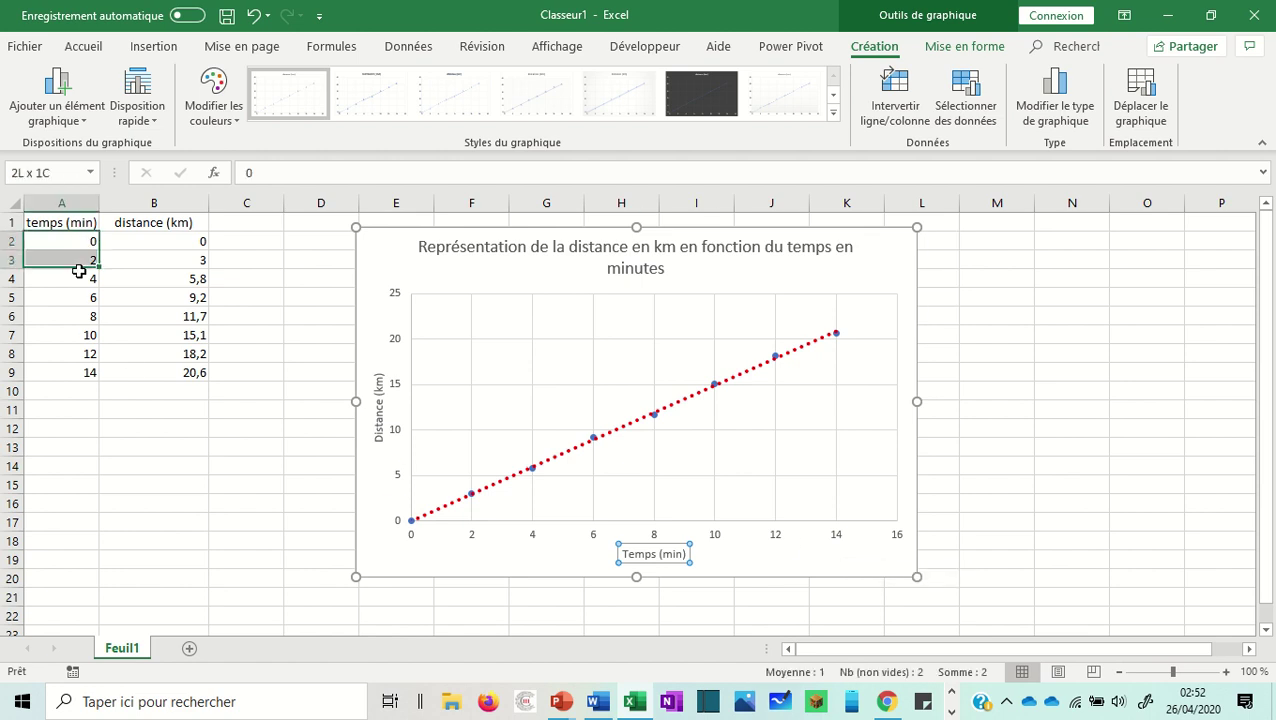
{"action": "left_click", "coordinate": [66, 224]}
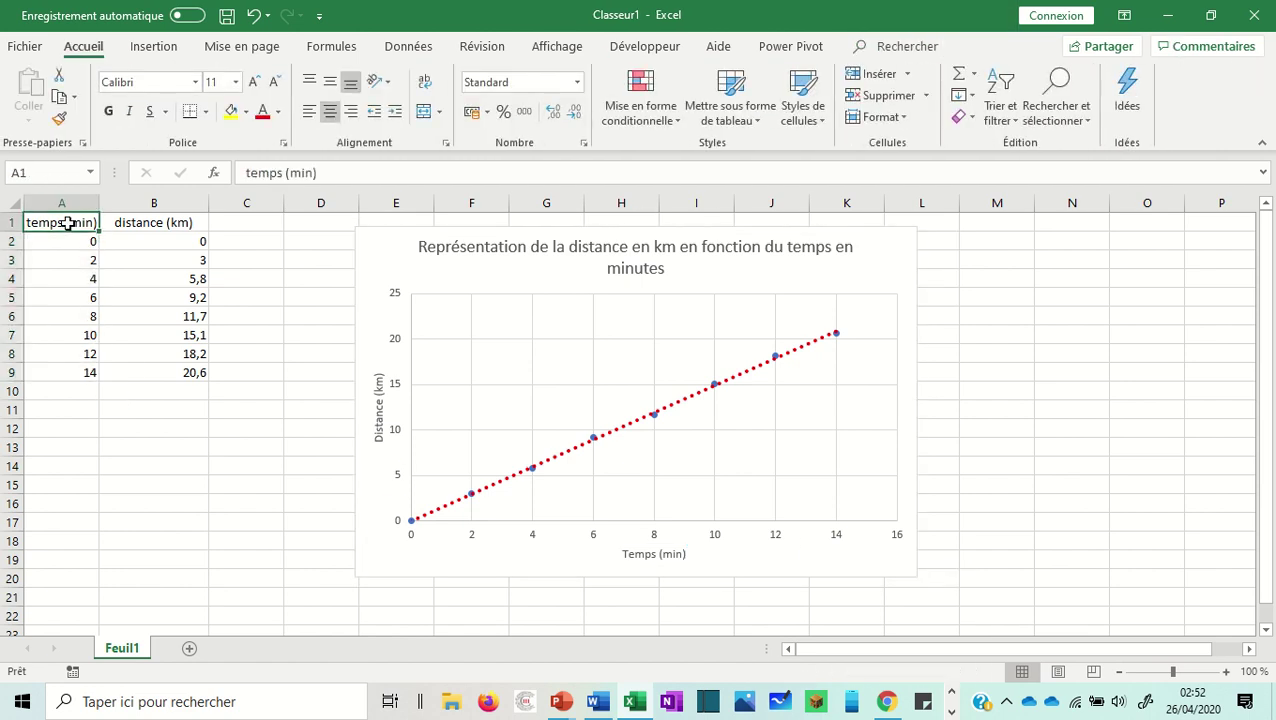
{"action": "left_click", "coordinate": [661, 556]}
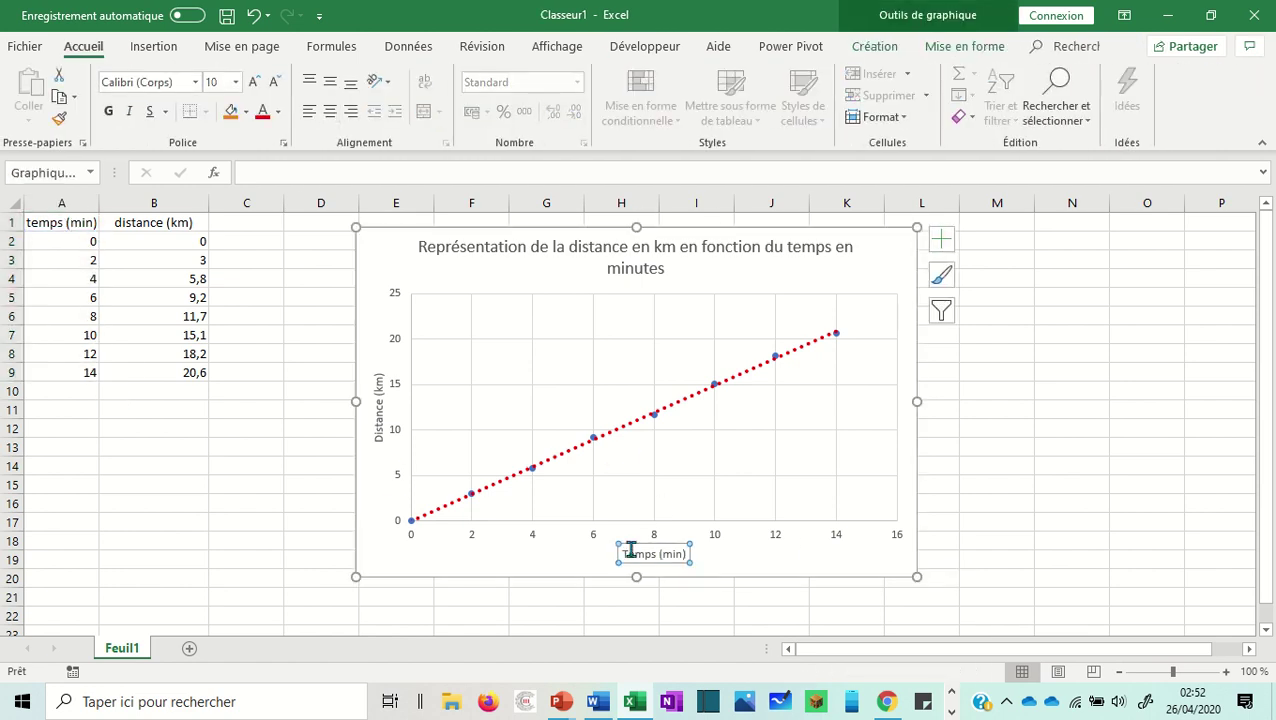
{"action": "left_click", "coordinate": [375, 412]}
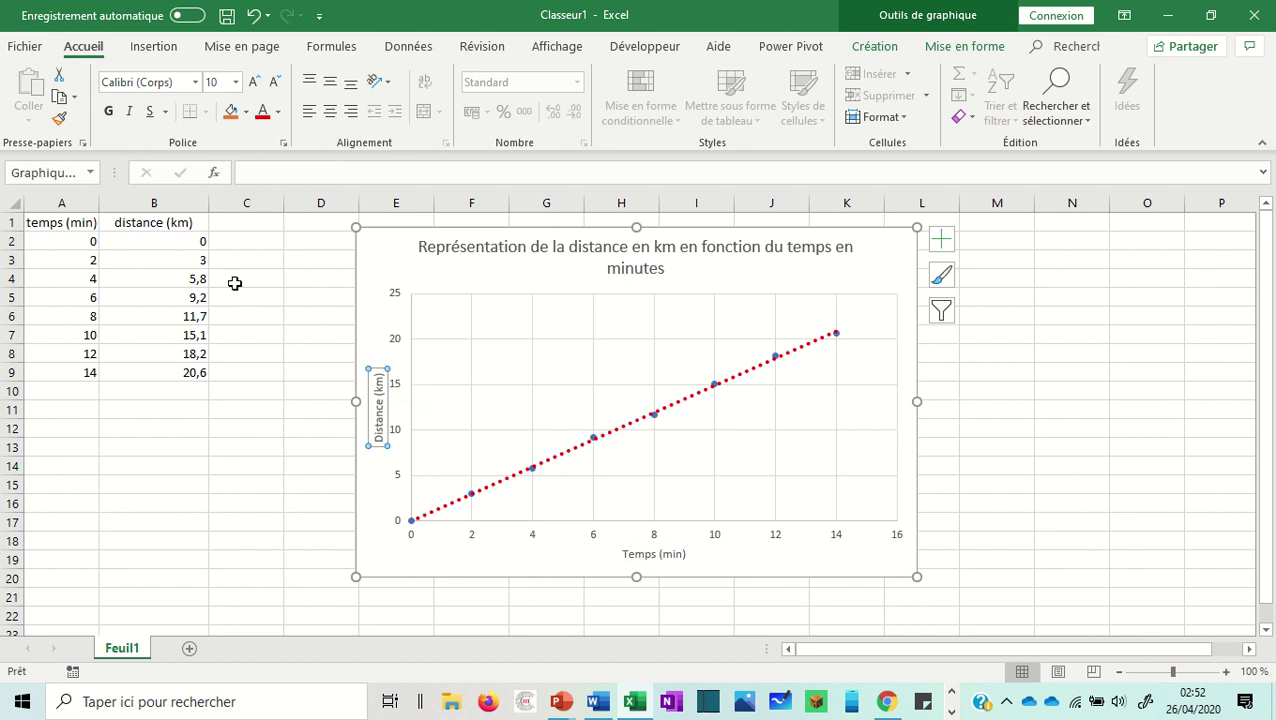
{"action": "left_click_drag", "start_coordinate": [196, 242], "coordinate": [194, 372]}
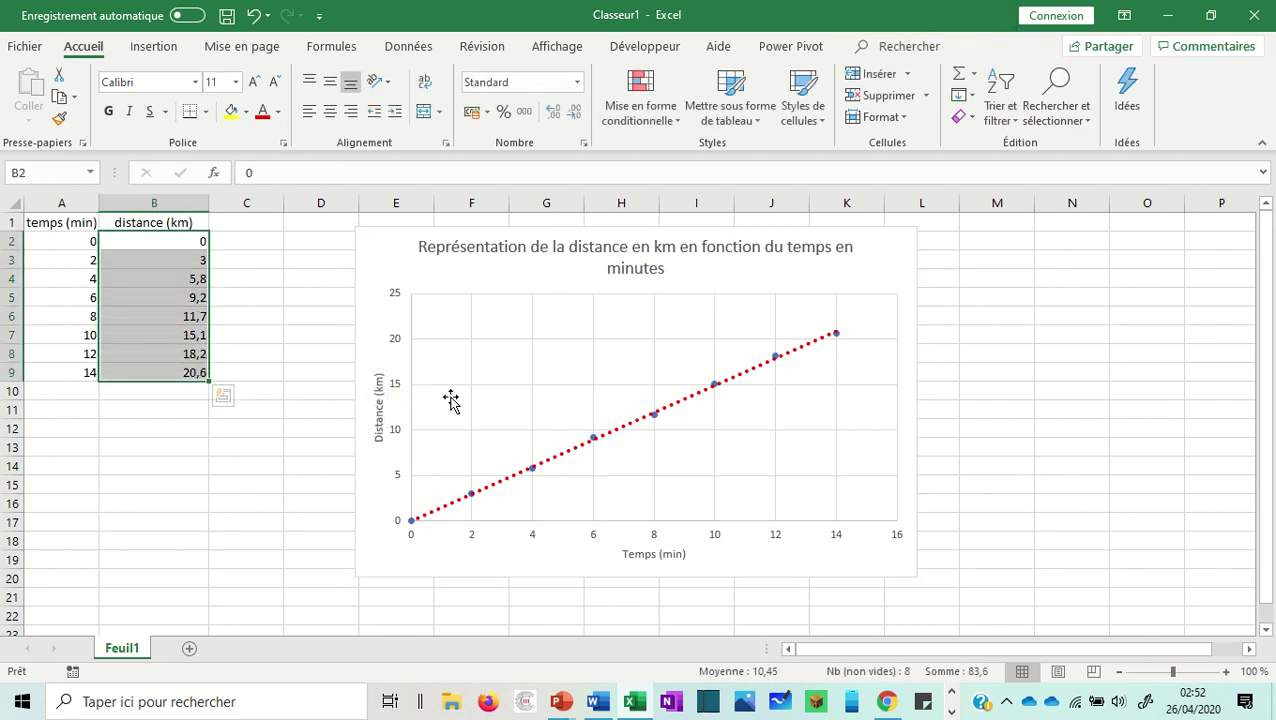
{"action": "left_click", "coordinate": [472, 345]}
{"action": "left_click", "coordinate": [392, 262]}
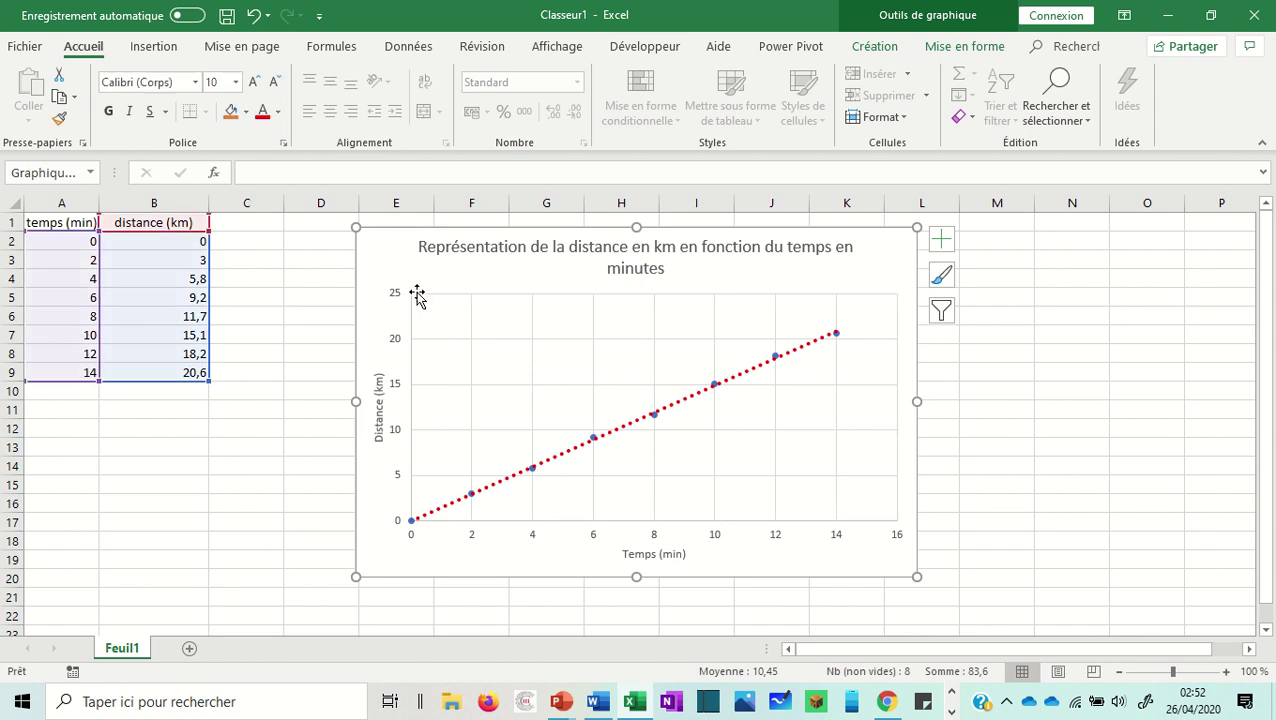
{"action": "left_click", "coordinate": [398, 340]}
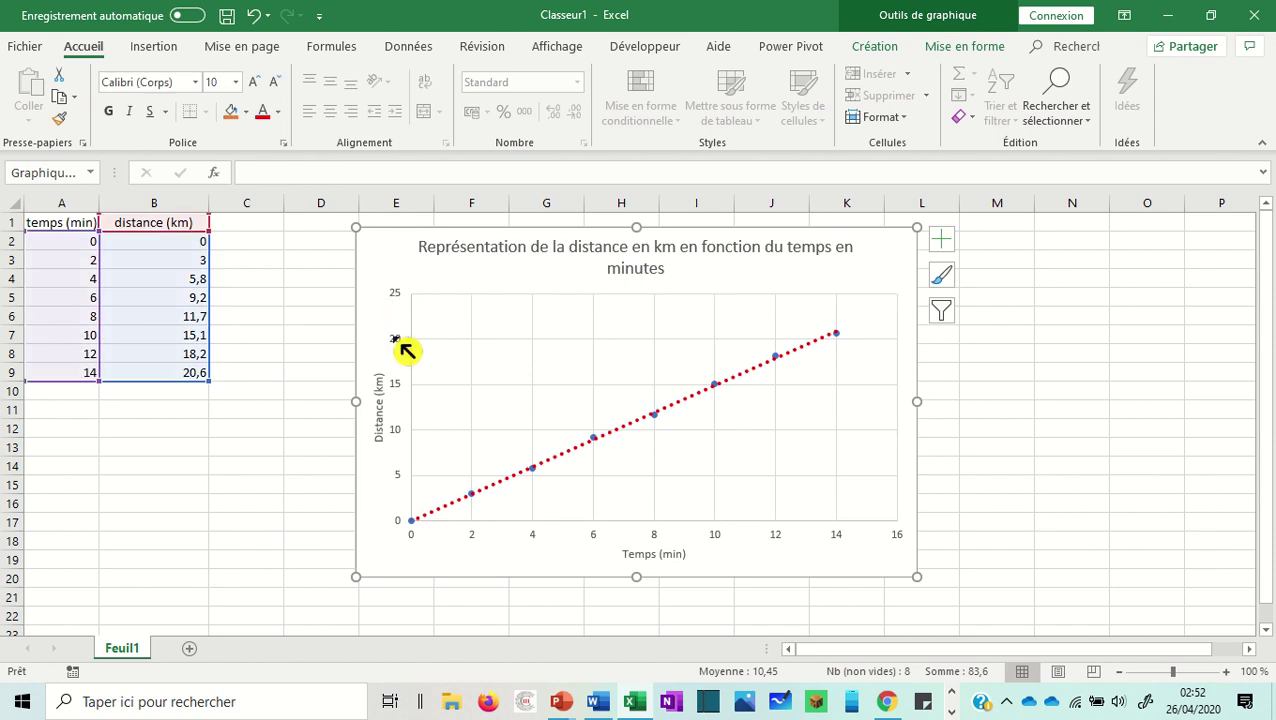
{"action": "left_click", "coordinate": [396, 297]}
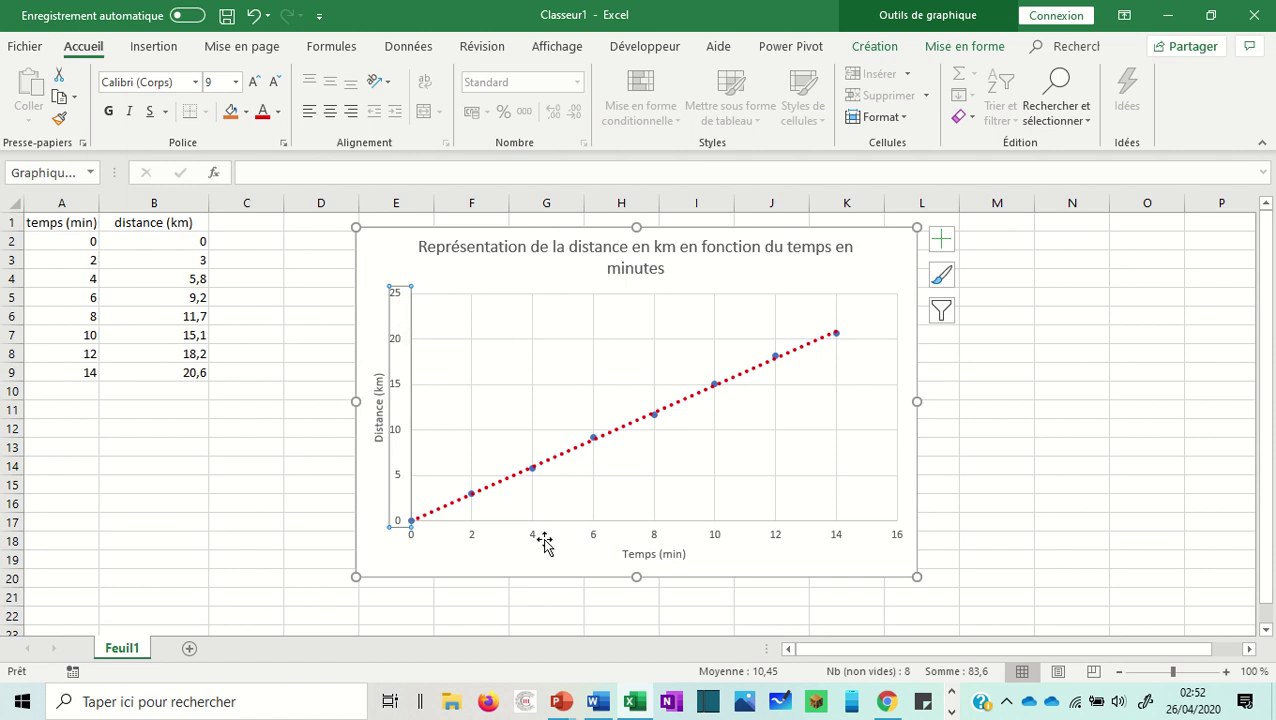
{"action": "left_click", "coordinate": [541, 540]}
{"action": "left_click", "coordinate": [541, 540]}
Set the vertical distance axis major unit to 2 so it runs 0 to 22, then close the pane.
{"action": "left_click", "coordinate": [405, 309]}
{"action": "right_click", "coordinate": [402, 302]}
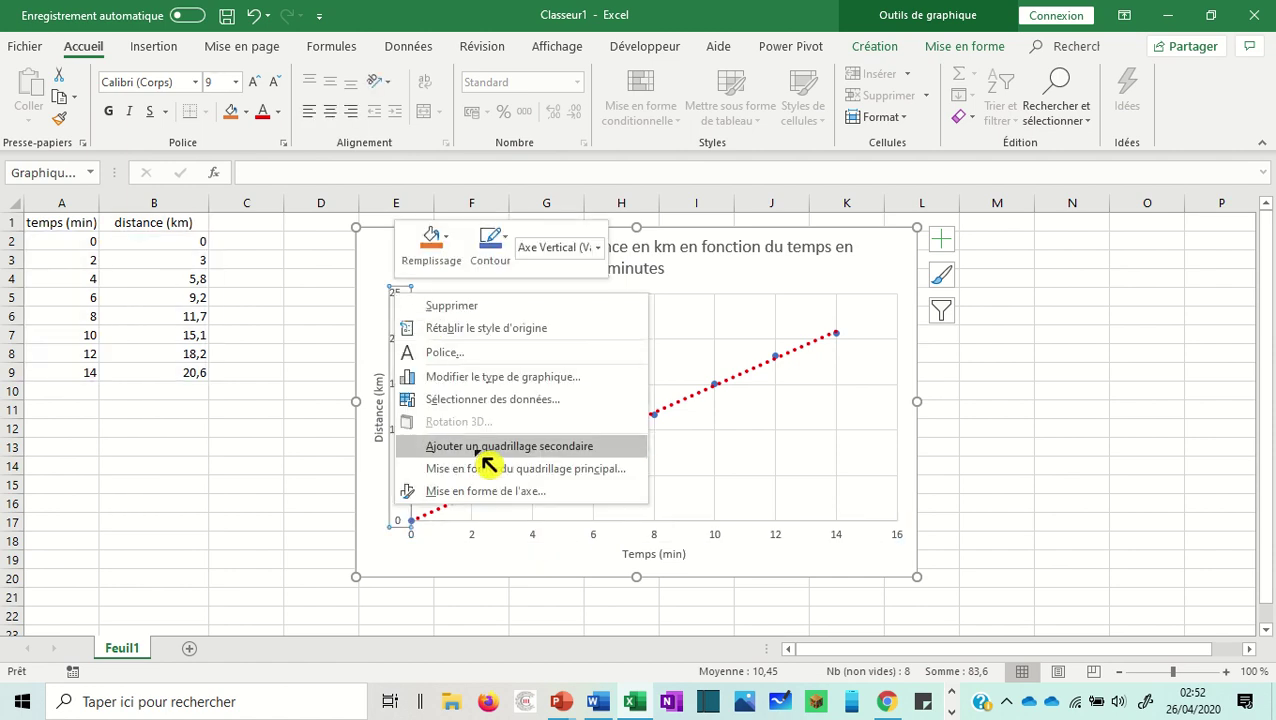
{"action": "left_click", "coordinate": [486, 491]}
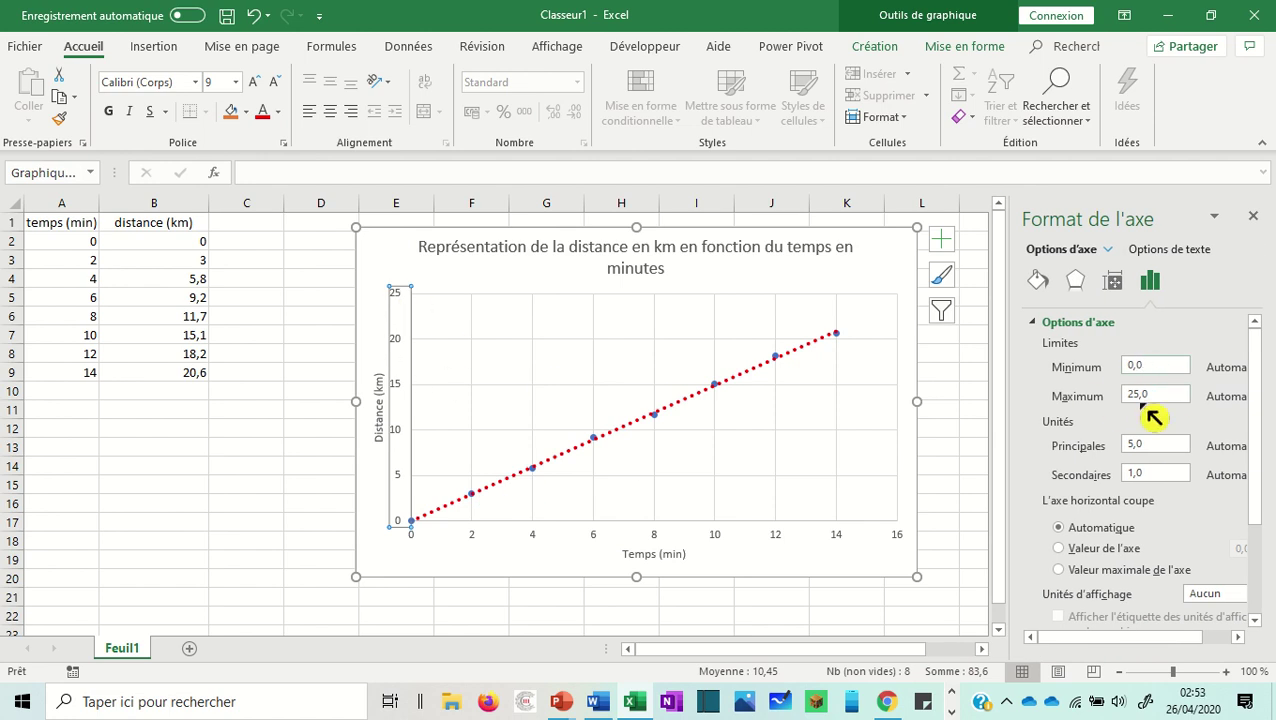
{"action": "left_click", "coordinate": [1155, 446]}
{"action": "type", "text": "2"}
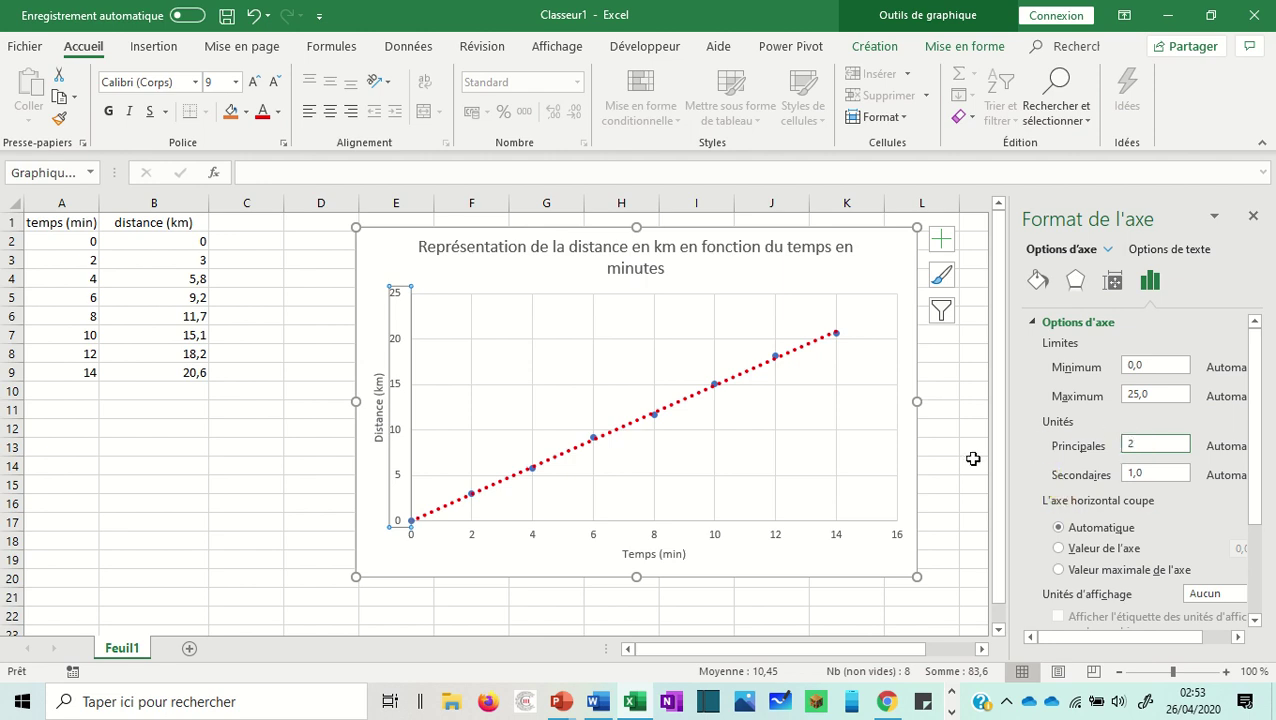
{"action": "left_click", "coordinate": [964, 430]}
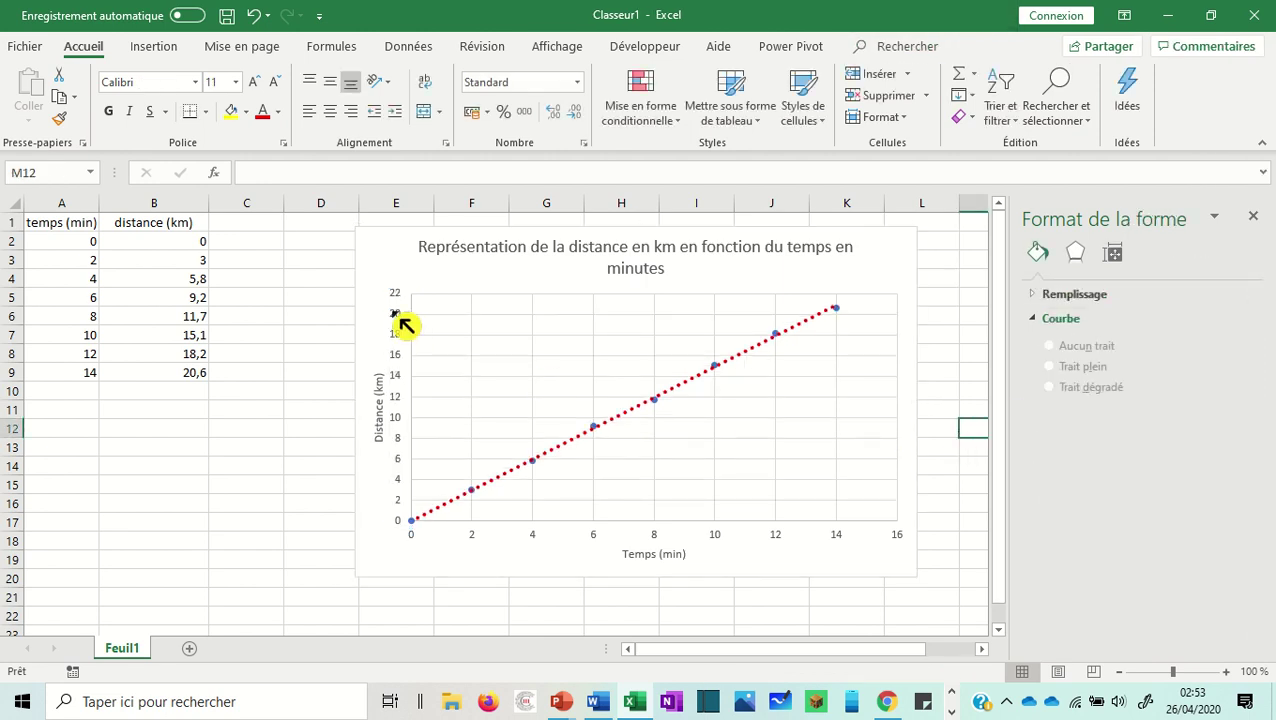
{"action": "left_click", "coordinate": [1254, 216]}
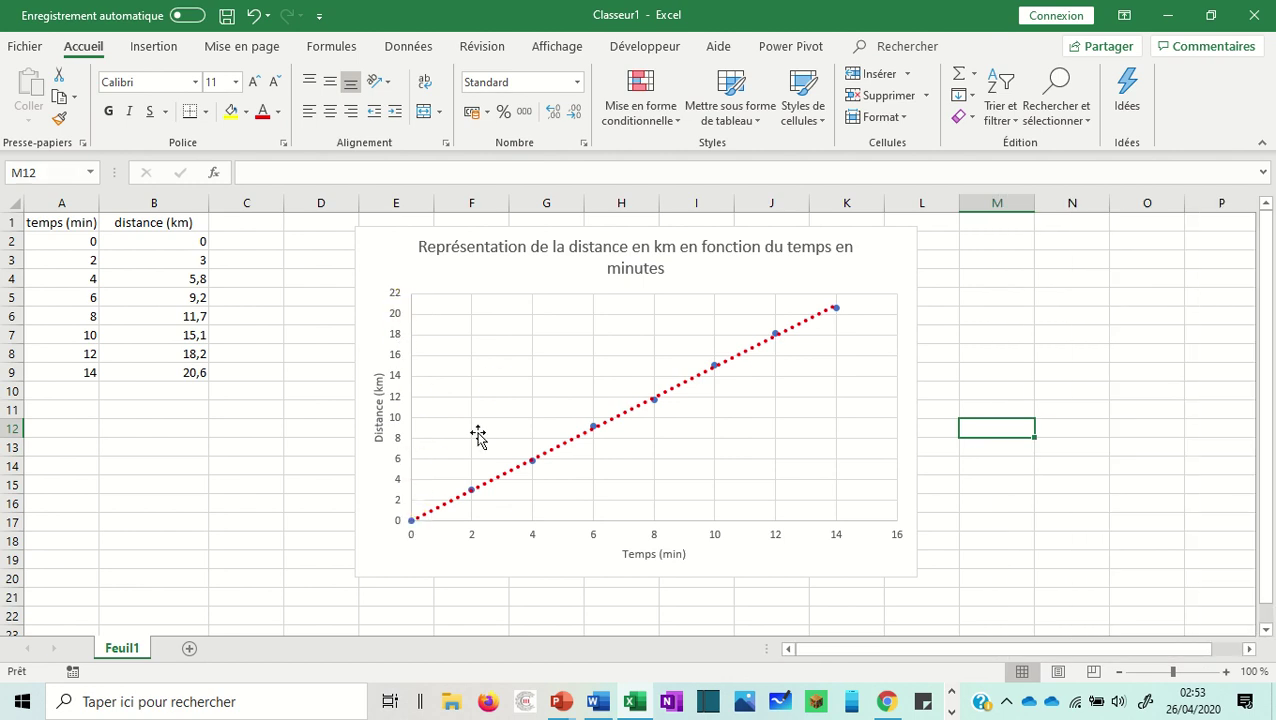
{"action": "left_click", "coordinate": [599, 430]}
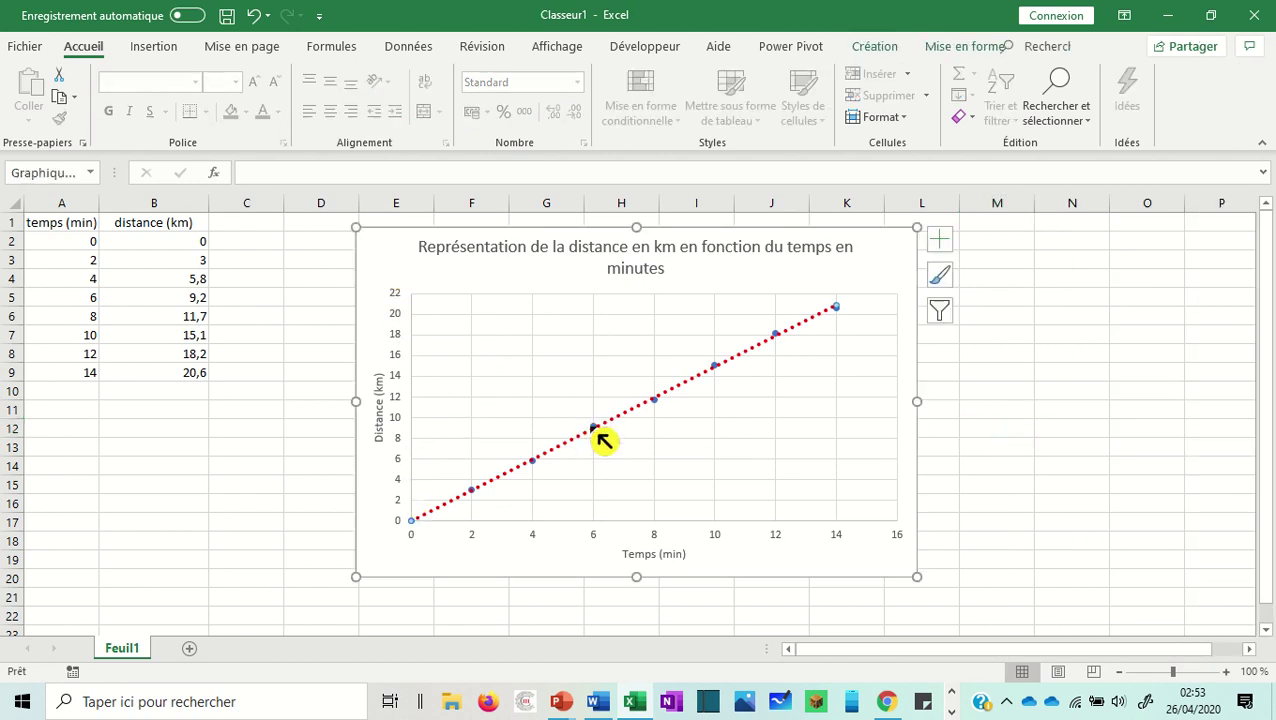
Open the trendline's format settings at its Fill & Line line options.
{"action": "right_click", "coordinate": [836, 311]}
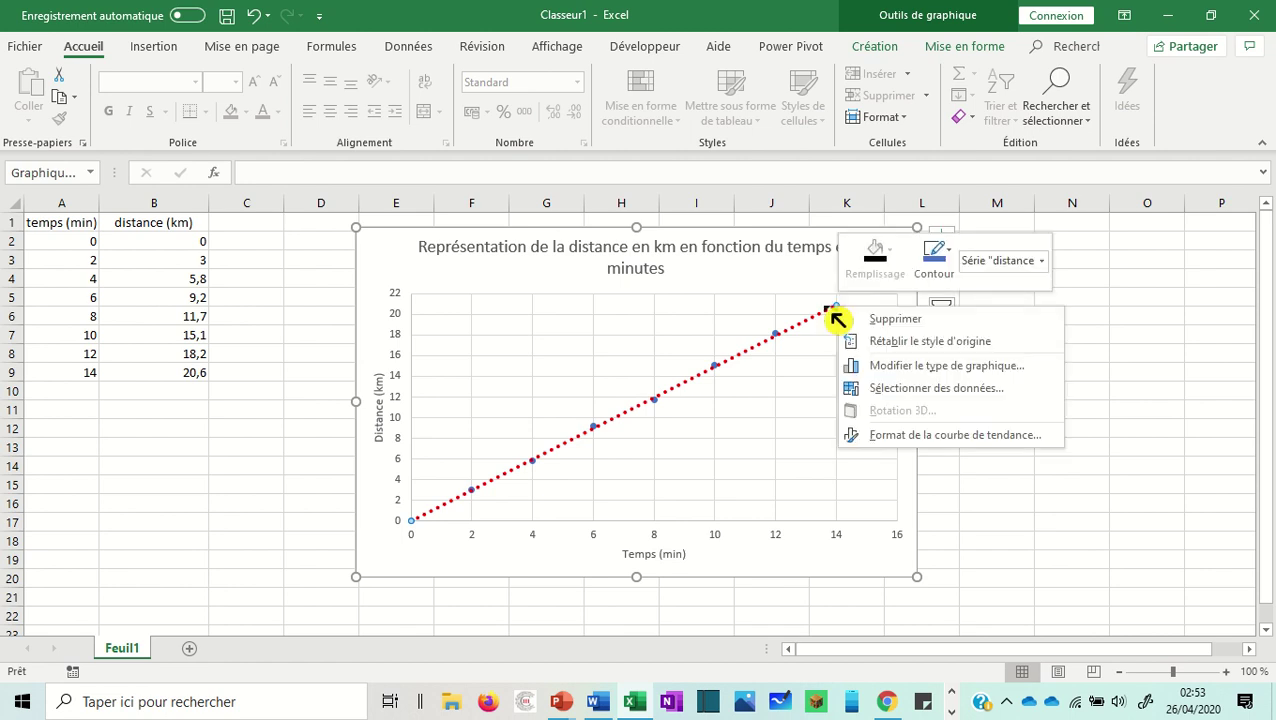
{"action": "left_click", "coordinate": [900, 434]}
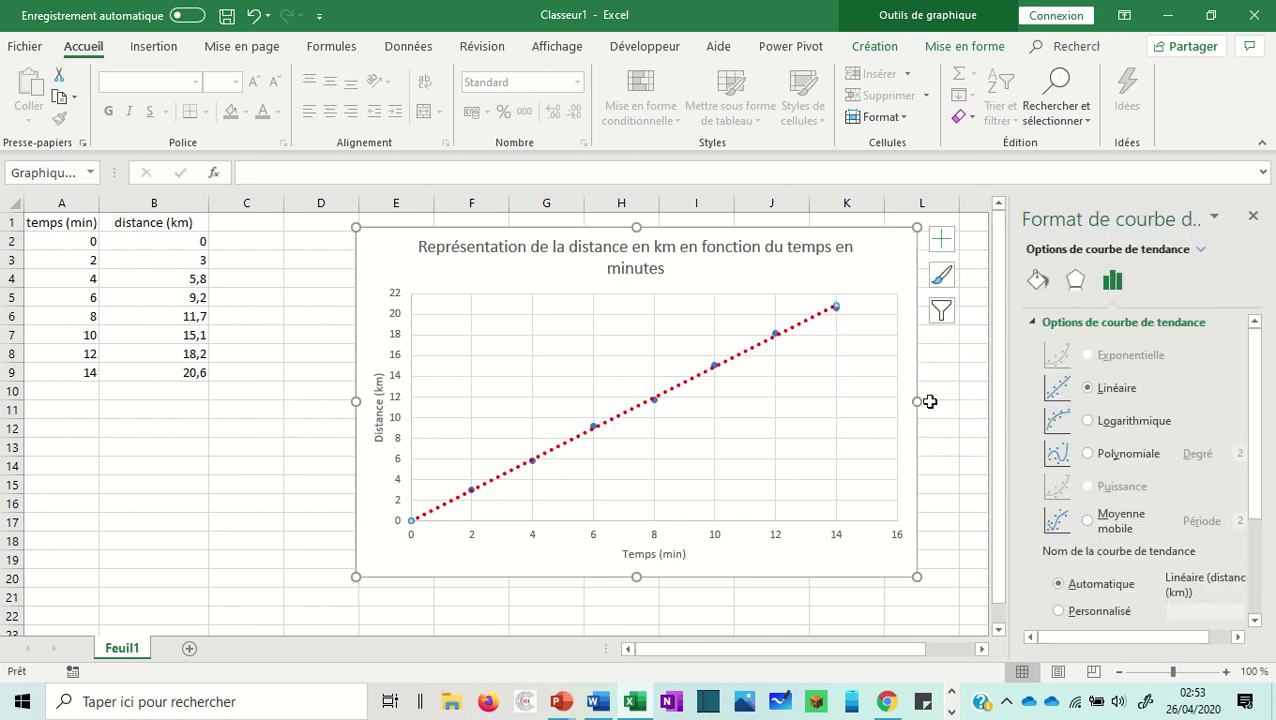
{"action": "left_click", "coordinate": [1080, 287]}
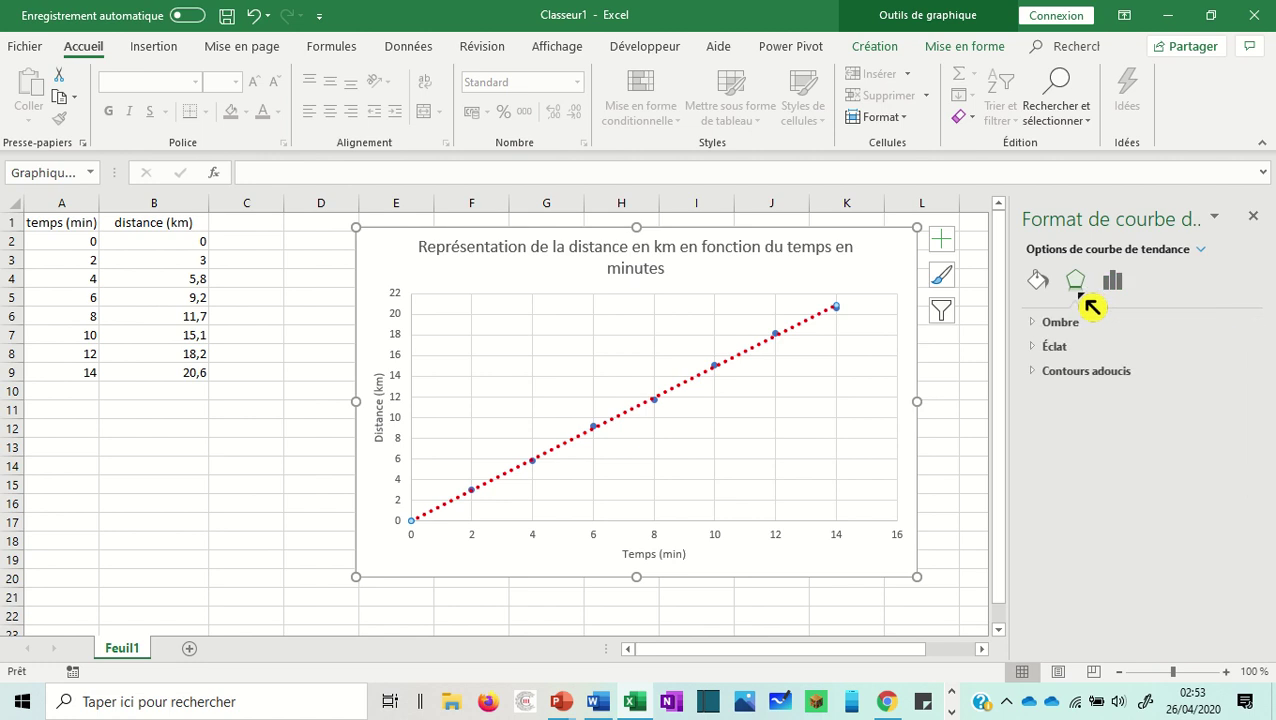
{"action": "left_click", "coordinate": [1039, 283]}
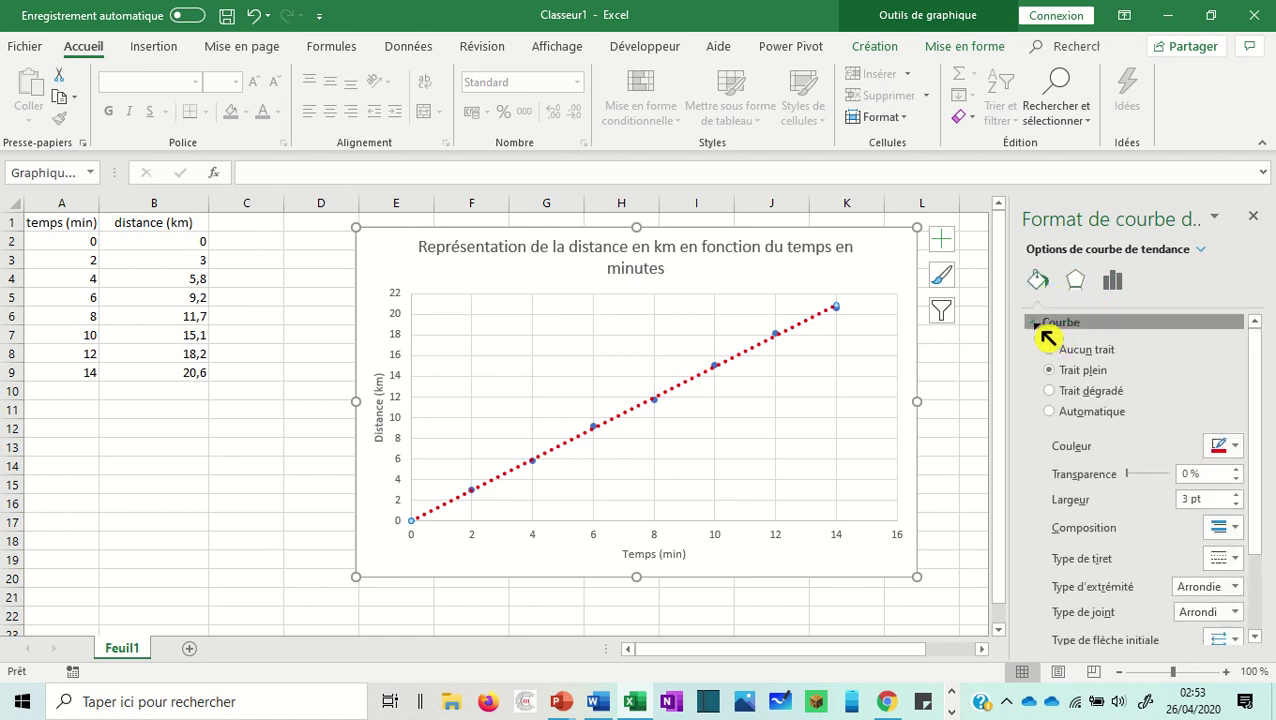
{"action": "left_click", "coordinate": [1052, 323]}
{"action": "left_click", "coordinate": [1046, 323]}
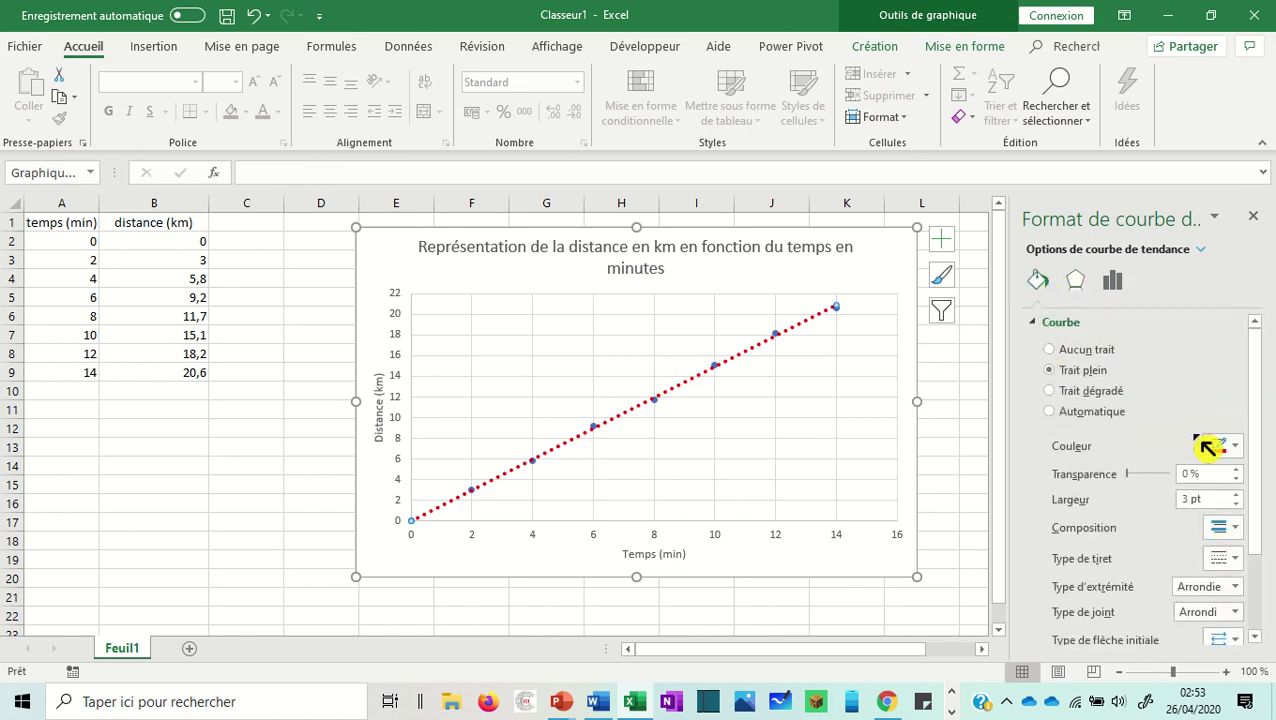
{"action": "left_click_drag", "start_coordinate": [1262, 421], "coordinate": [1262, 353]}
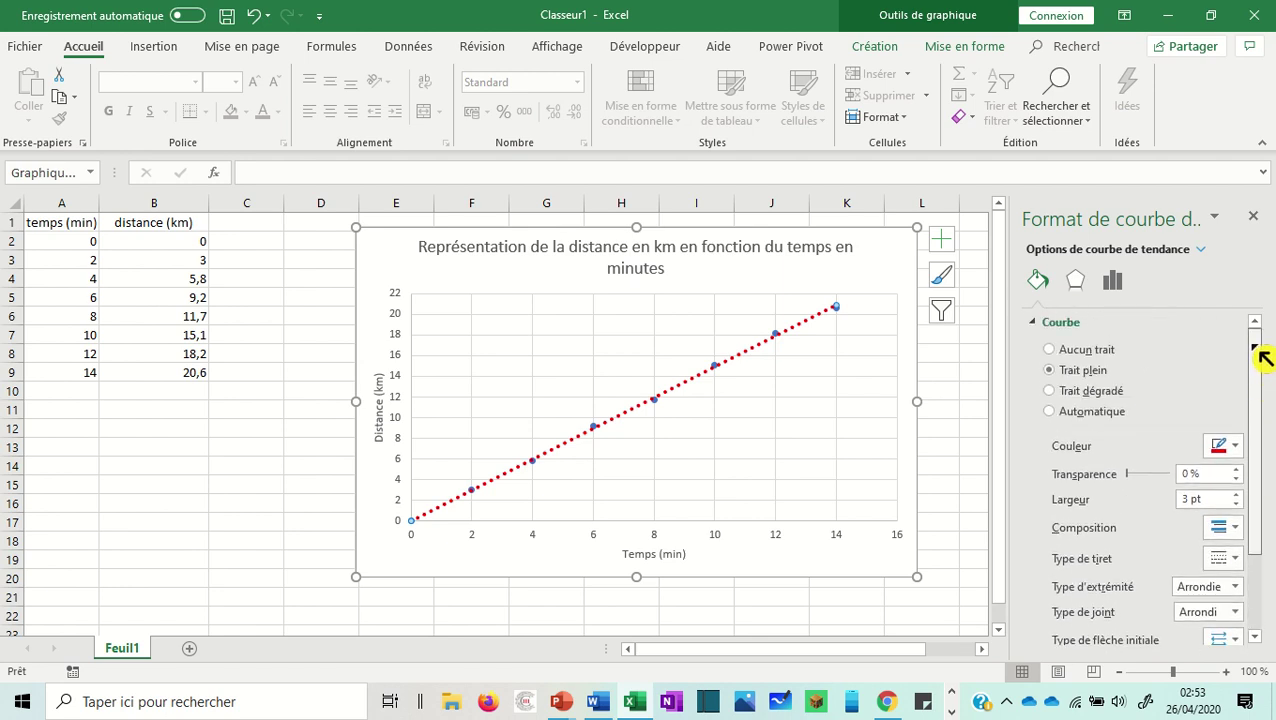
Make the red trendline solid instead of dotted and reduce its width to 1,5 pt.
{"action": "left_click", "coordinate": [1238, 530]}
{"action": "left_click", "coordinate": [1245, 549]}
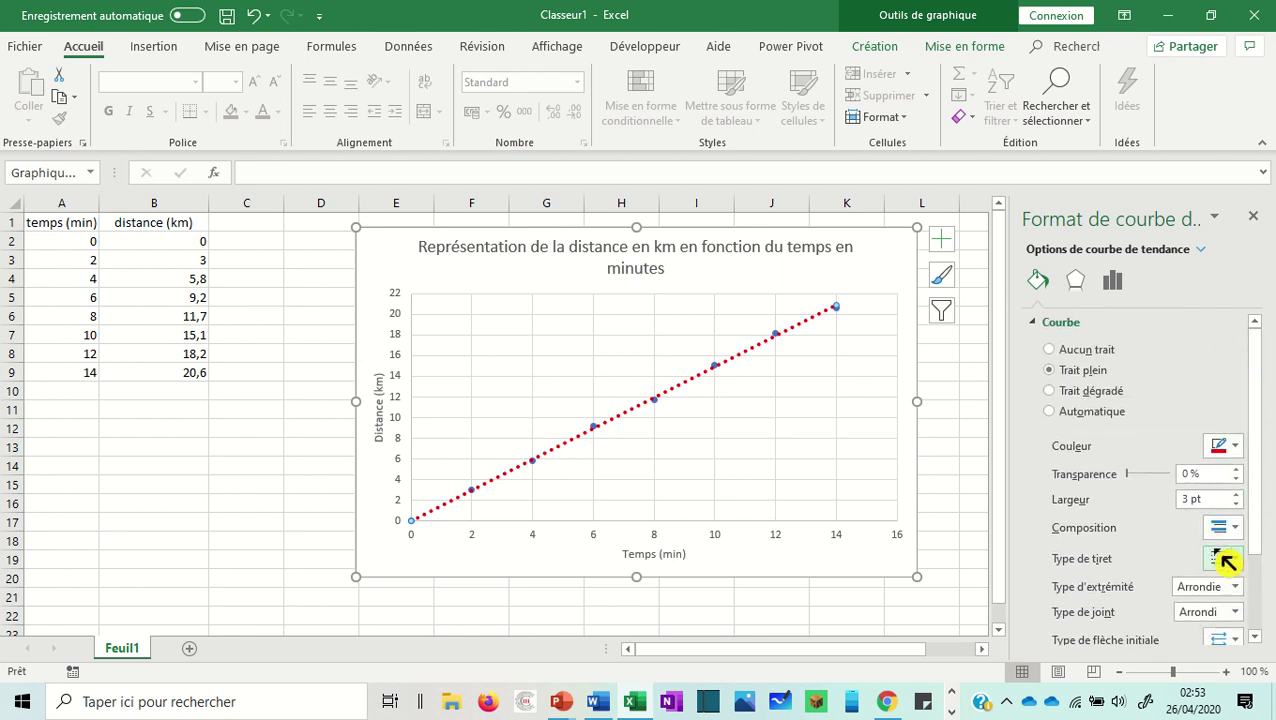
{"action": "left_click", "coordinate": [1248, 563]}
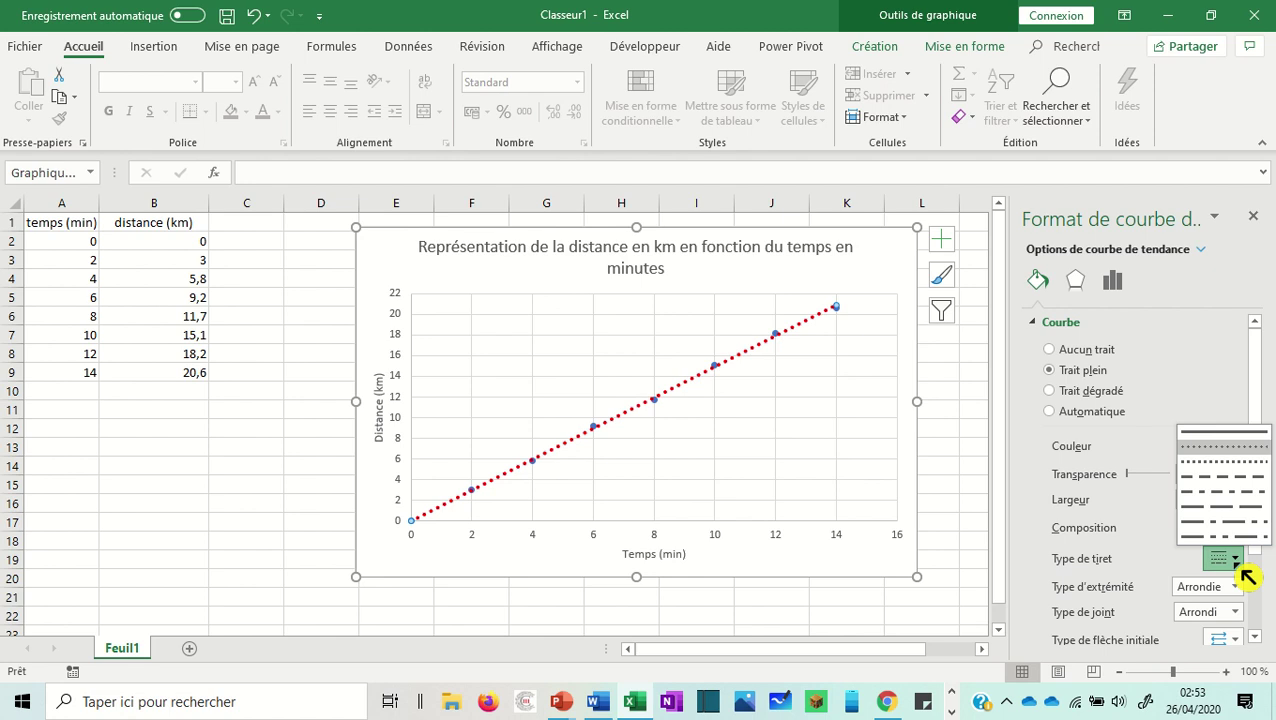
{"action": "left_click", "coordinate": [1230, 446]}
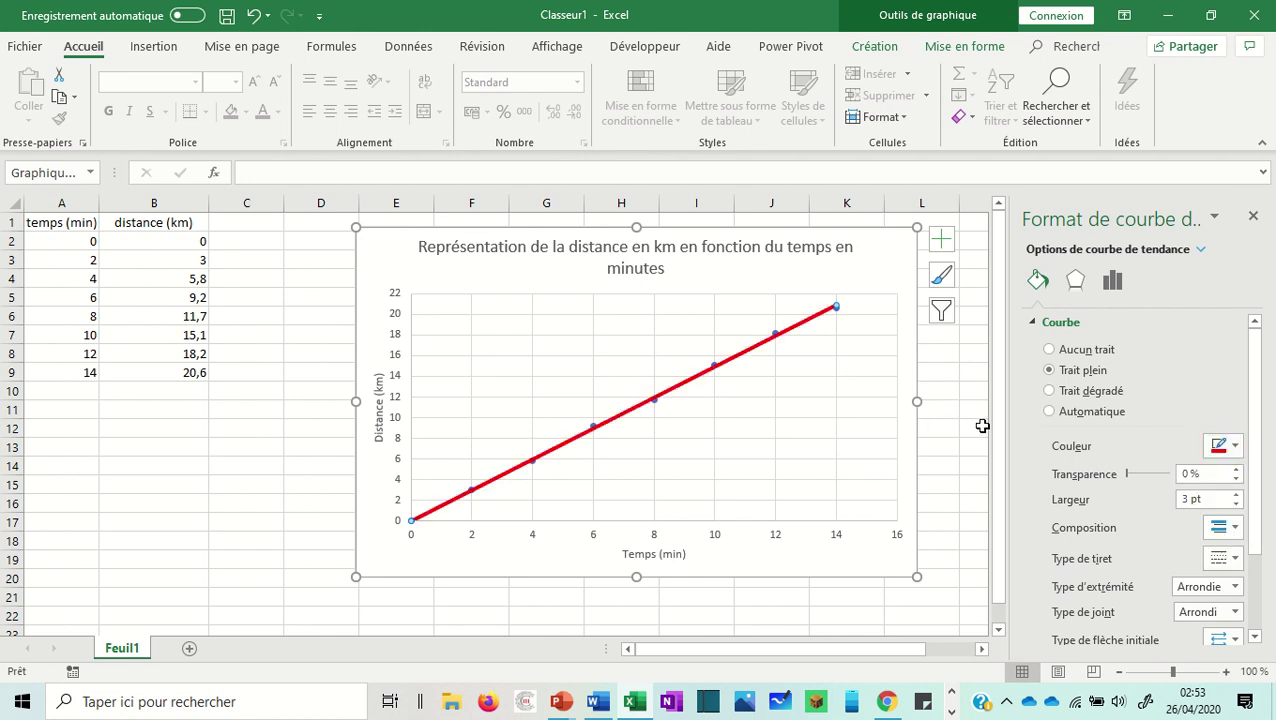
{"action": "left_click", "coordinate": [1237, 504]}
{"action": "left_click", "coordinate": [1237, 504]}
{"action": "left_click", "coordinate": [1237, 504]}
{"action": "left_click", "coordinate": [1237, 504]}
{"action": "left_click", "coordinate": [1237, 504]}
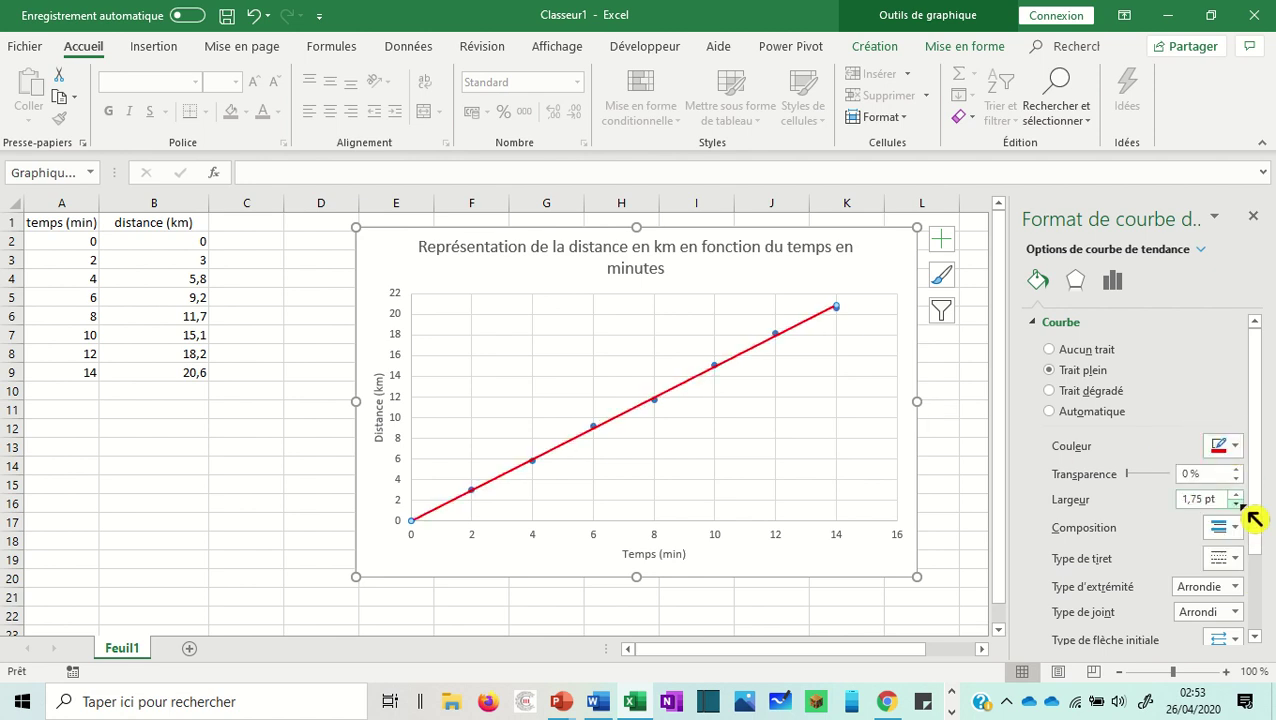
{"action": "left_click", "coordinate": [945, 412]}
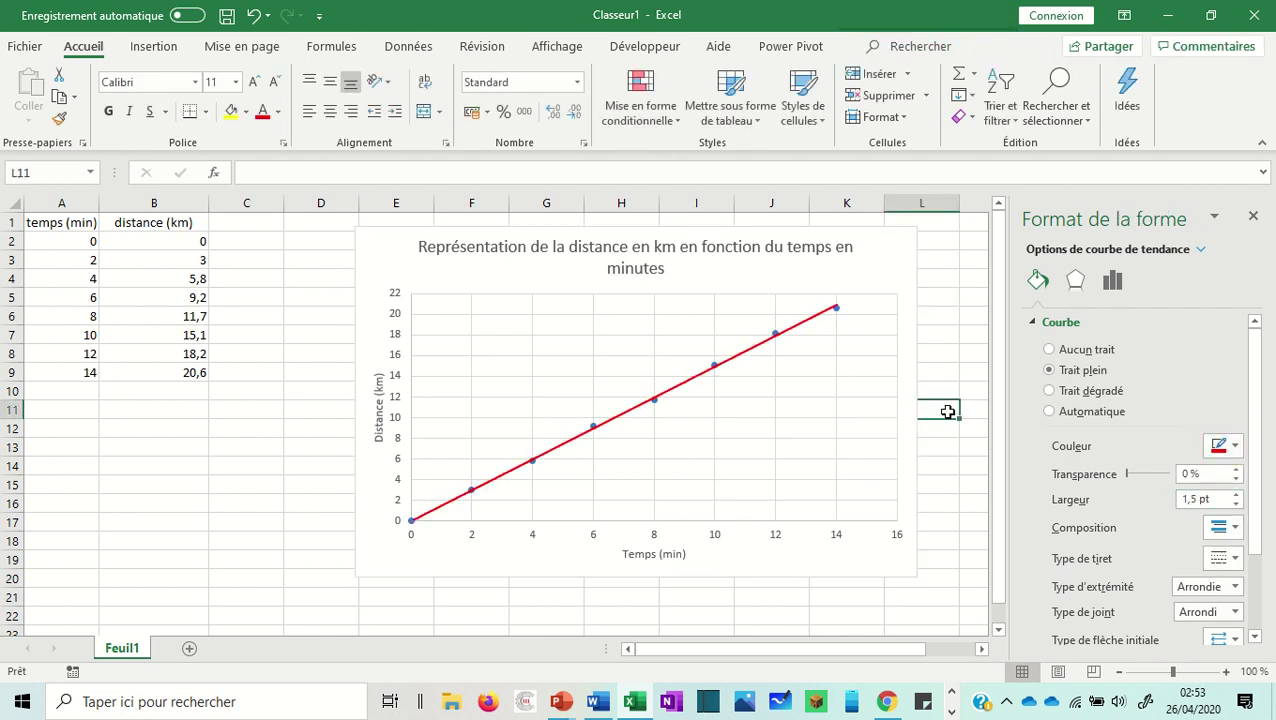
Make the distance series markers built-in X crosses of size 9.
{"action": "left_click", "coordinate": [777, 335]}
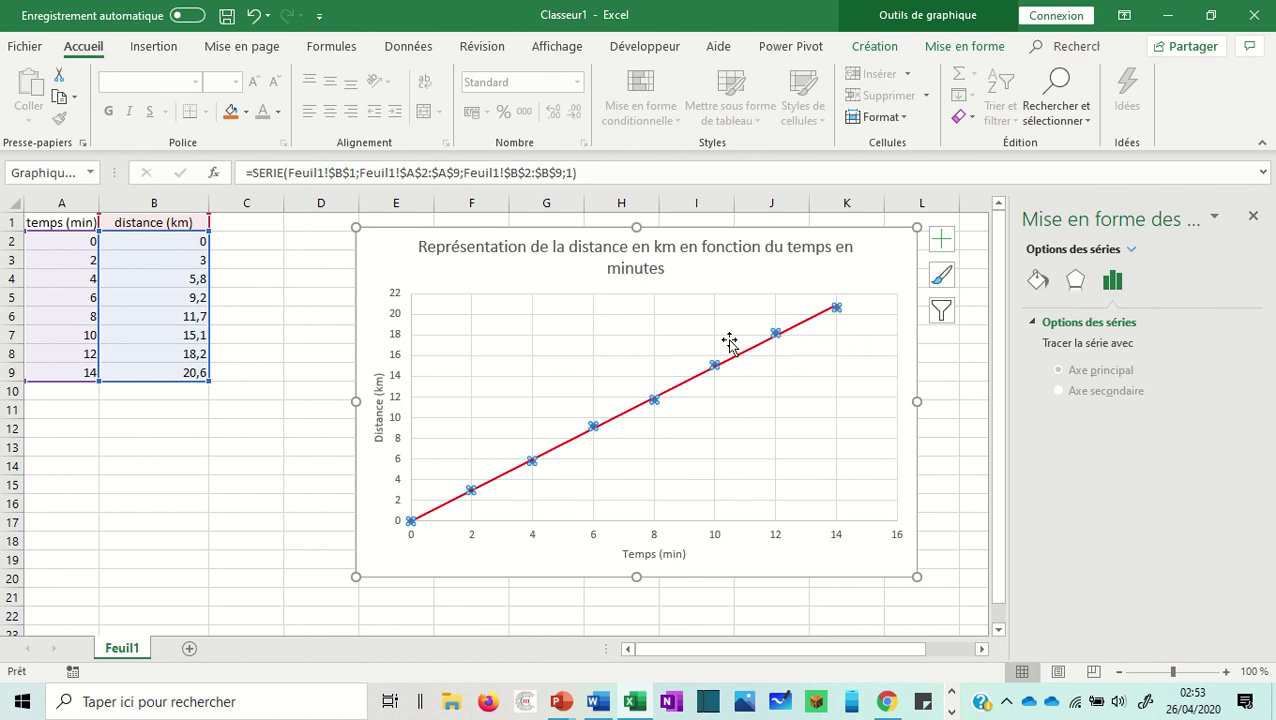
{"action": "left_click", "coordinate": [1043, 287]}
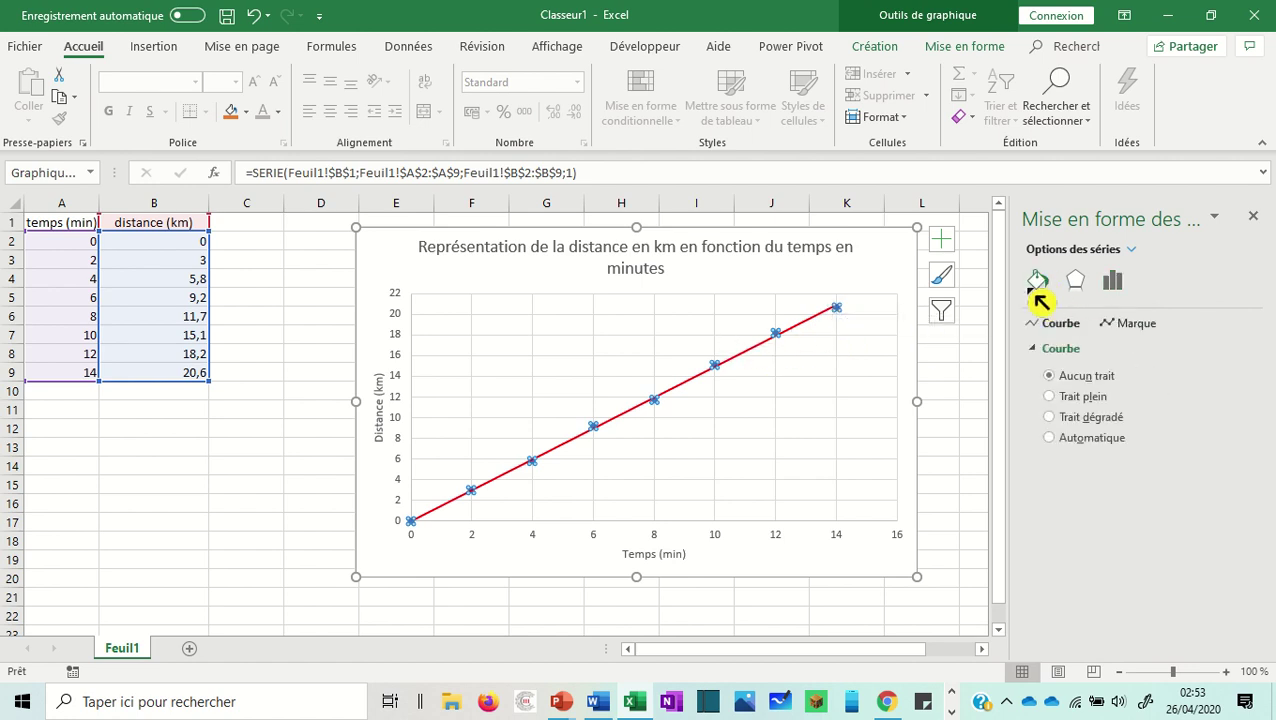
{"action": "left_click", "coordinate": [1140, 330]}
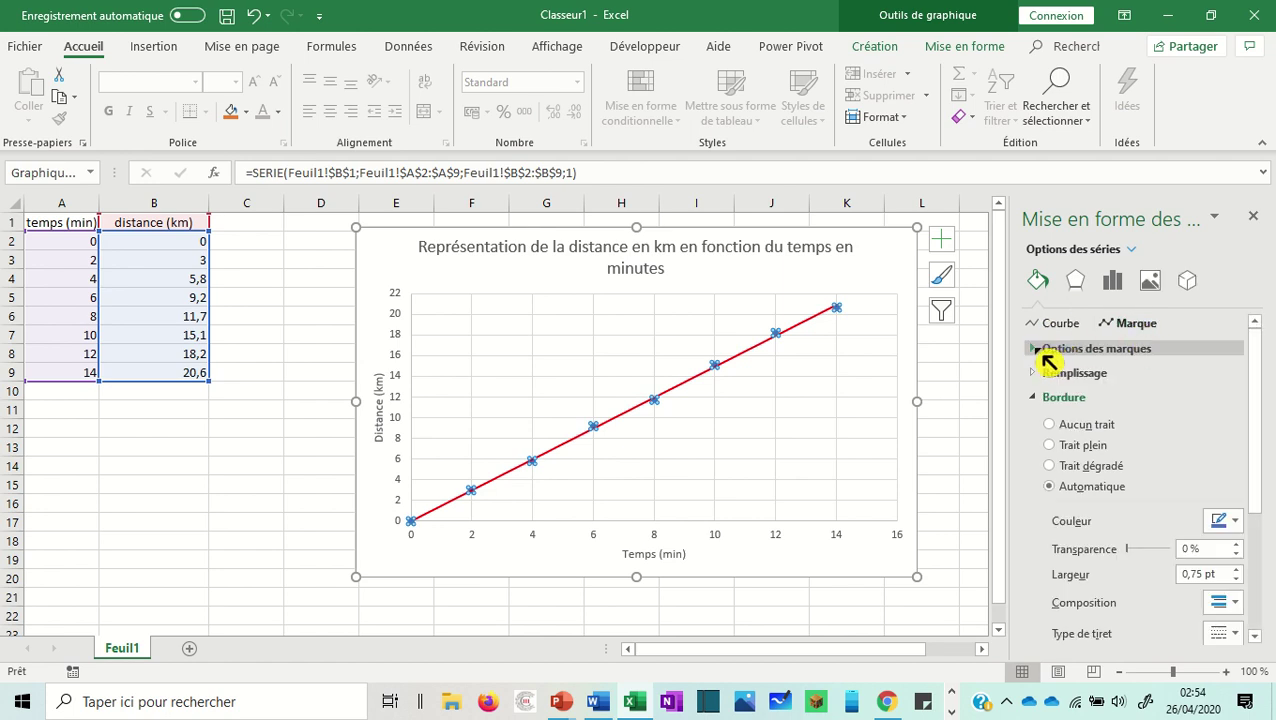
{"action": "left_click", "coordinate": [1040, 350]}
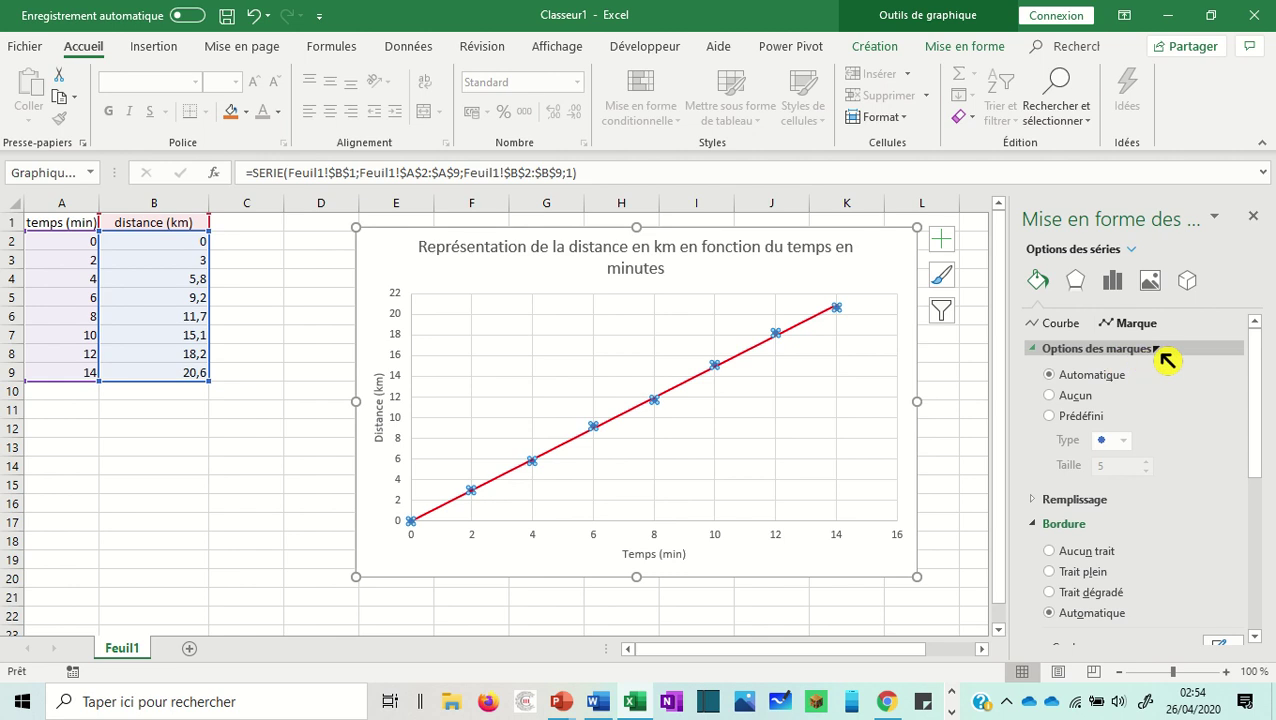
{"action": "left_click", "coordinate": [1050, 417]}
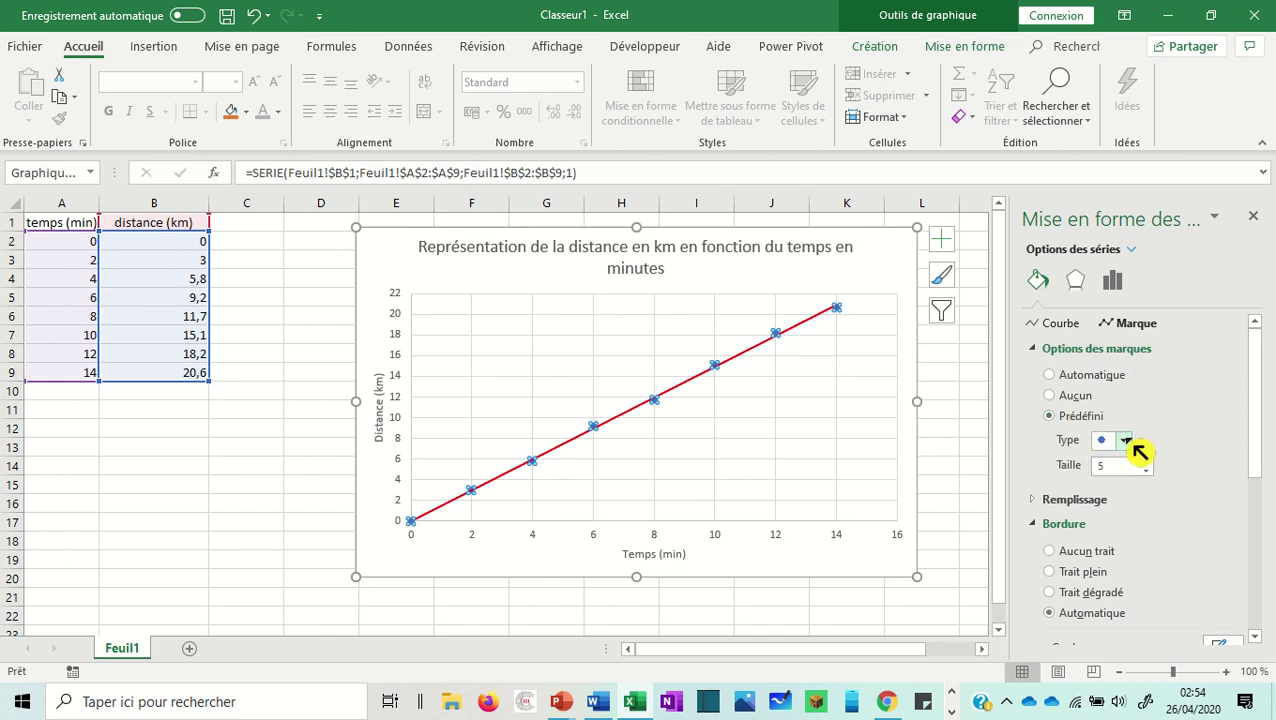
{"action": "left_click", "coordinate": [1124, 440]}
{"action": "left_click", "coordinate": [1108, 516]}
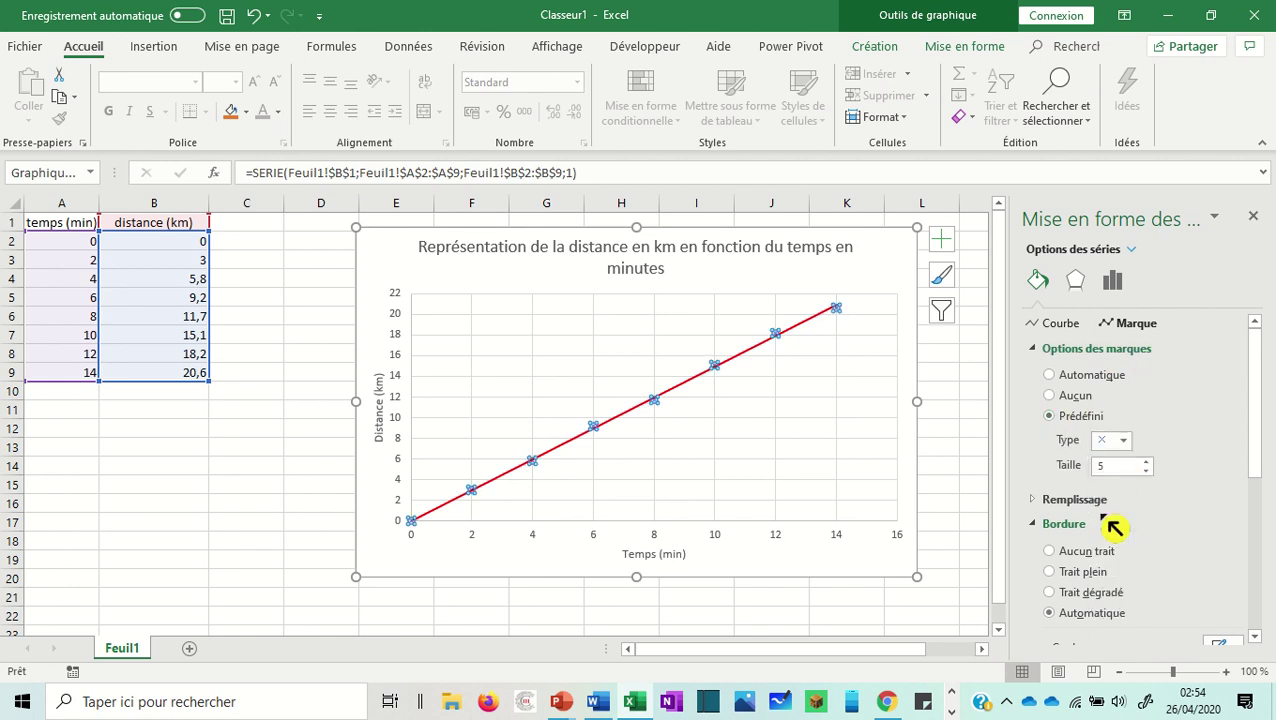
{"action": "left_click", "coordinate": [1148, 462]}
{"action": "left_click", "coordinate": [1148, 462]}
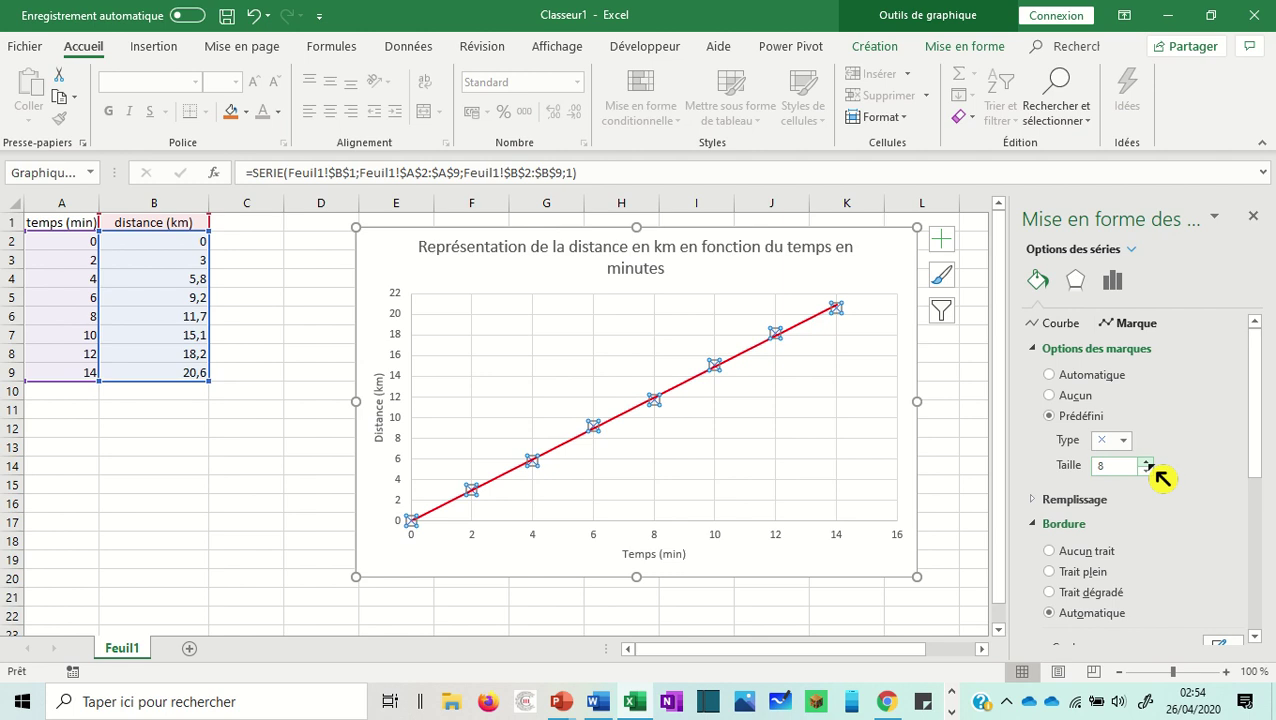
{"action": "left_click", "coordinate": [1148, 462]}
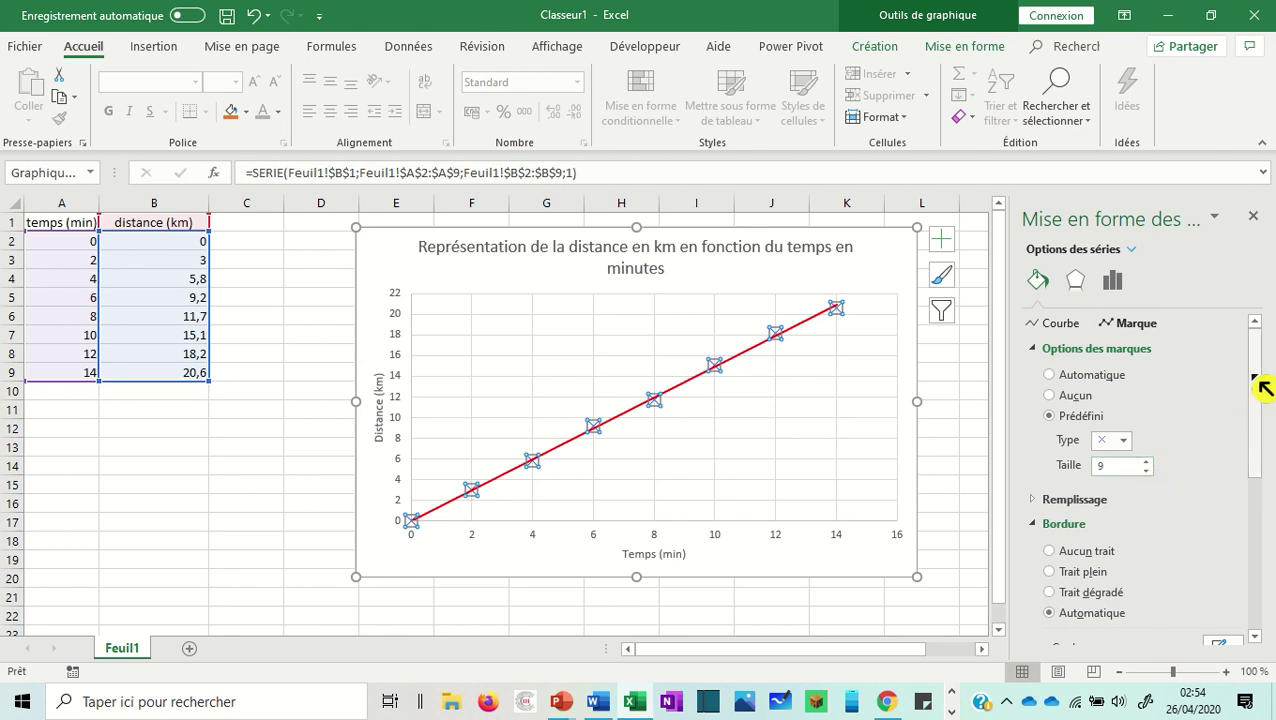
Give the marker borders a solid green 1,5 pt line and close the pane.
{"action": "left_click_drag", "start_coordinate": [1257, 403], "coordinate": [1249, 470]}
{"action": "left_click", "coordinate": [1238, 456]}
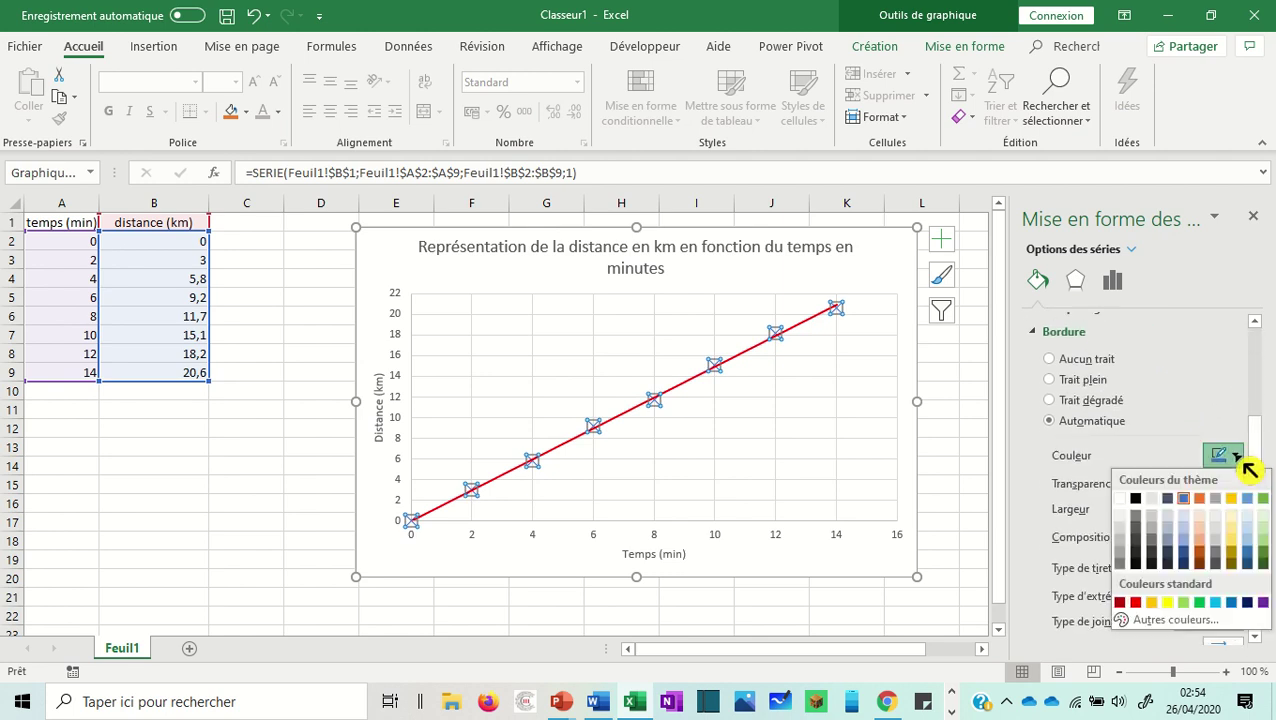
{"action": "left_click", "coordinate": [1202, 606]}
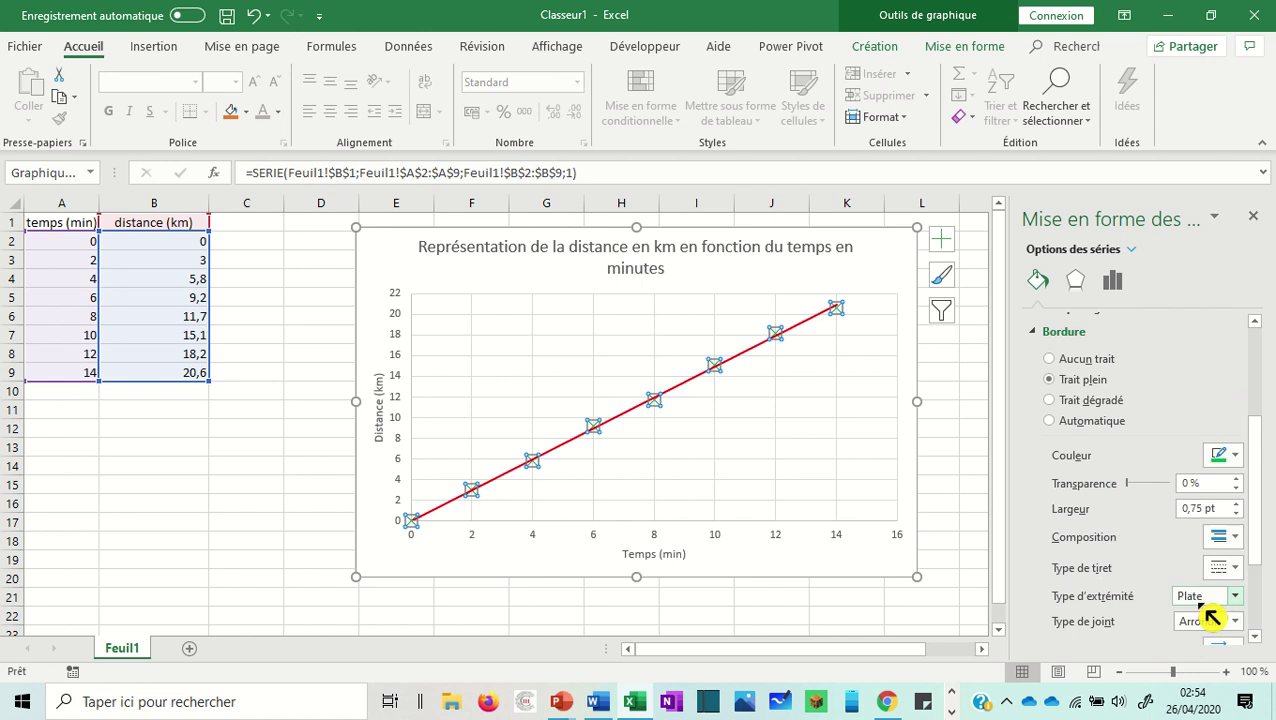
{"action": "left_click", "coordinate": [1238, 504]}
{"action": "left_click", "coordinate": [1238, 504]}
{"action": "left_click", "coordinate": [1238, 504]}
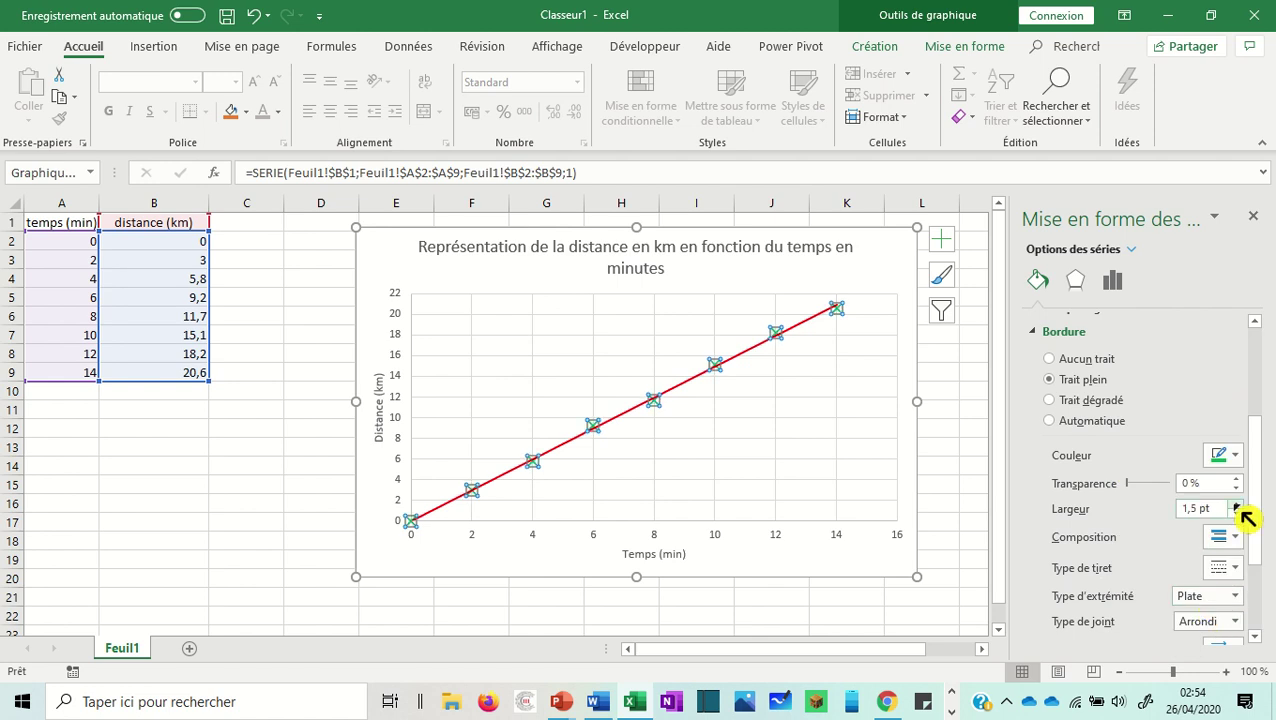
{"action": "left_click", "coordinate": [1253, 216]}
{"action": "left_click", "coordinate": [997, 372]}
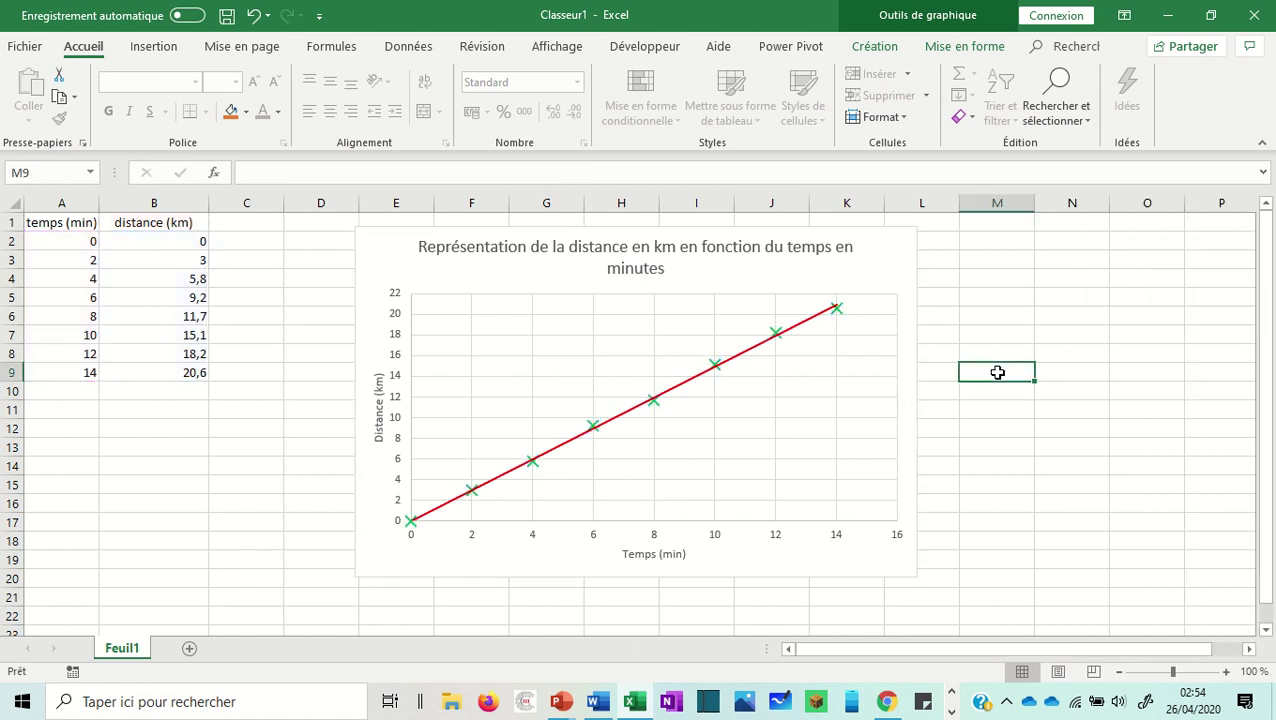
{"action": "left_click", "coordinate": [792, 406]}
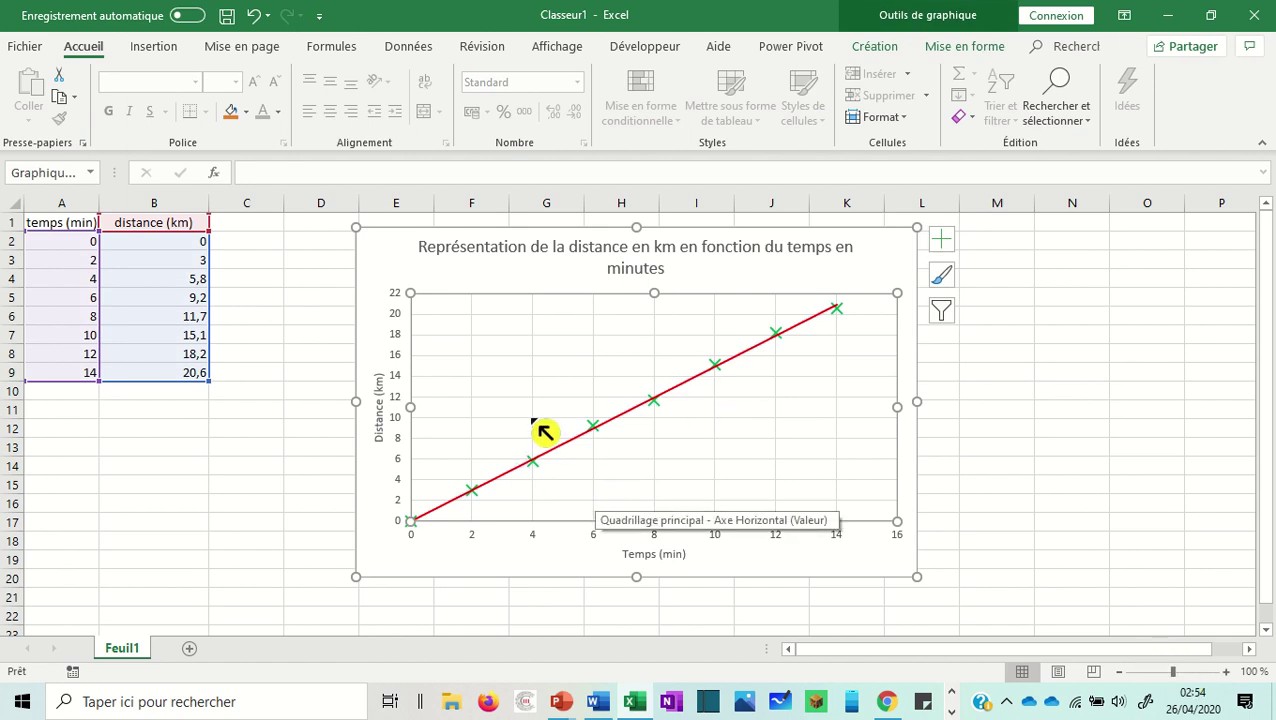
{"action": "left_click", "coordinate": [846, 235]}
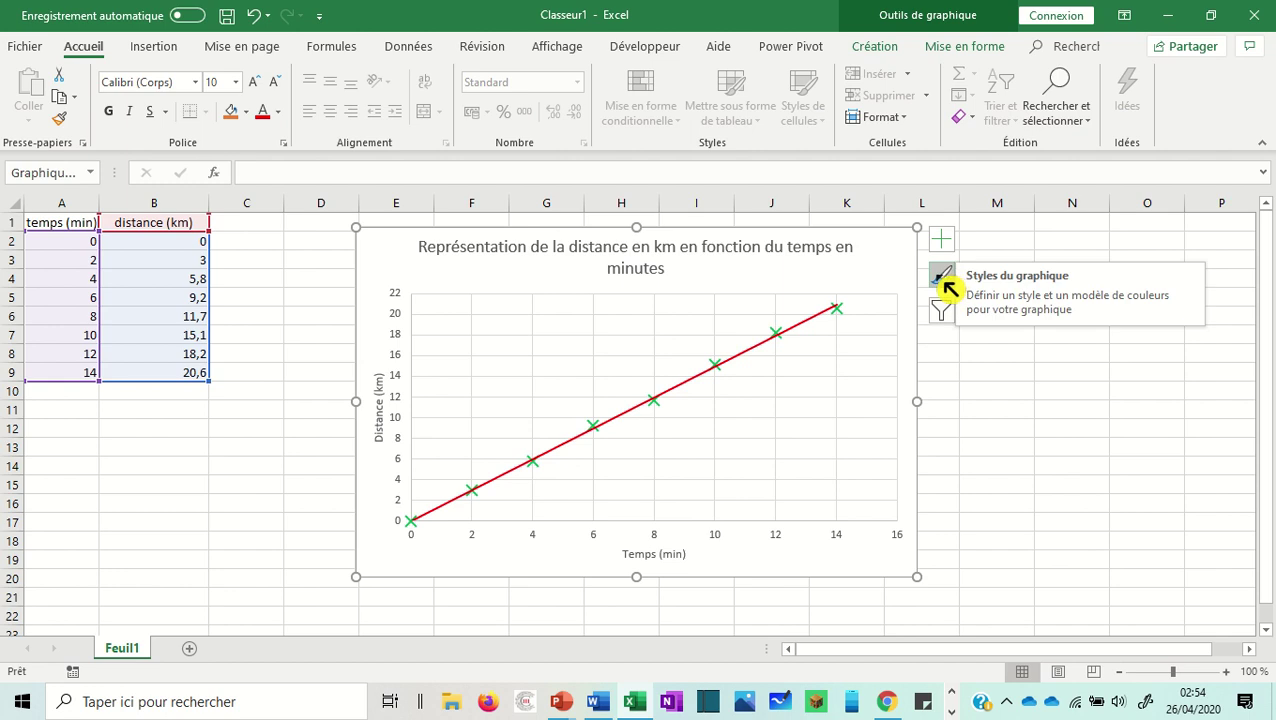
Apply chart Style 10 from the Chart Styles gallery, giving blue circle markers and a blue line.
{"action": "left_click", "coordinate": [943, 282]}
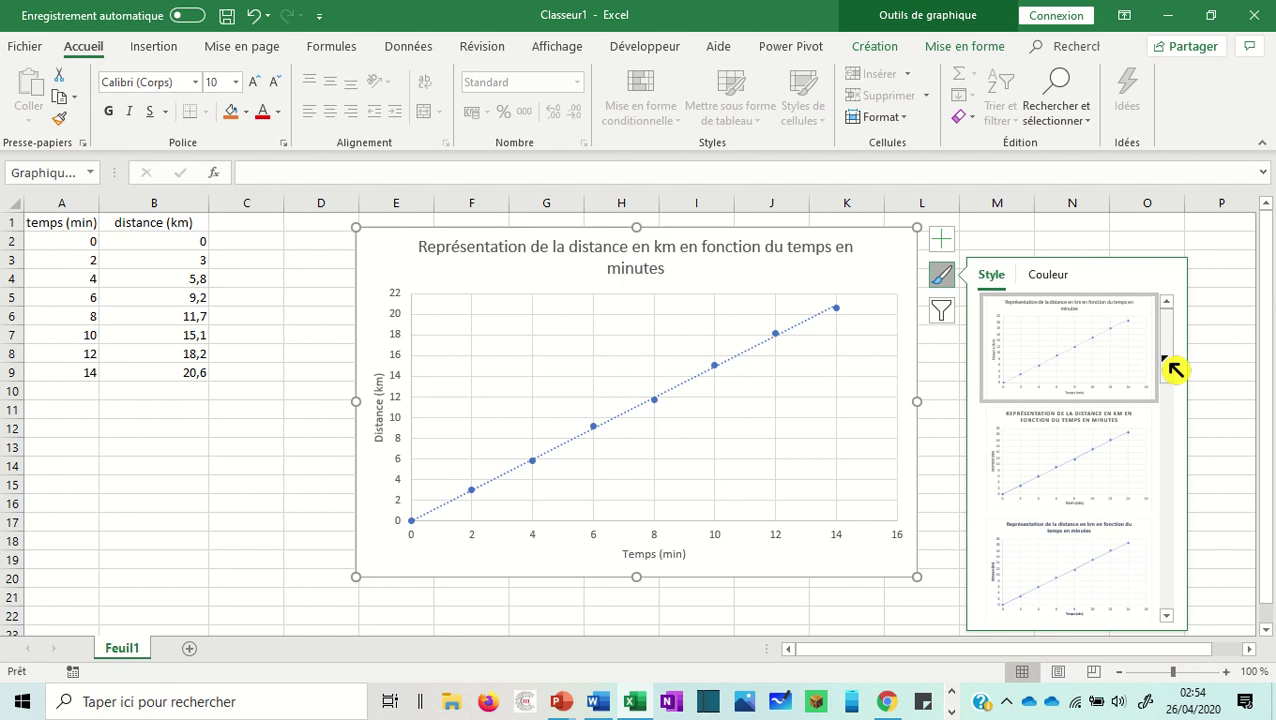
{"action": "left_click_drag", "start_coordinate": [1174, 370], "coordinate": [1182, 435]}
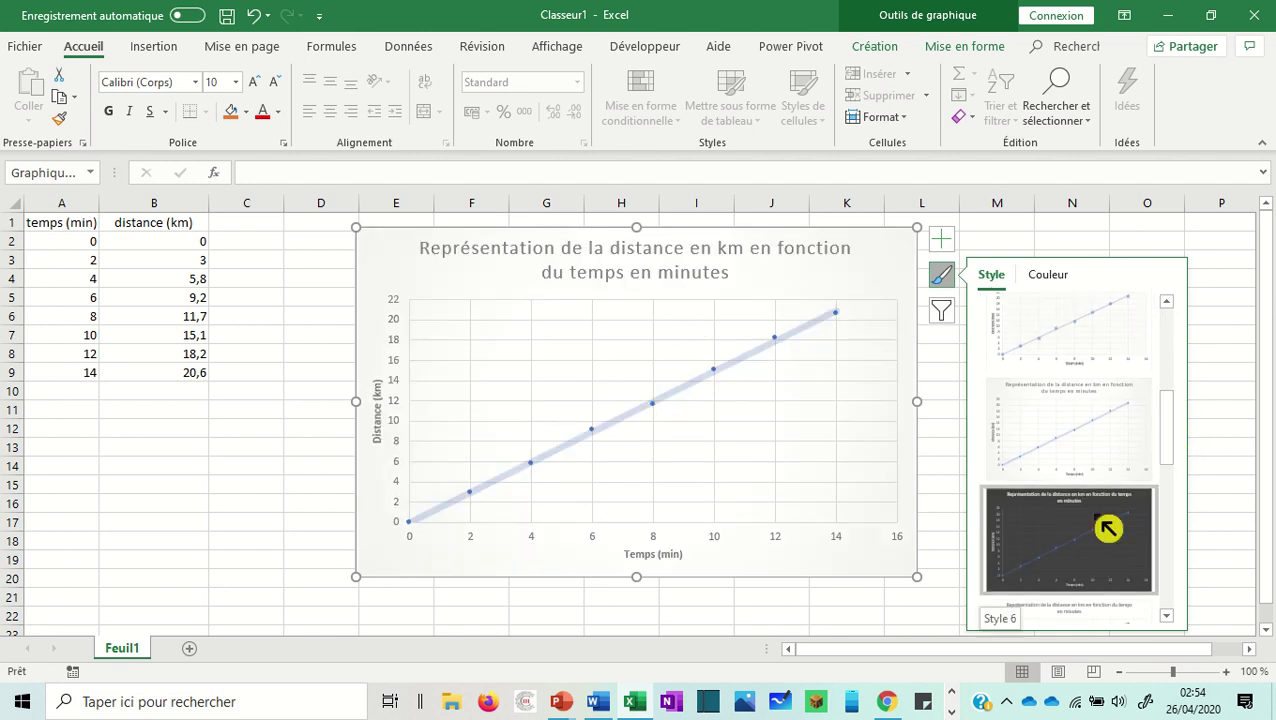
{"action": "left_click_drag", "start_coordinate": [1171, 427], "coordinate": [1171, 484]}
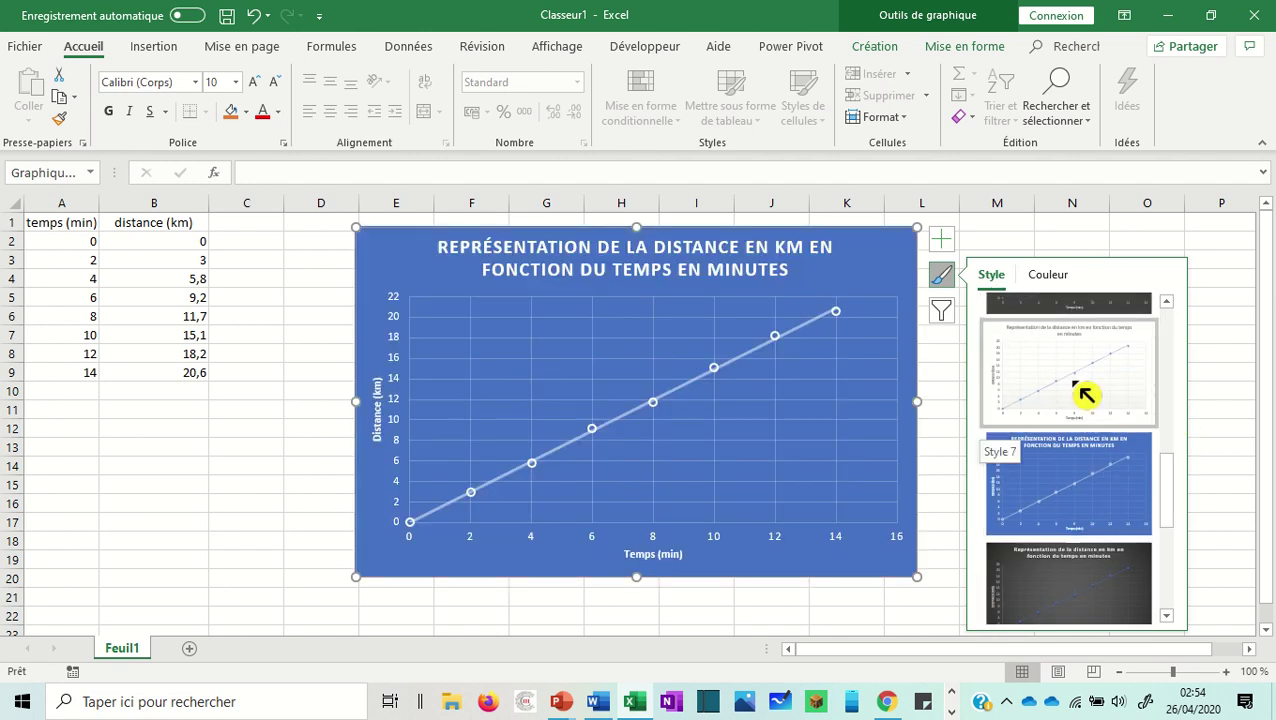
{"action": "scroll", "coordinate": [1168, 488], "scroll_direction": "down", "scroll_amount": 1}
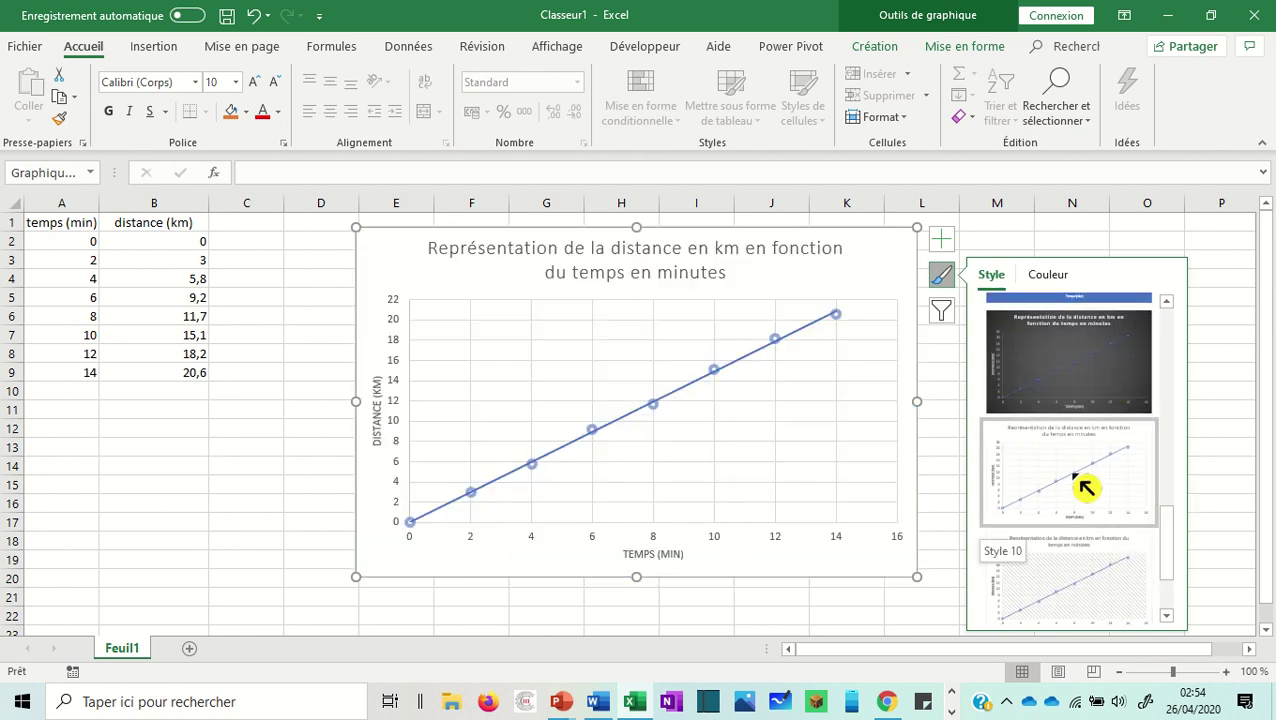
{"action": "scroll", "coordinate": [1168, 550], "scroll_direction": "down", "scroll_amount": 2}
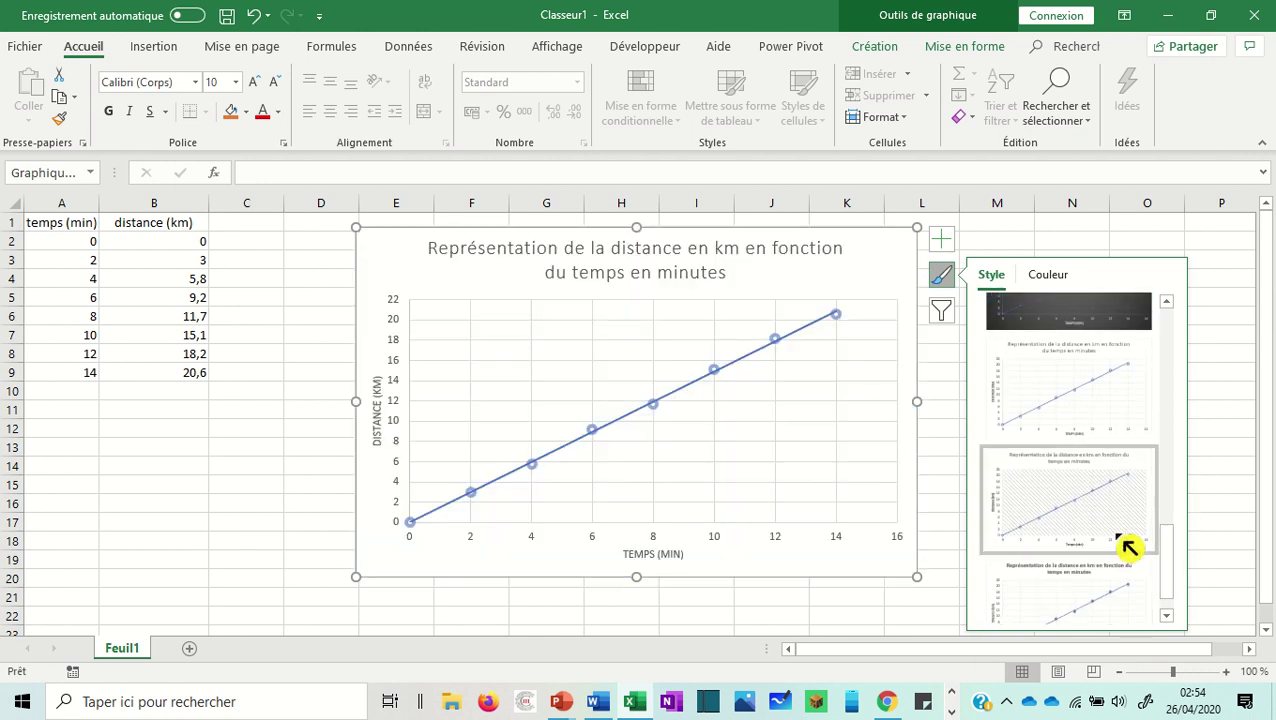
{"action": "left_click", "coordinate": [1085, 410]}
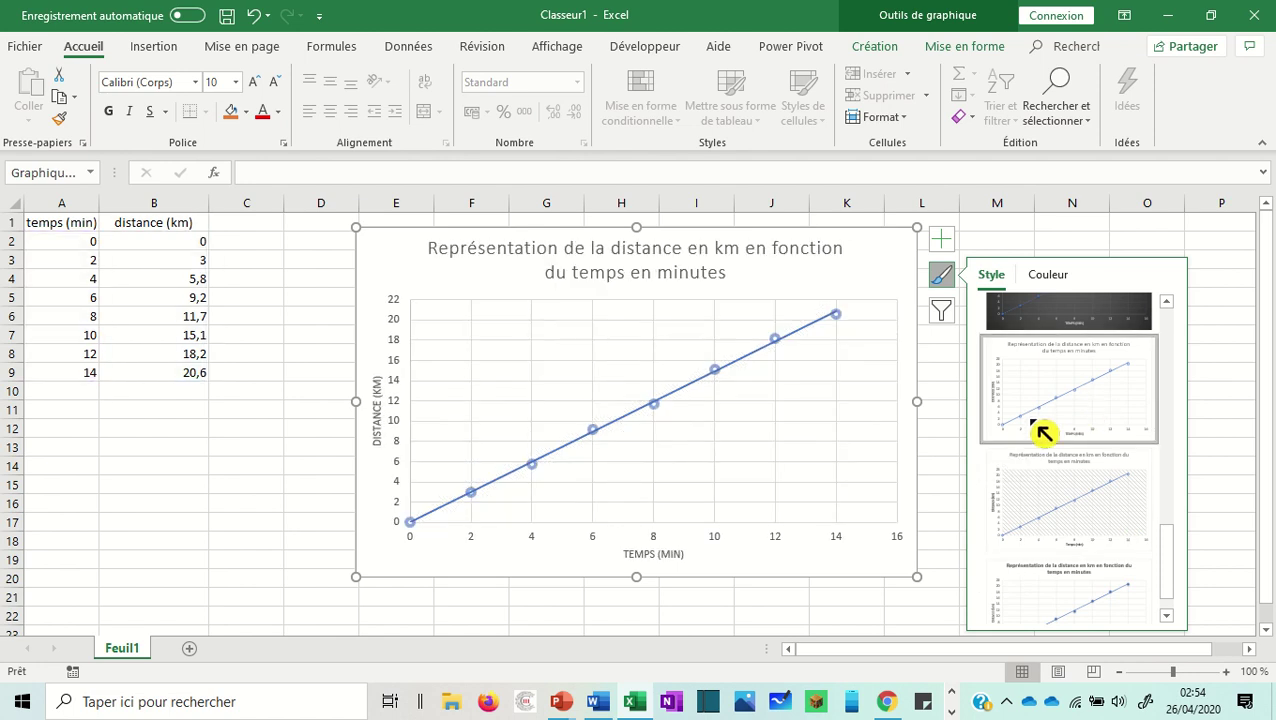
{"action": "left_click", "coordinate": [922, 371]}
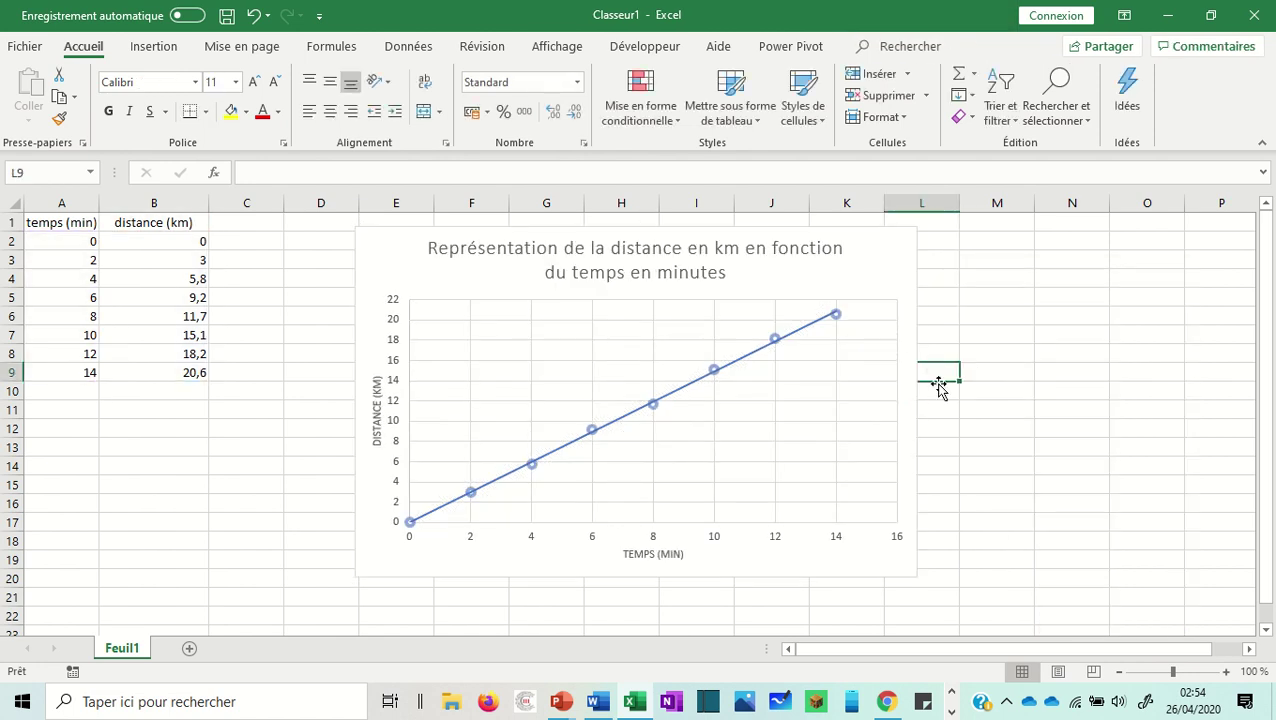
{"action": "left_click", "coordinate": [810, 282]}
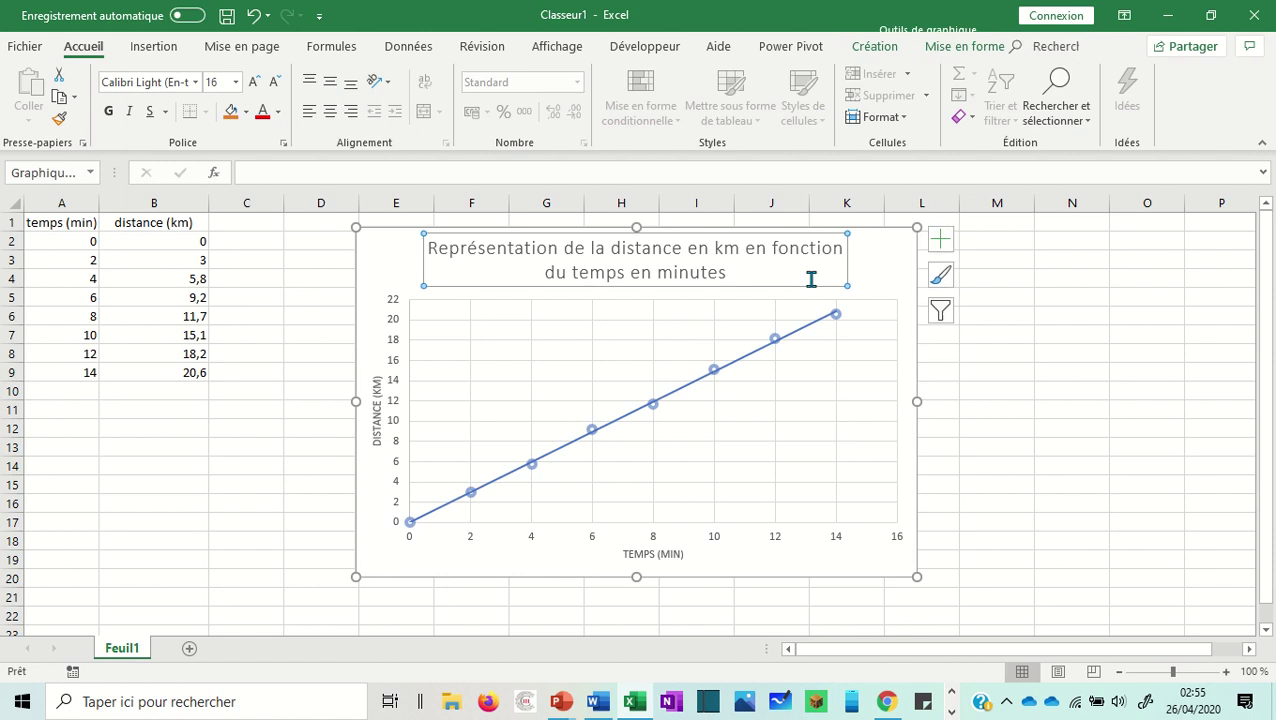
{"action": "left_click", "coordinate": [882, 280]}
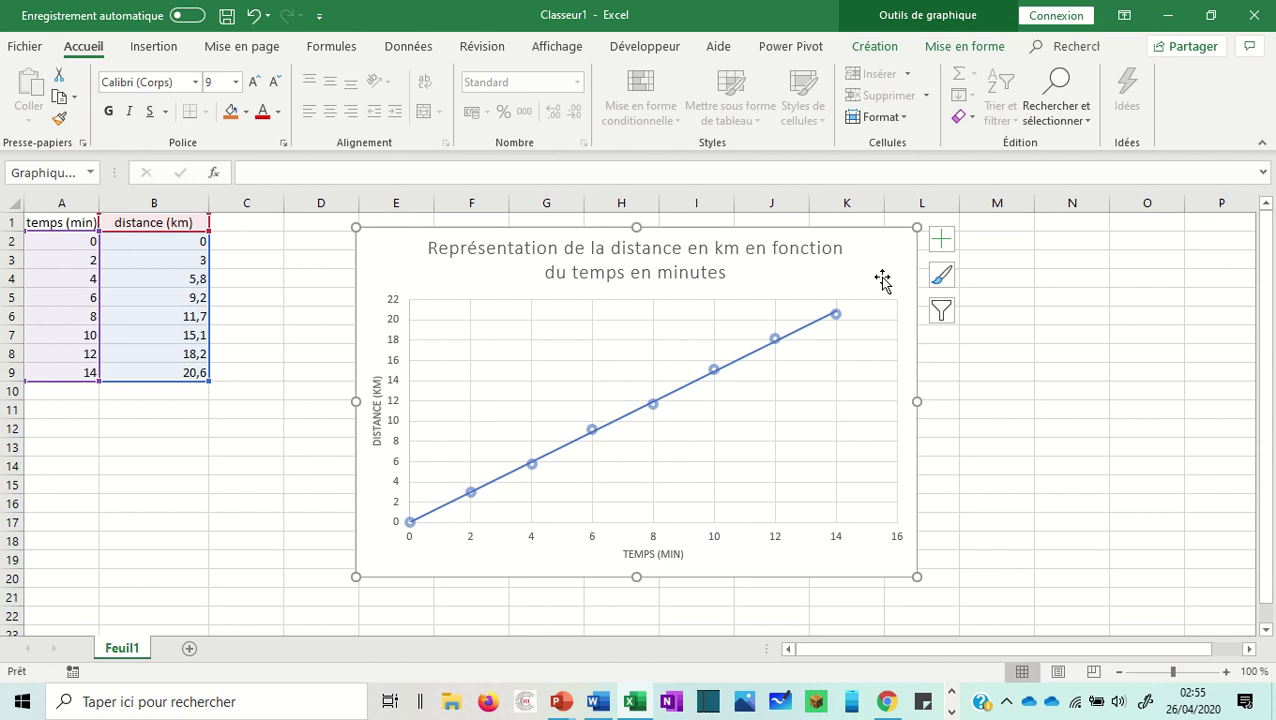
{"action": "left_click", "coordinate": [470, 264]}
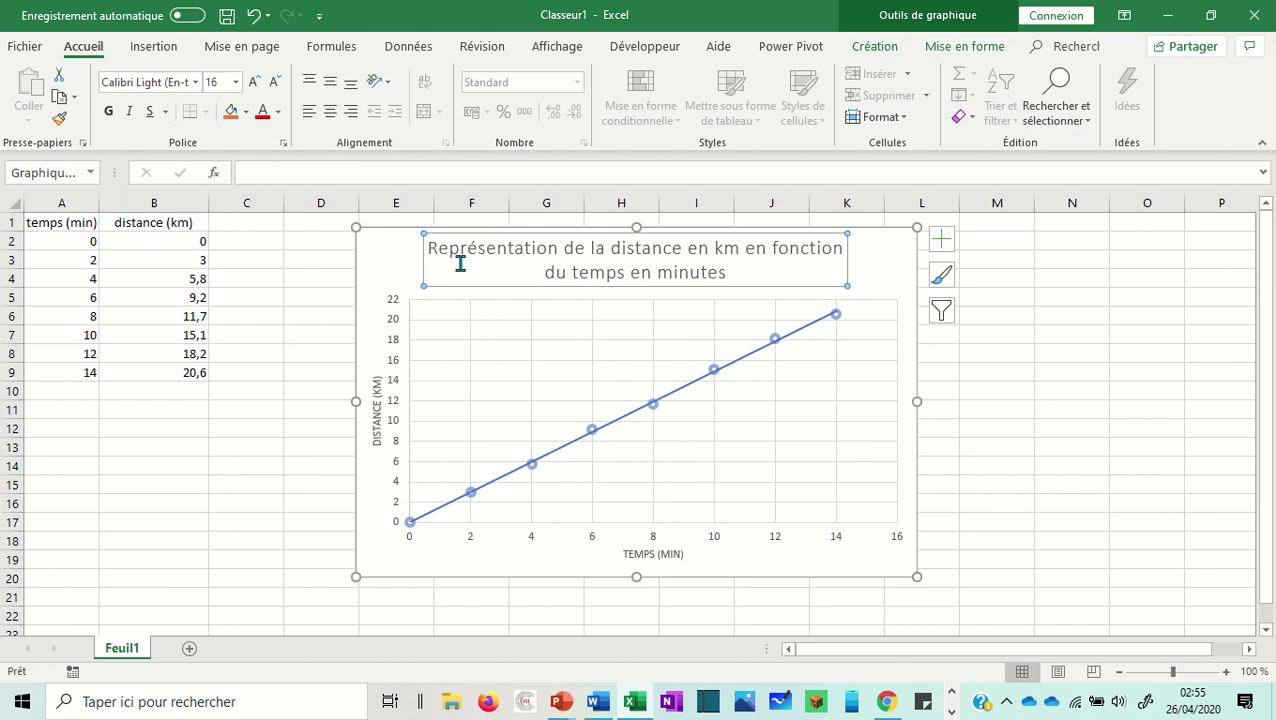
Deselect the chart and check the last data row: 14 minutes, 20,6 km.
{"action": "left_click", "coordinate": [377, 243]}
{"action": "left_click", "coordinate": [279, 393]}
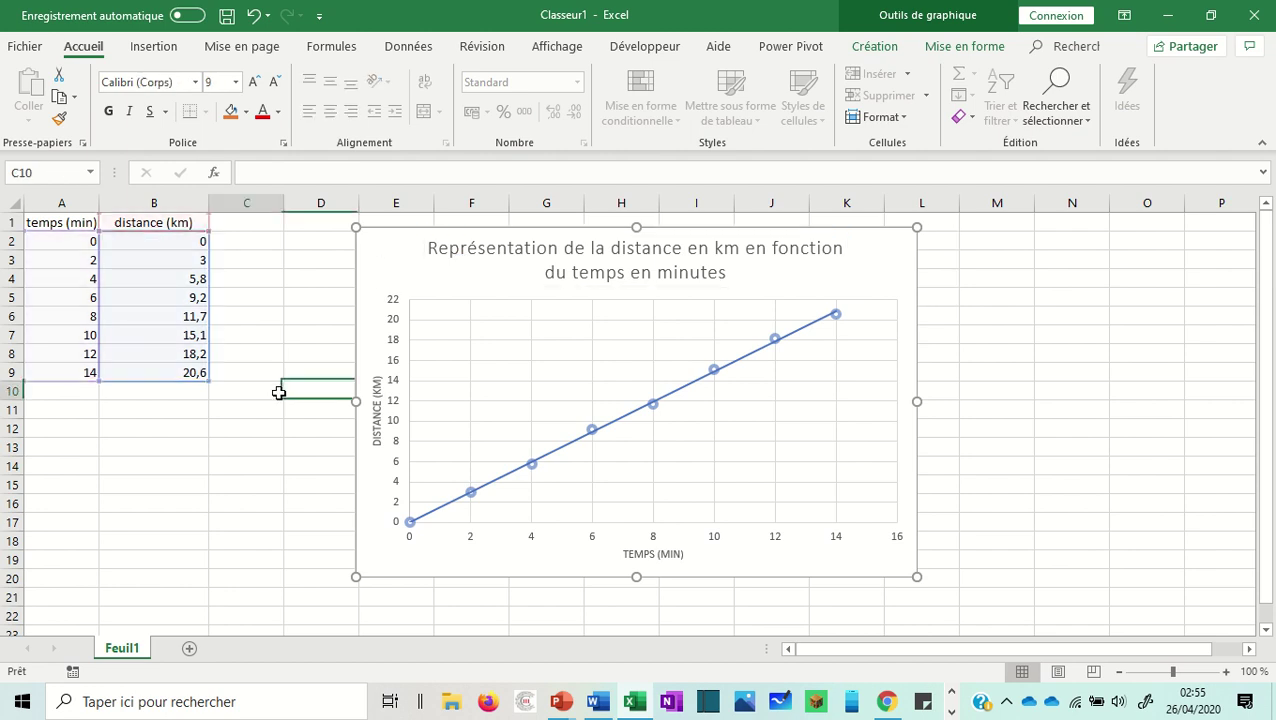
{"action": "left_click", "coordinate": [89, 376]}
{"action": "left_click", "coordinate": [148, 373]}
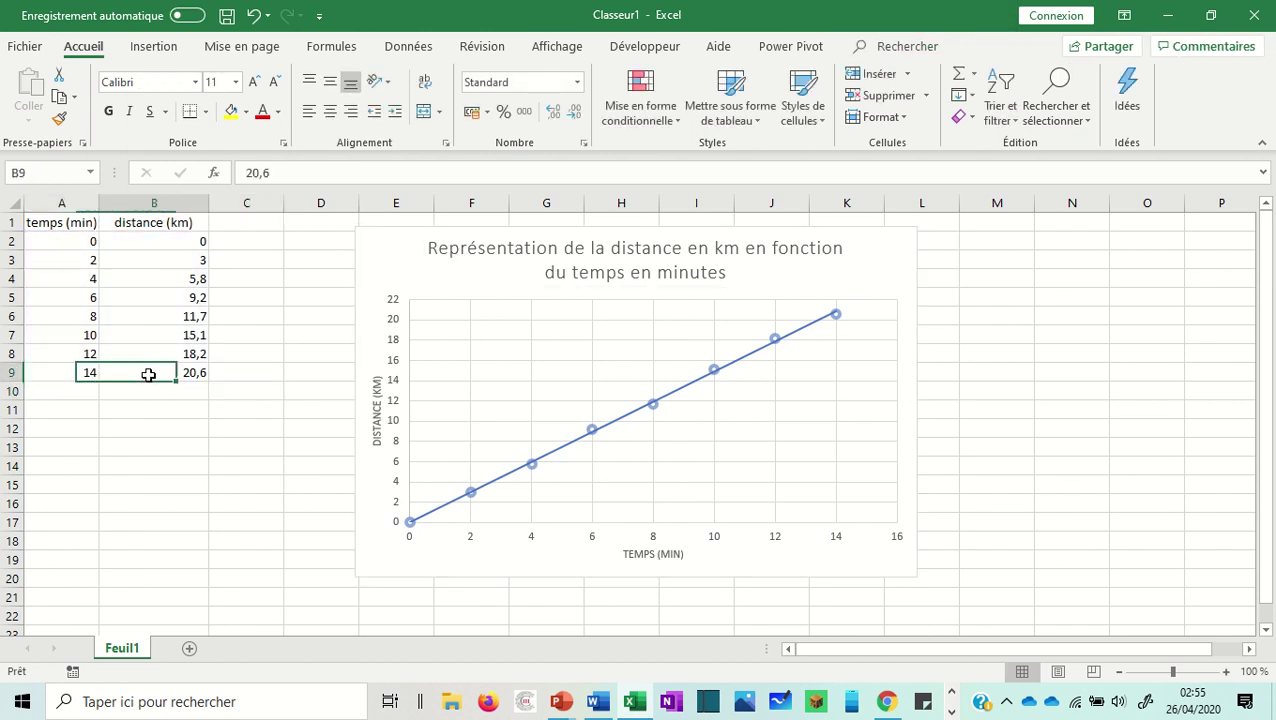
{"action": "left_click", "coordinate": [95, 375]}
{"action": "left_click", "coordinate": [158, 376]}
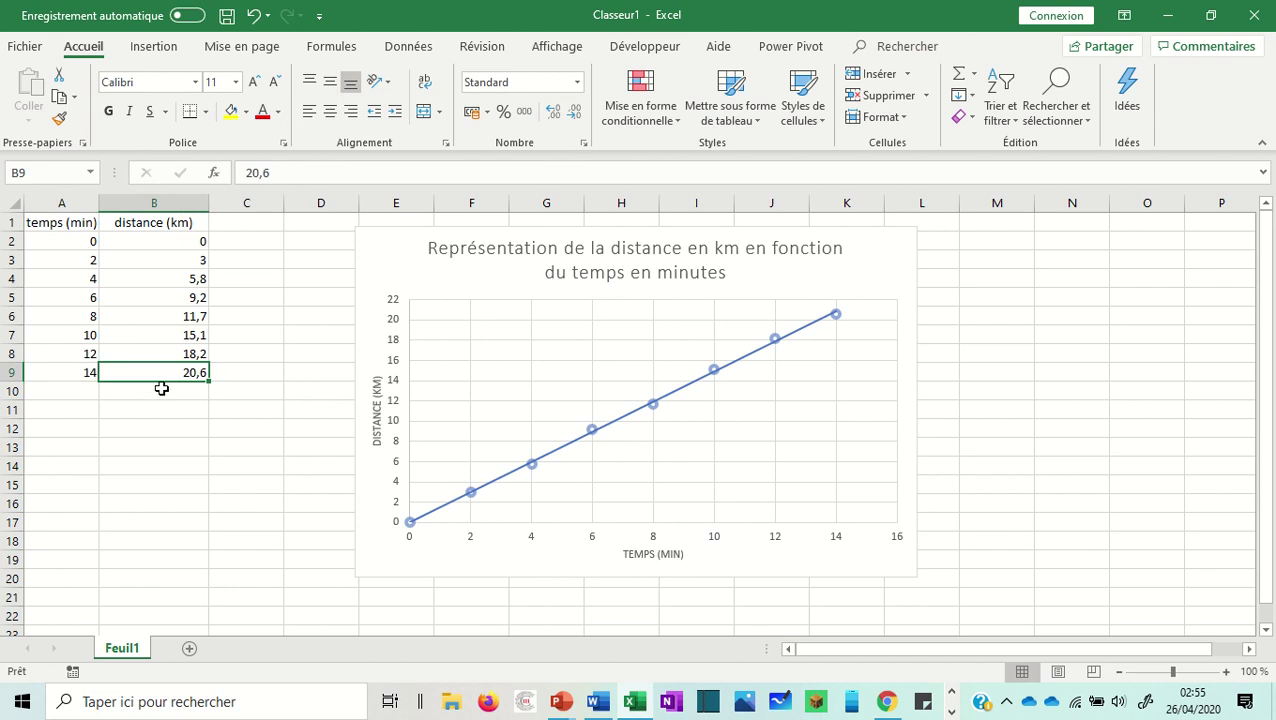
Add a new row with time 16 in A10 and distance 24 in B10.
{"action": "left_click", "coordinate": [88, 393]}
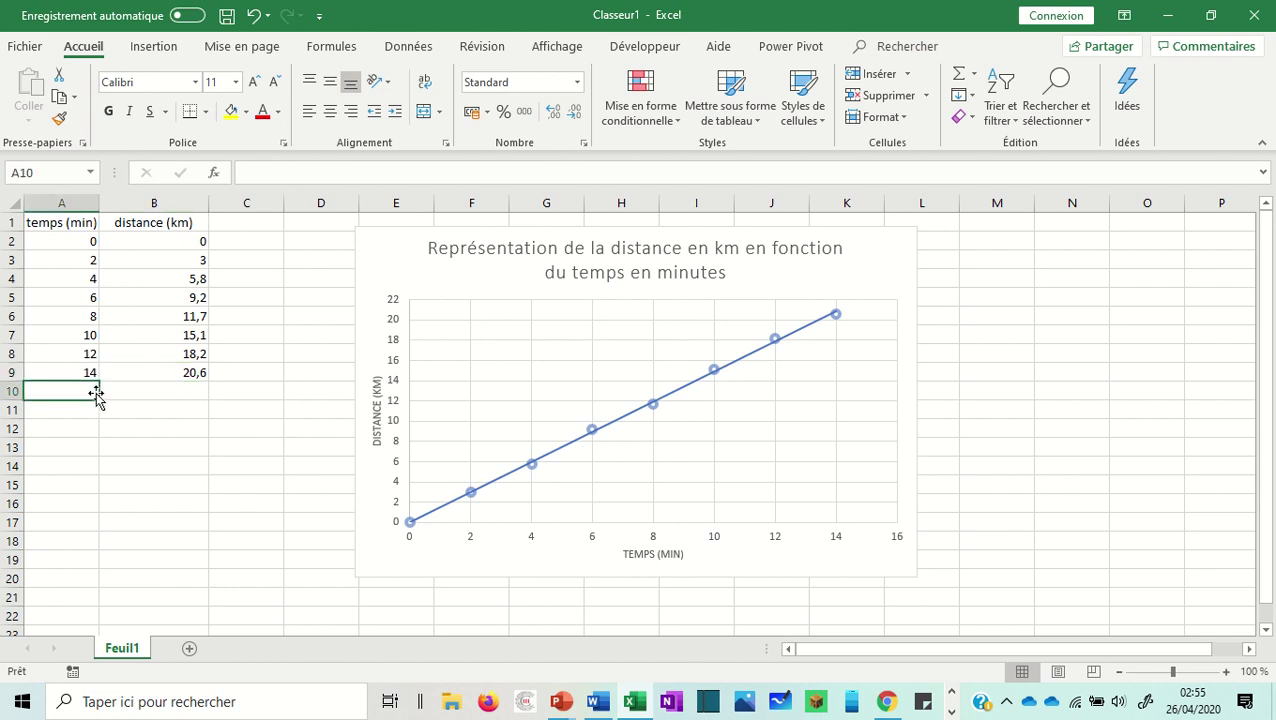
{"action": "type", "text": "16"}
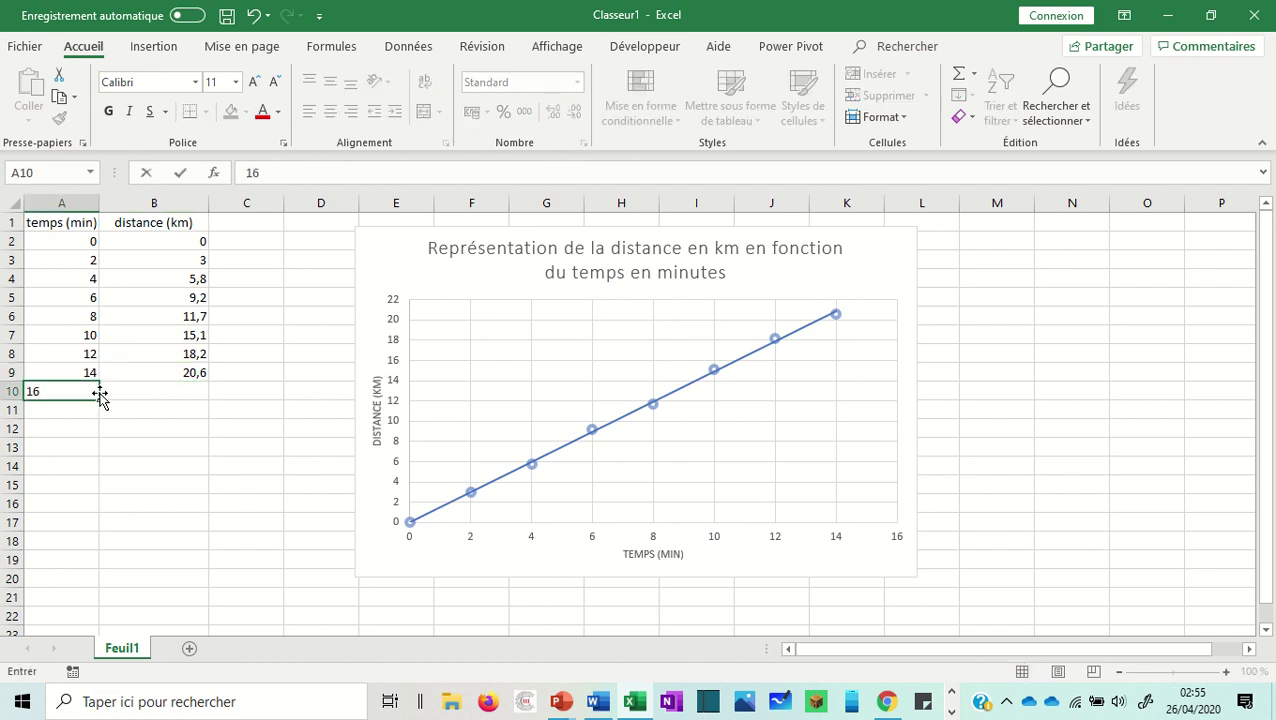
{"action": "key", "text": "Return"}
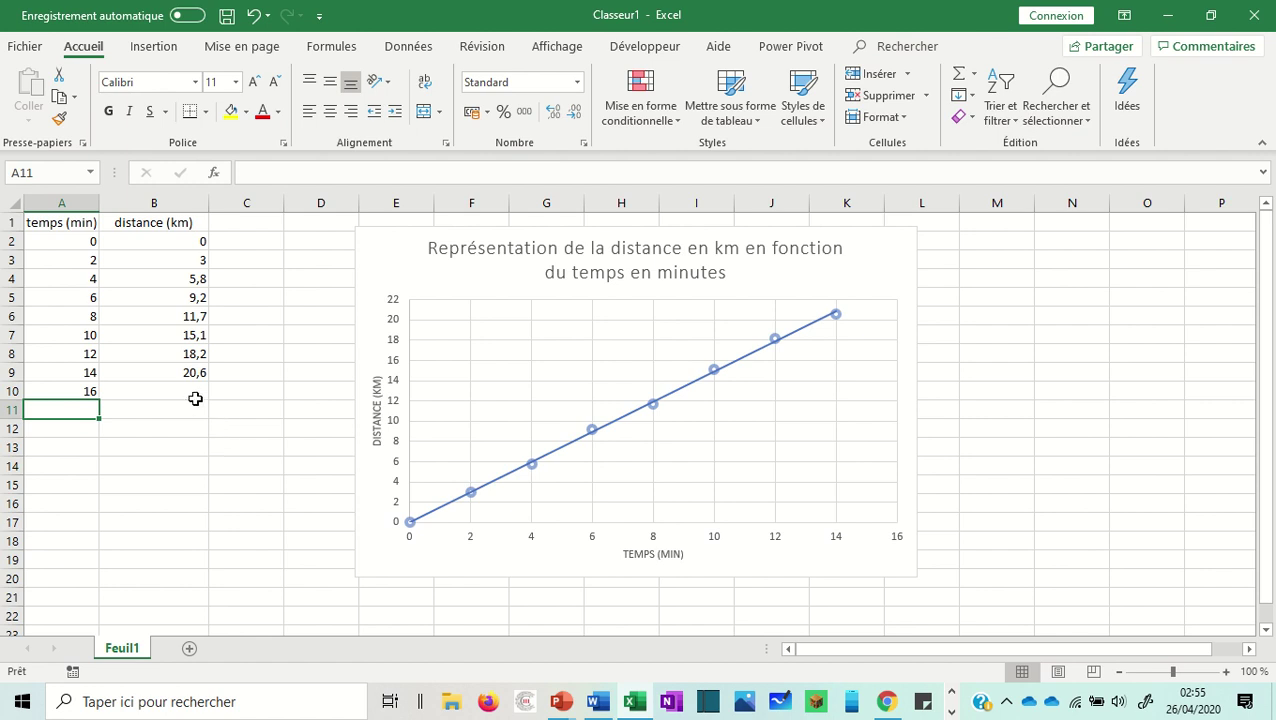
{"action": "left_click", "coordinate": [195, 398]}
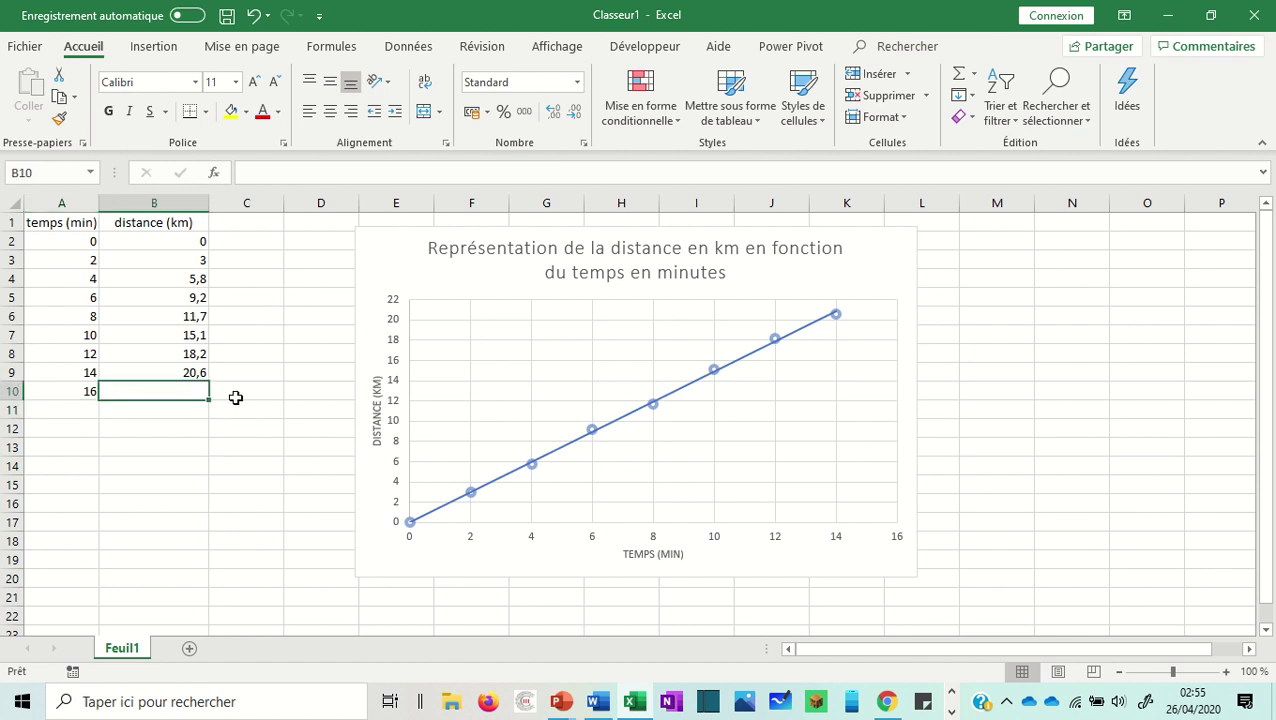
{"action": "type", "text": "24"}
{"action": "key", "text": "Return"}
{"action": "key", "text": "Return"}
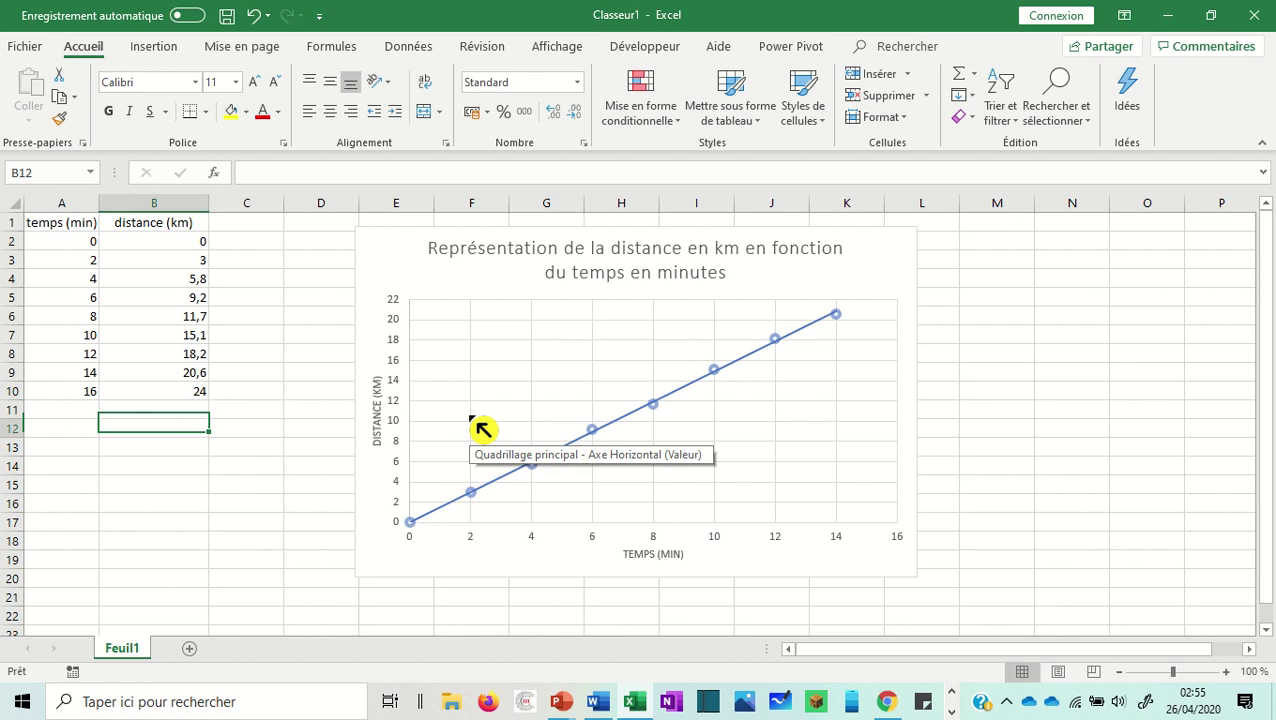
{"action": "left_click", "coordinate": [260, 413]}
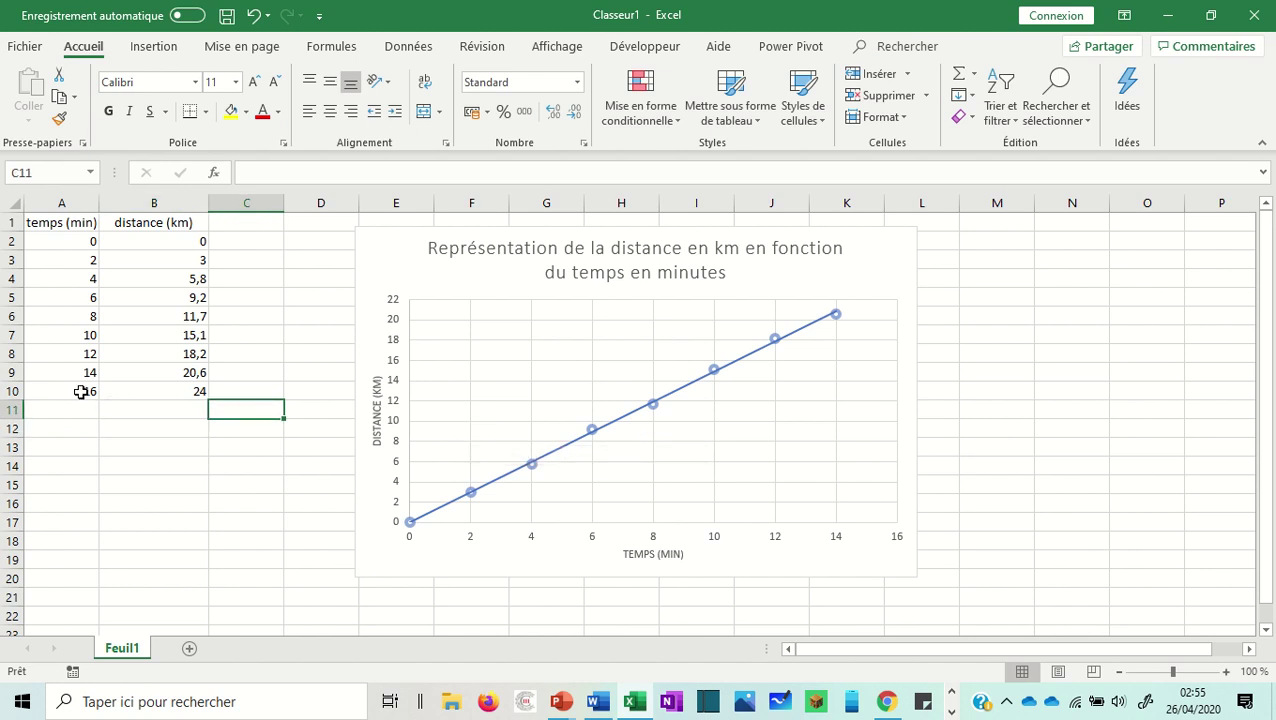
{"action": "left_click_drag", "start_coordinate": [80, 392], "coordinate": [180, 391]}
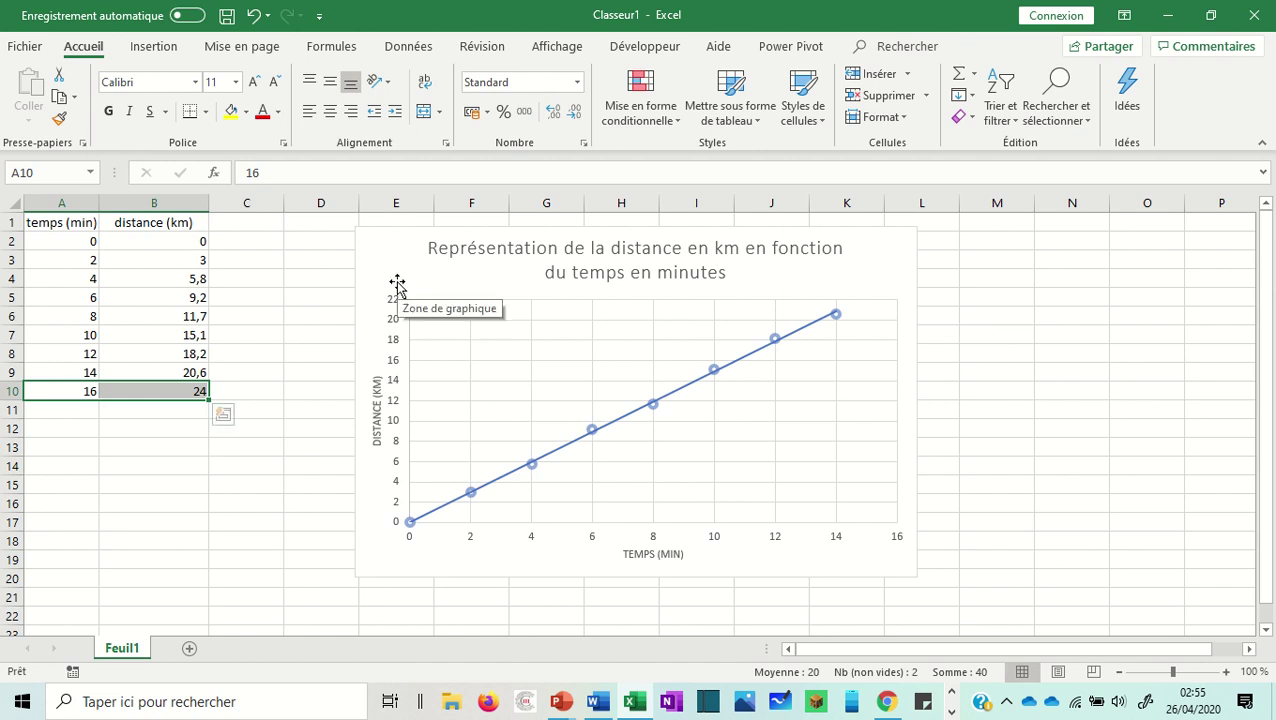
{"action": "left_click", "coordinate": [294, 396]}
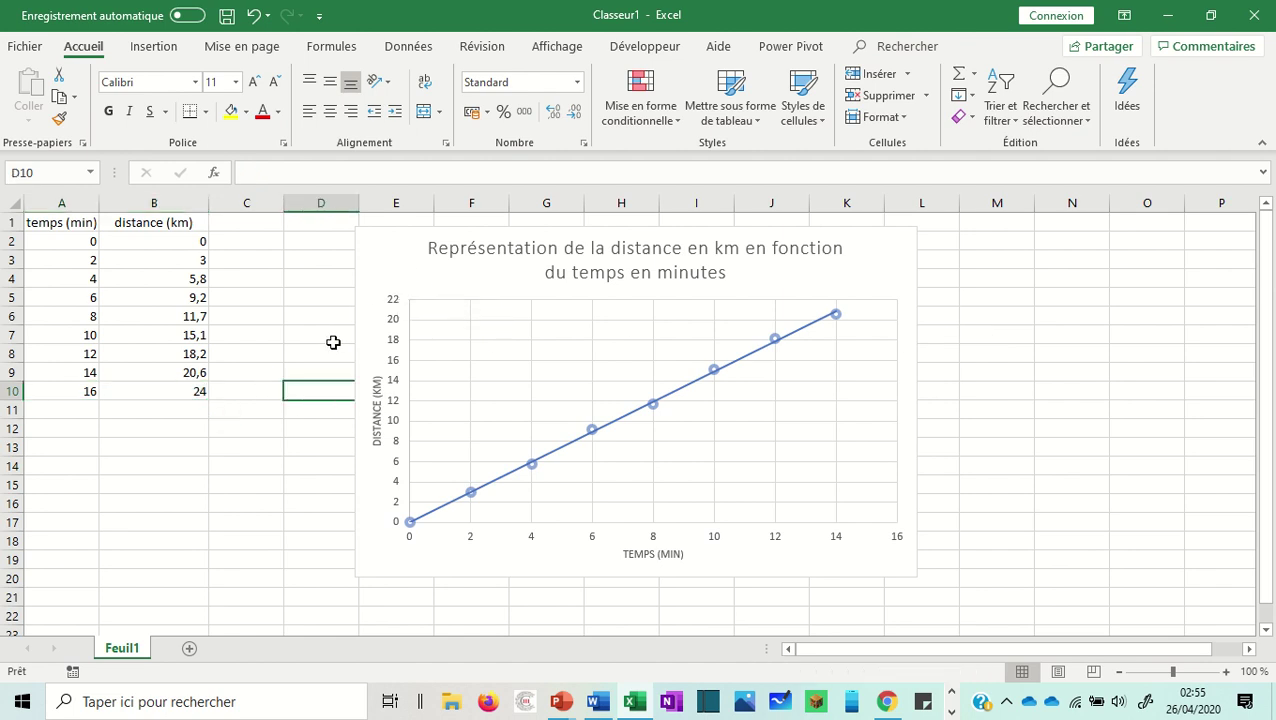
Extend the series' time and distance source ranges down to row 10 so the (16, 24) point plots.
{"action": "left_click", "coordinate": [533, 465]}
{"action": "left_click", "coordinate": [594, 431]}
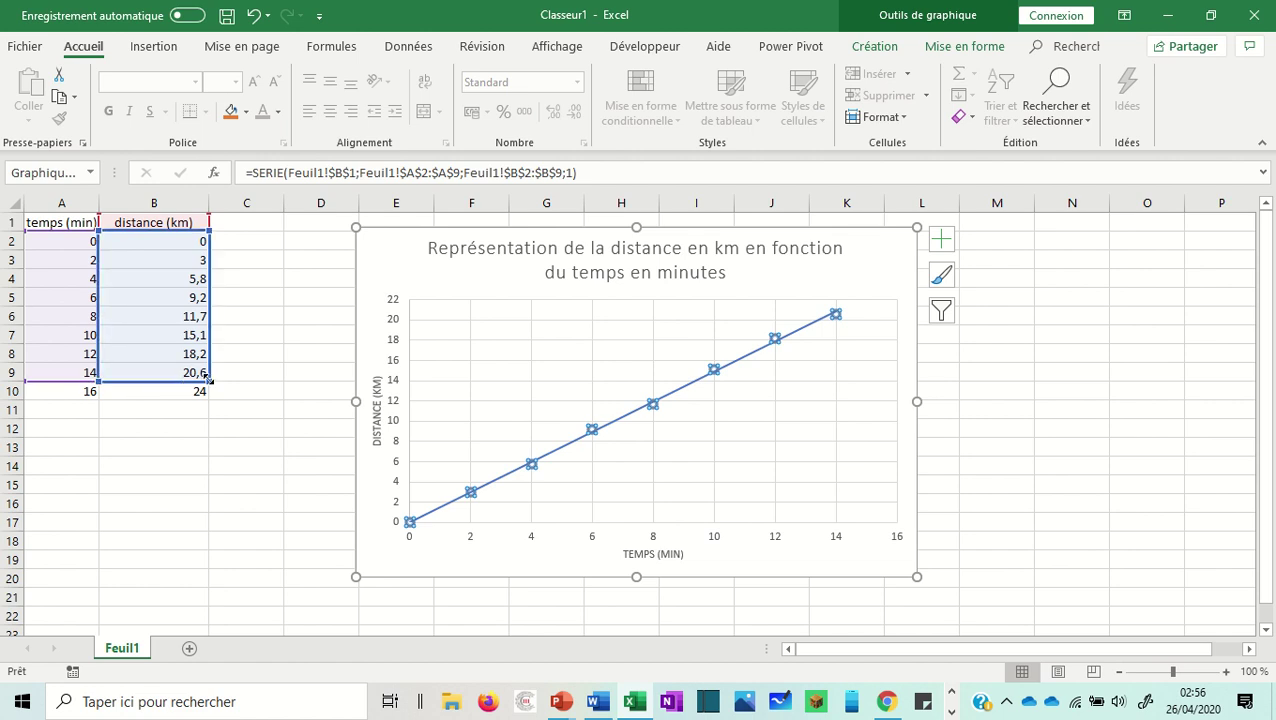
{"action": "left_click_drag", "start_coordinate": [208, 381], "coordinate": [207, 399]}
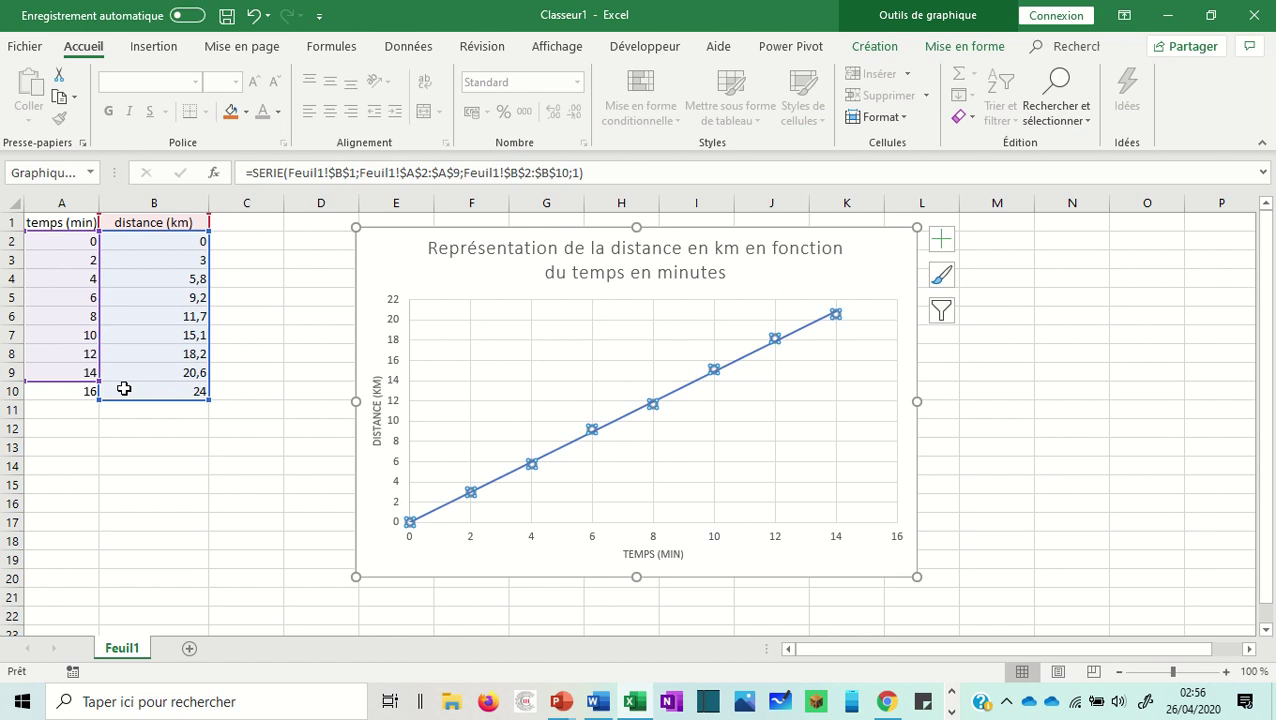
{"action": "left_click_drag", "start_coordinate": [97, 381], "coordinate": [99, 400]}
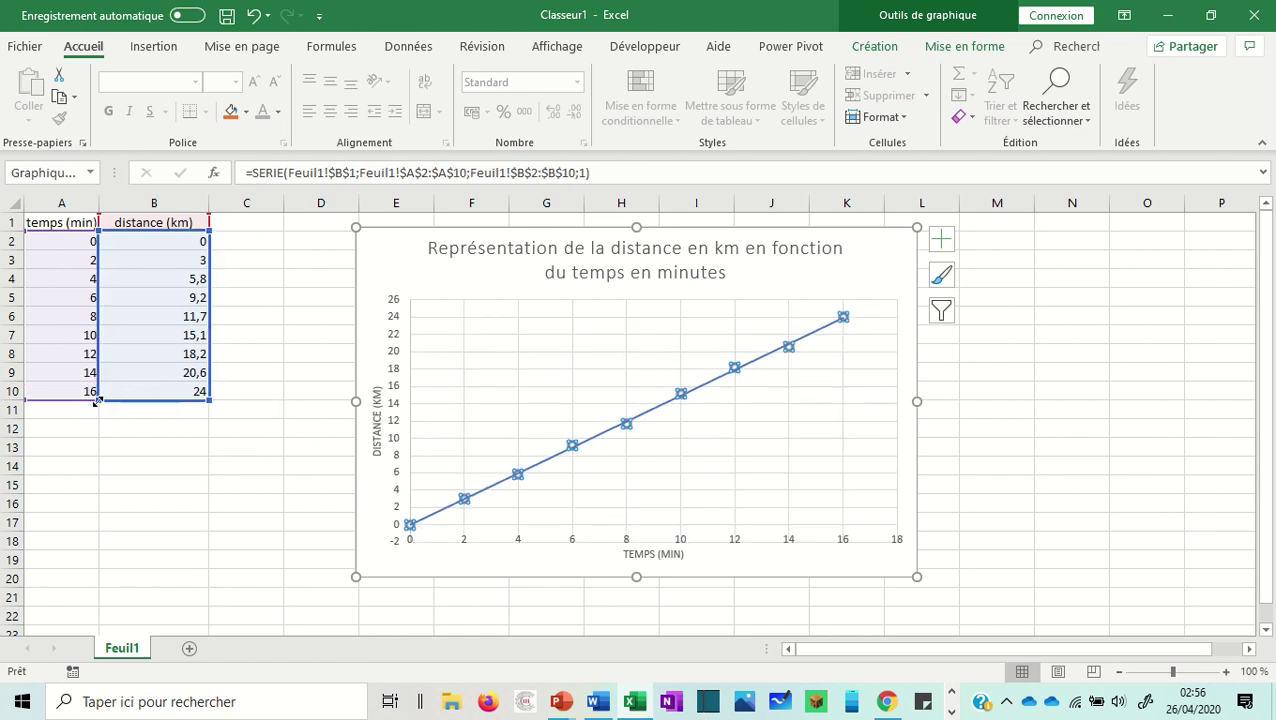
{"action": "left_click_drag", "start_coordinate": [97, 399], "coordinate": [103, 380]}
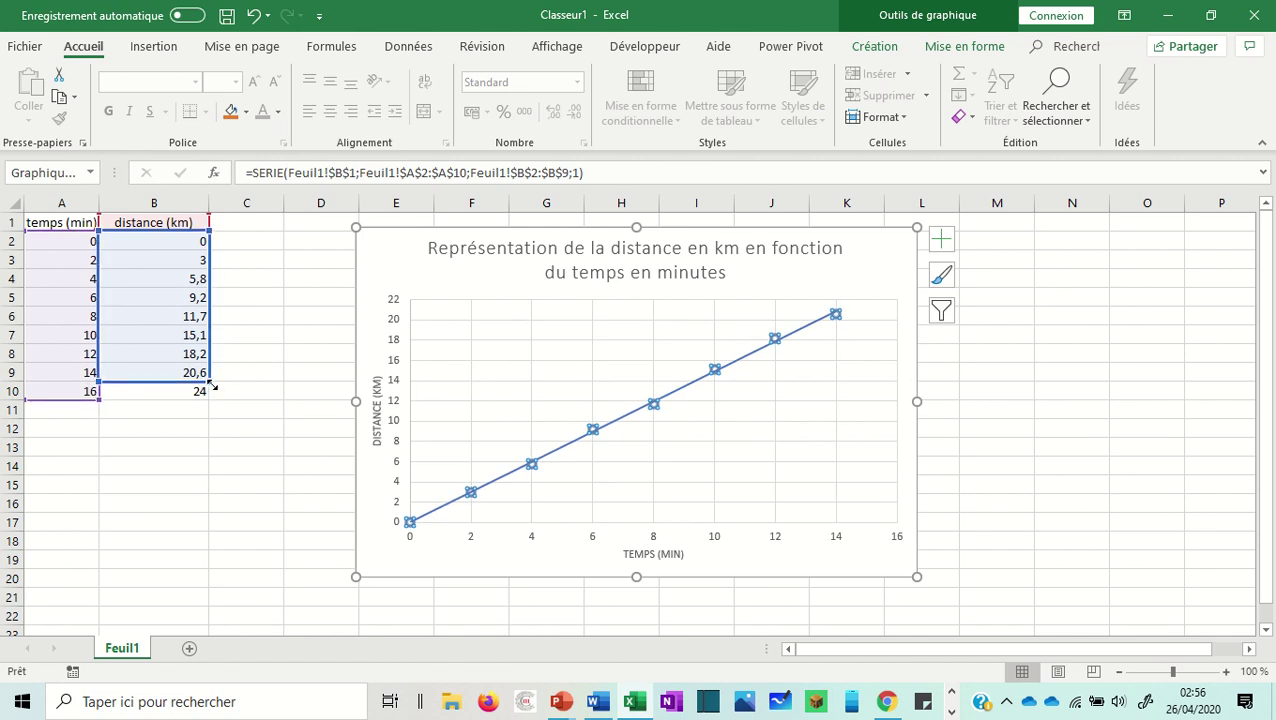
{"action": "left_click_drag", "start_coordinate": [212, 385], "coordinate": [206, 398]}
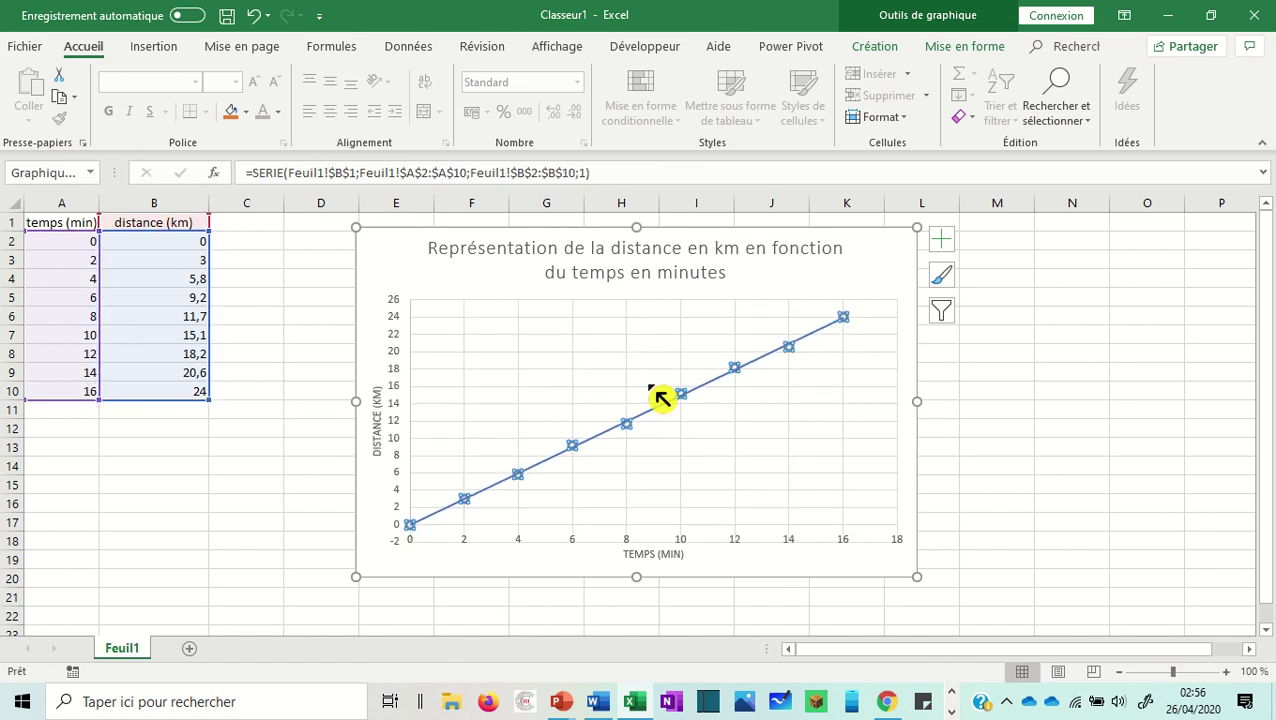
{"action": "left_click", "coordinate": [85, 393]}
{"action": "left_click", "coordinate": [12, 391]}
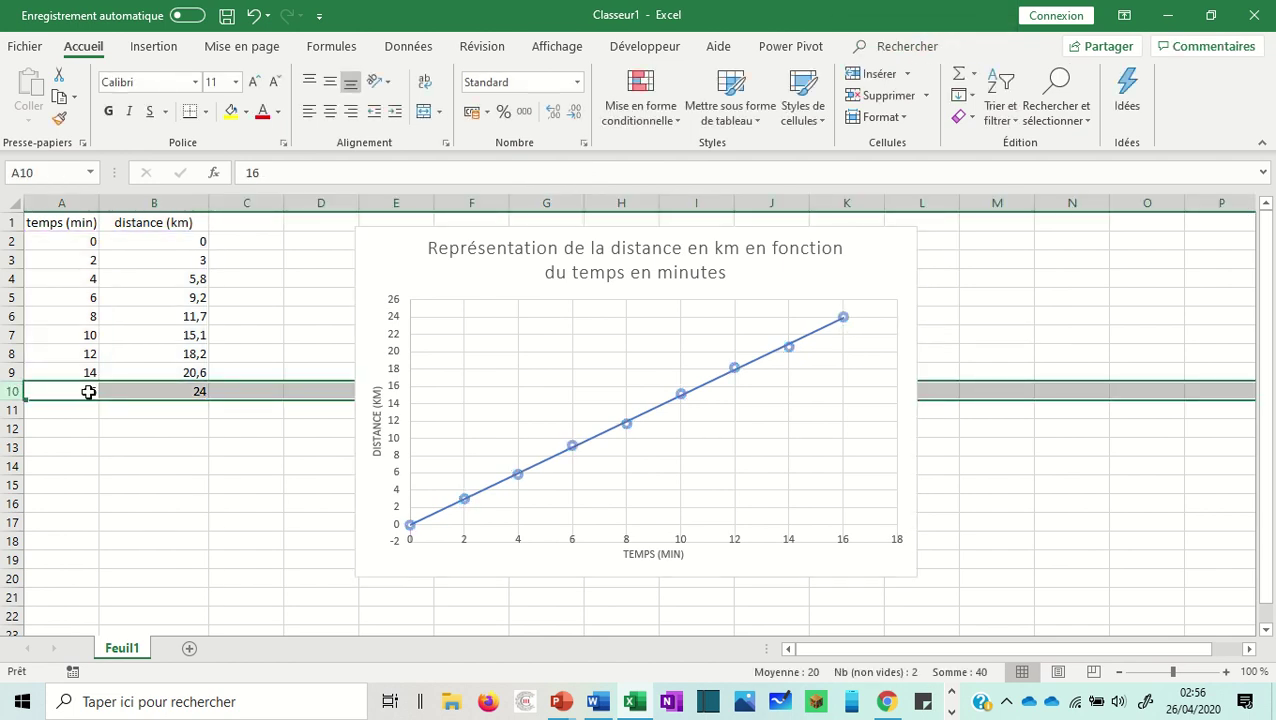
{"action": "left_click", "coordinate": [165, 391]}
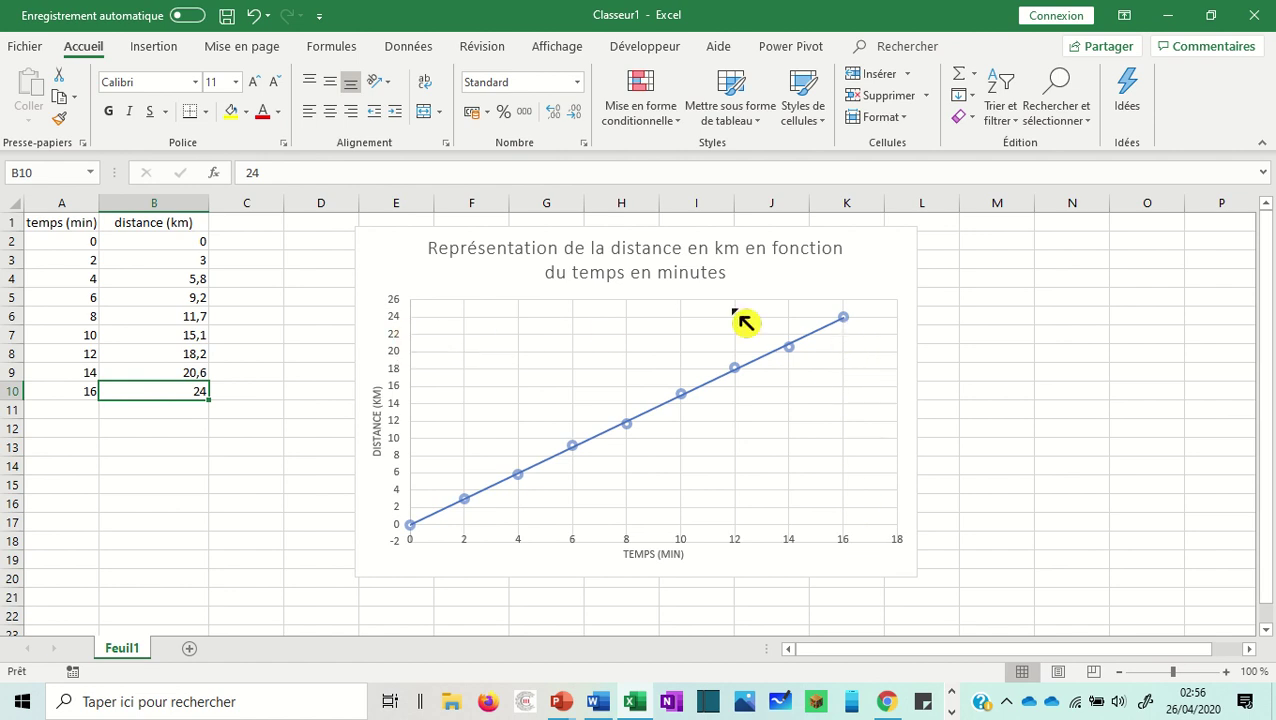
{"action": "left_click", "coordinate": [262, 413]}
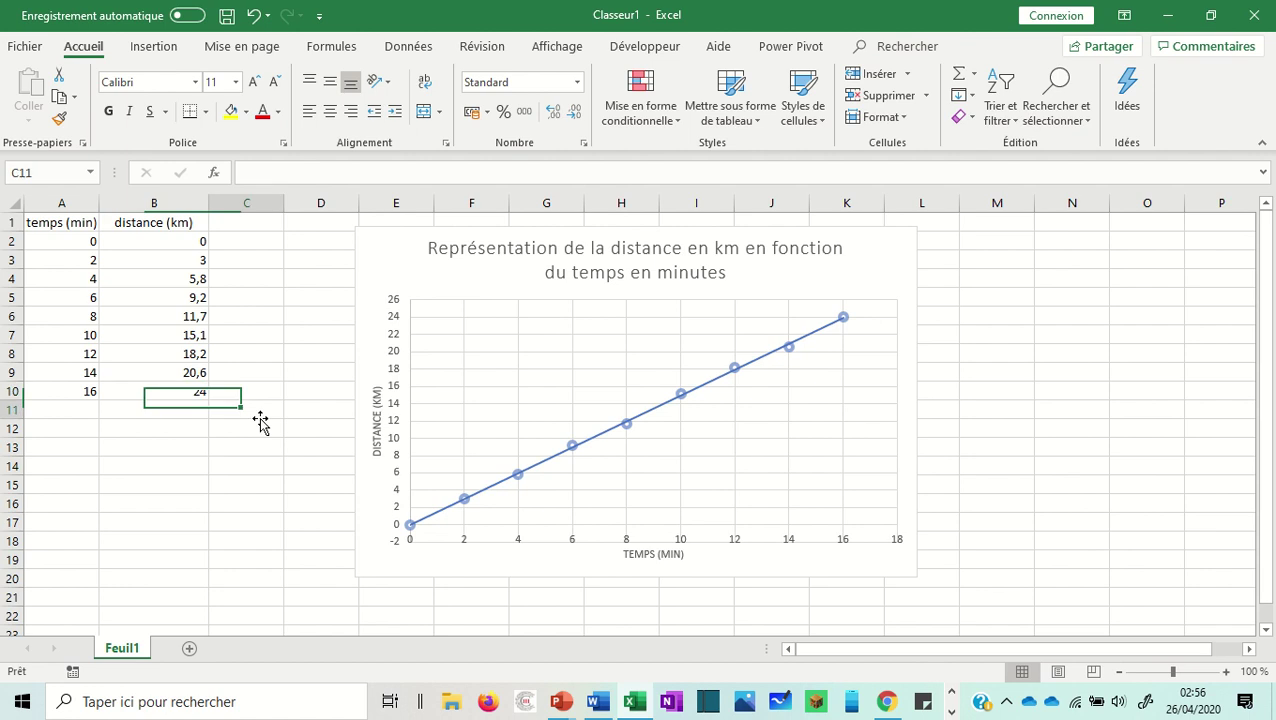
{"action": "left_click", "coordinate": [130, 407]}
{"action": "left_click", "coordinate": [68, 394]}
{"action": "left_click", "coordinate": [165, 396]}
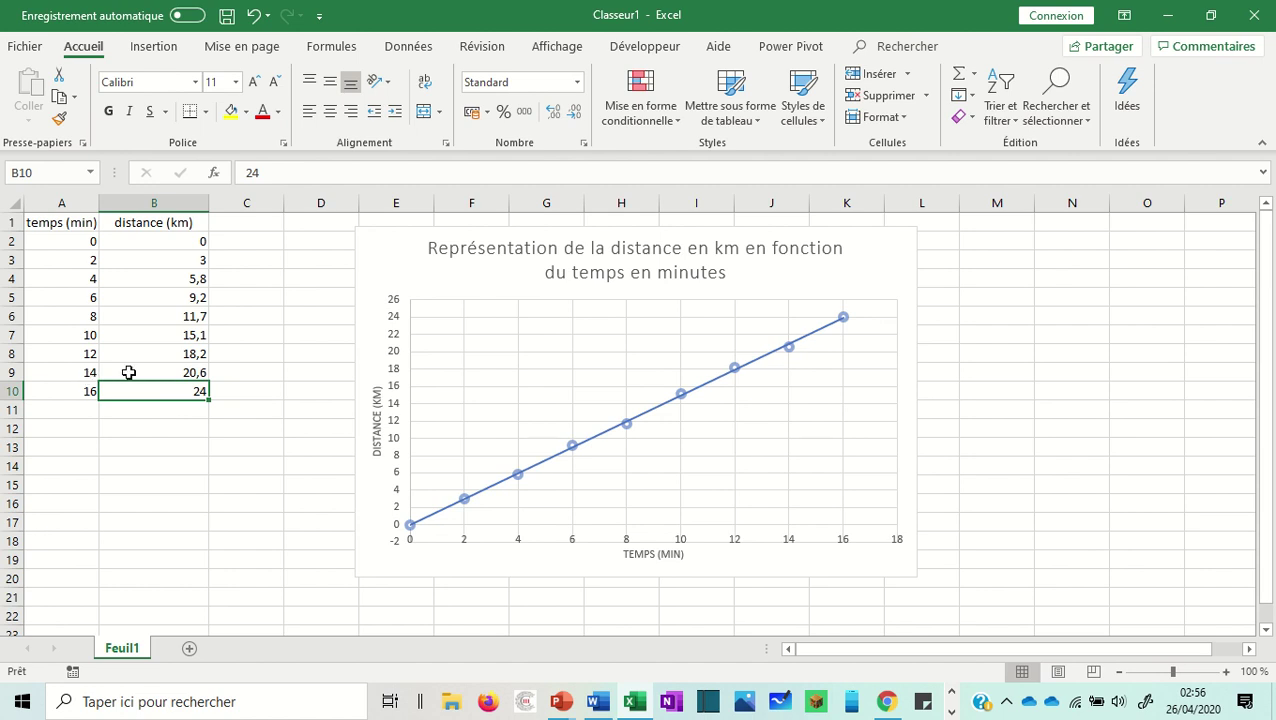
Insert an empty row 5 above the 6-minute data and enter time 5 in A5.
{"action": "right_click", "coordinate": [9, 297]}
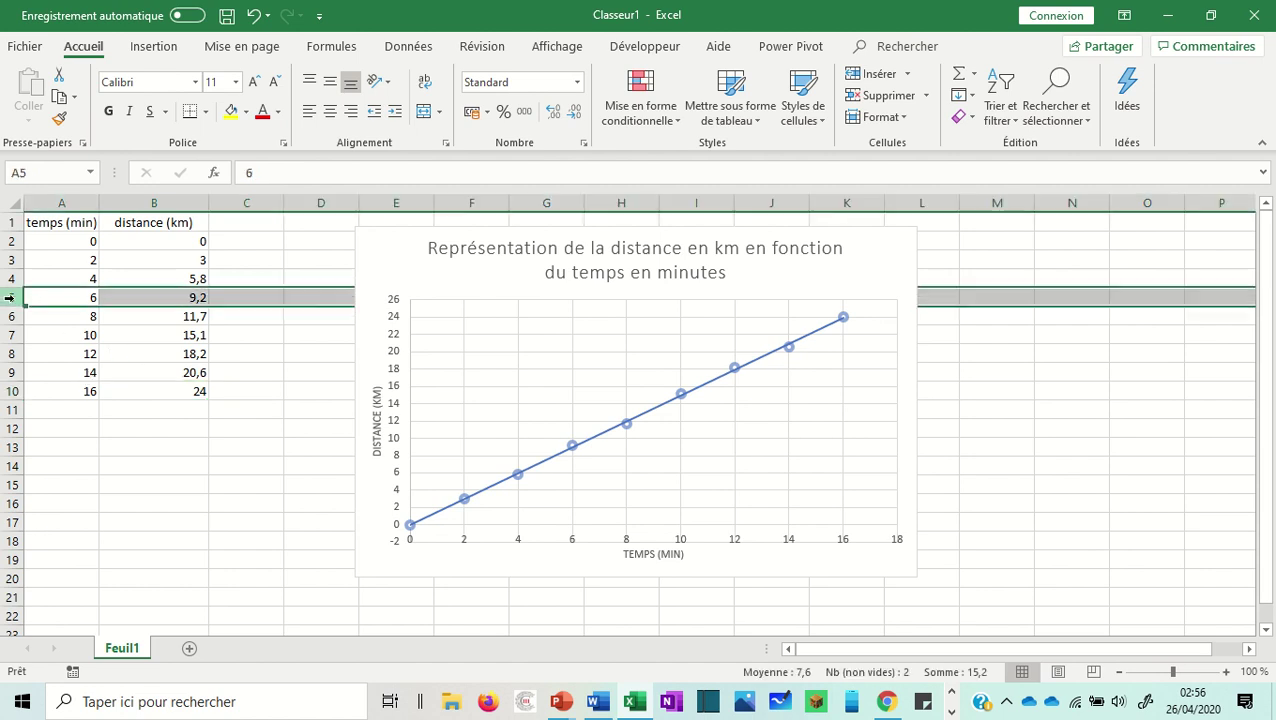
{"action": "left_click", "coordinate": [70, 429]}
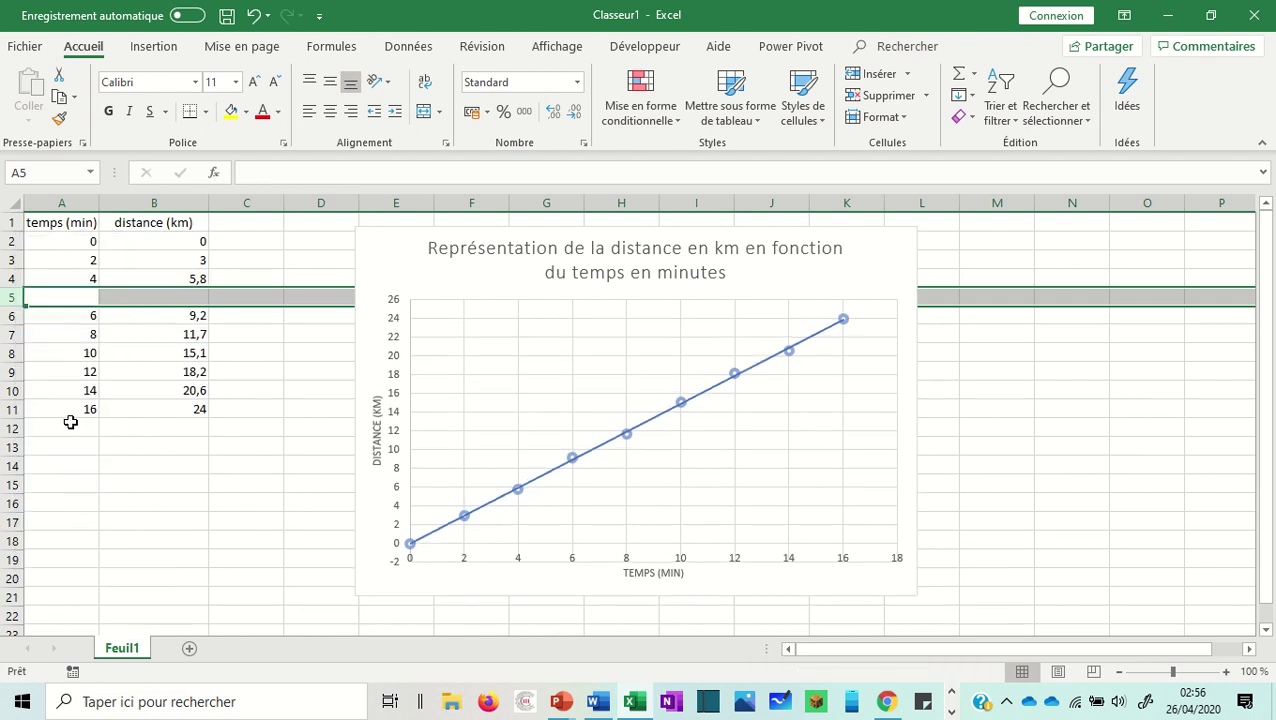
{"action": "left_click", "coordinate": [96, 300]}
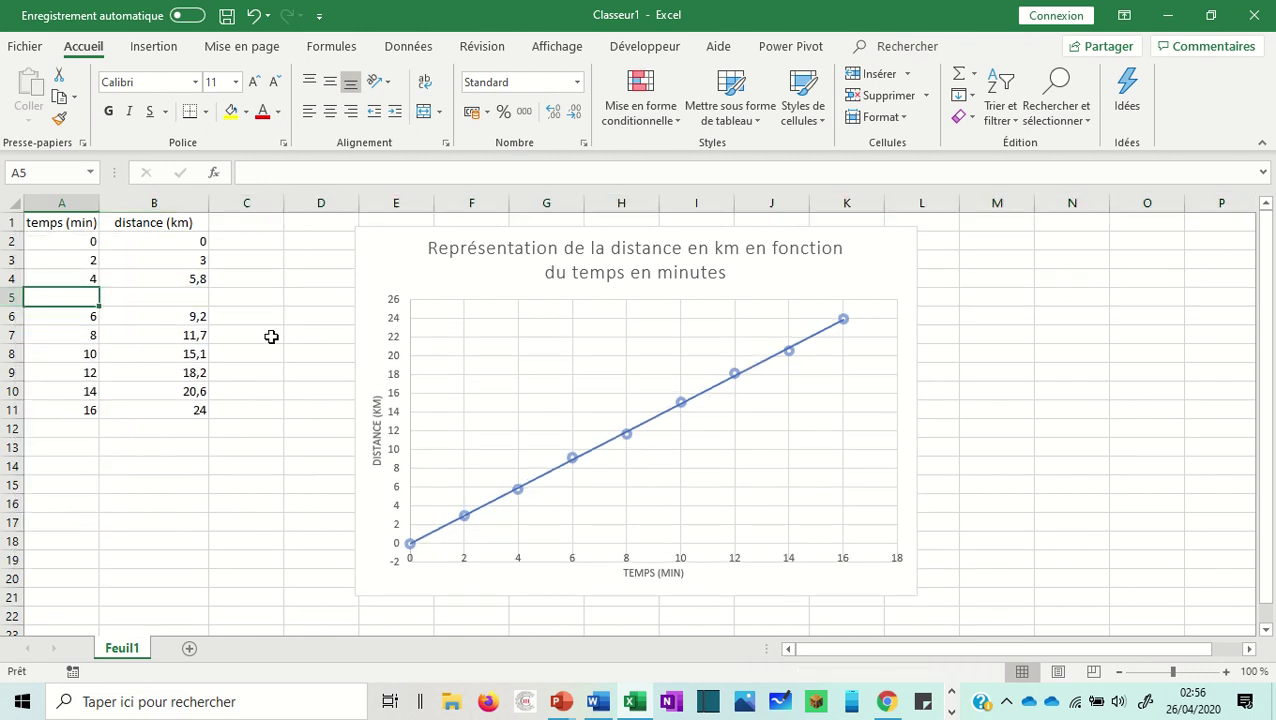
{"action": "type", "text": "5"}
{"action": "key", "text": "Return"}
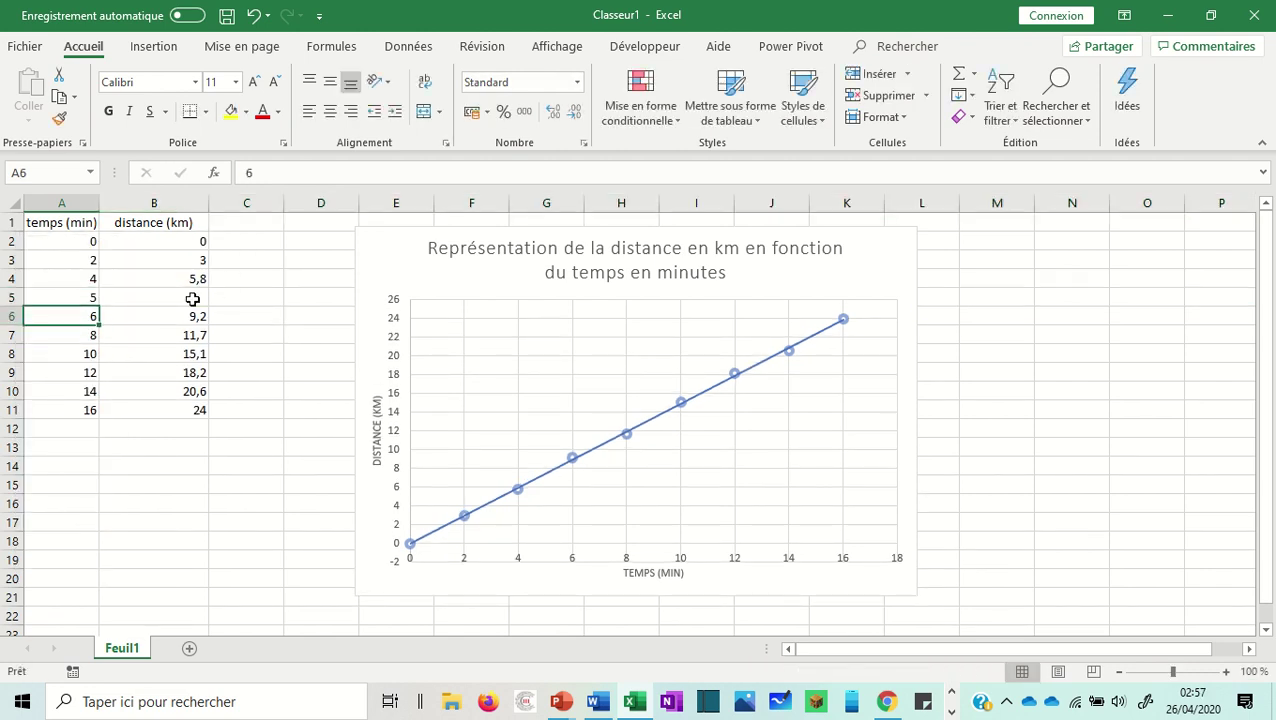
Enter distance 7,5 in B5, redoing the first entry, then select the data A2:B10.
{"action": "left_click", "coordinate": [195, 299]}
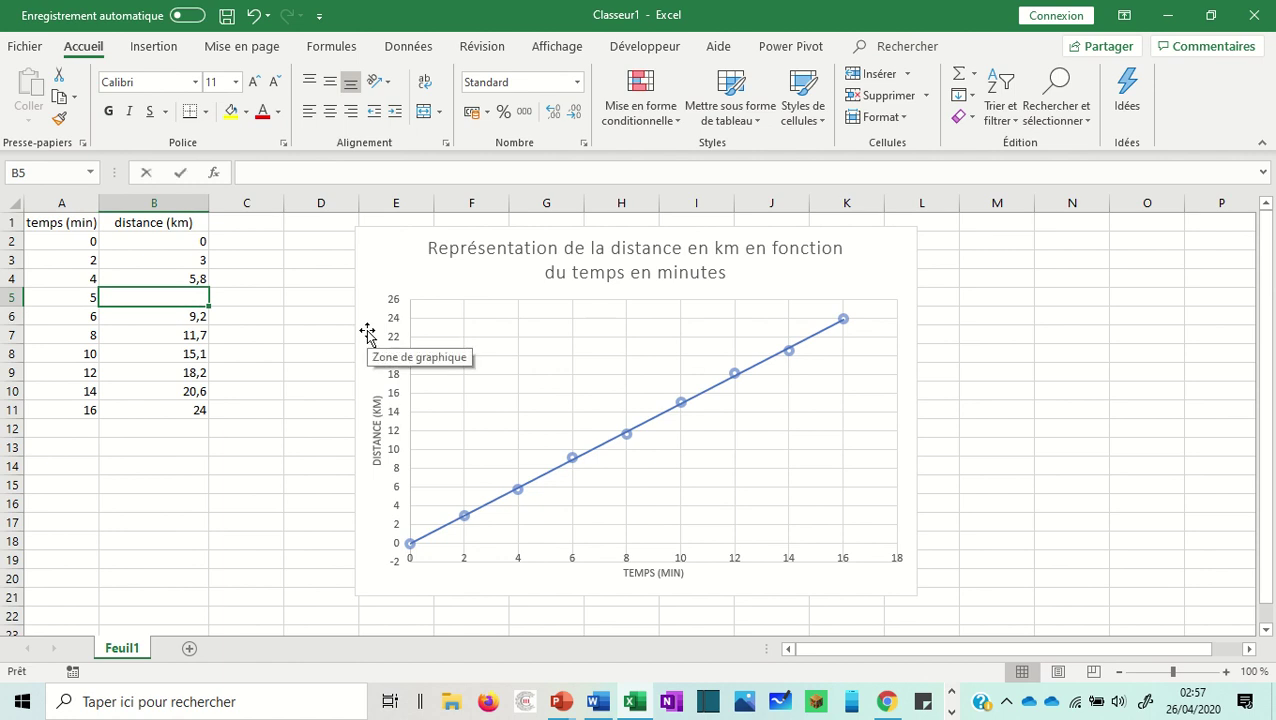
{"action": "type", "text": "7,5"}
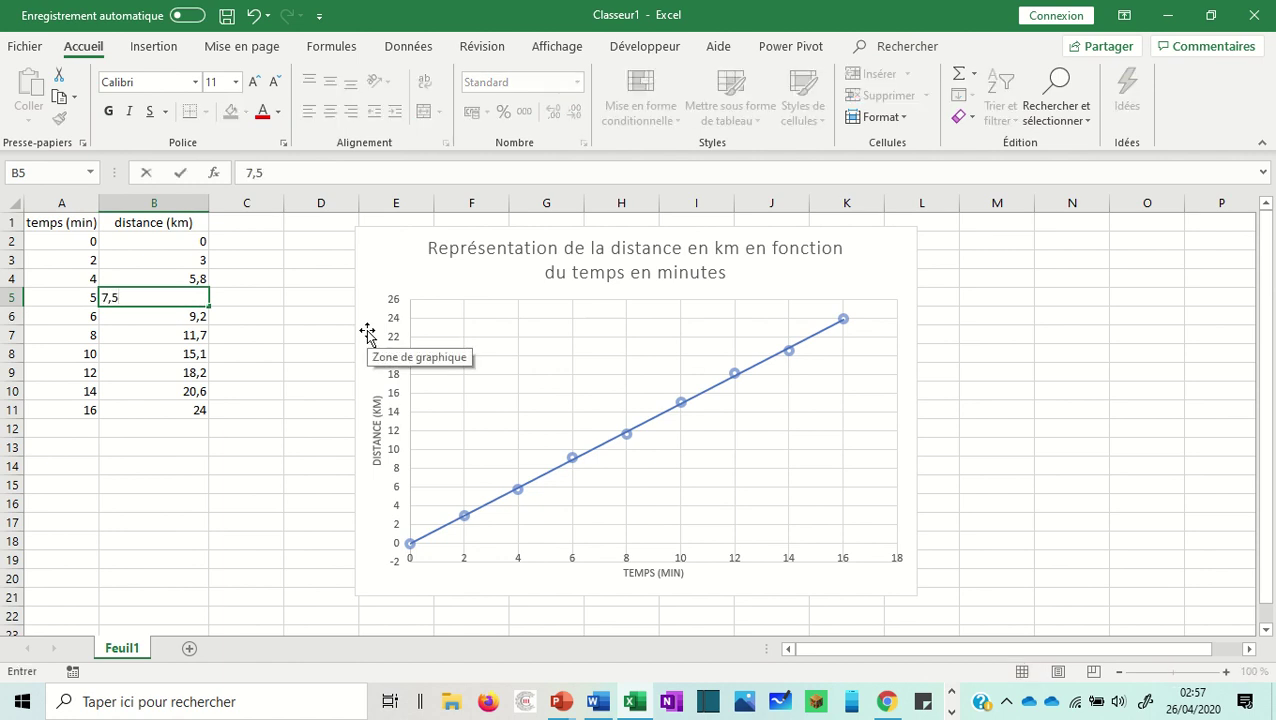
{"action": "key", "text": "Return"}
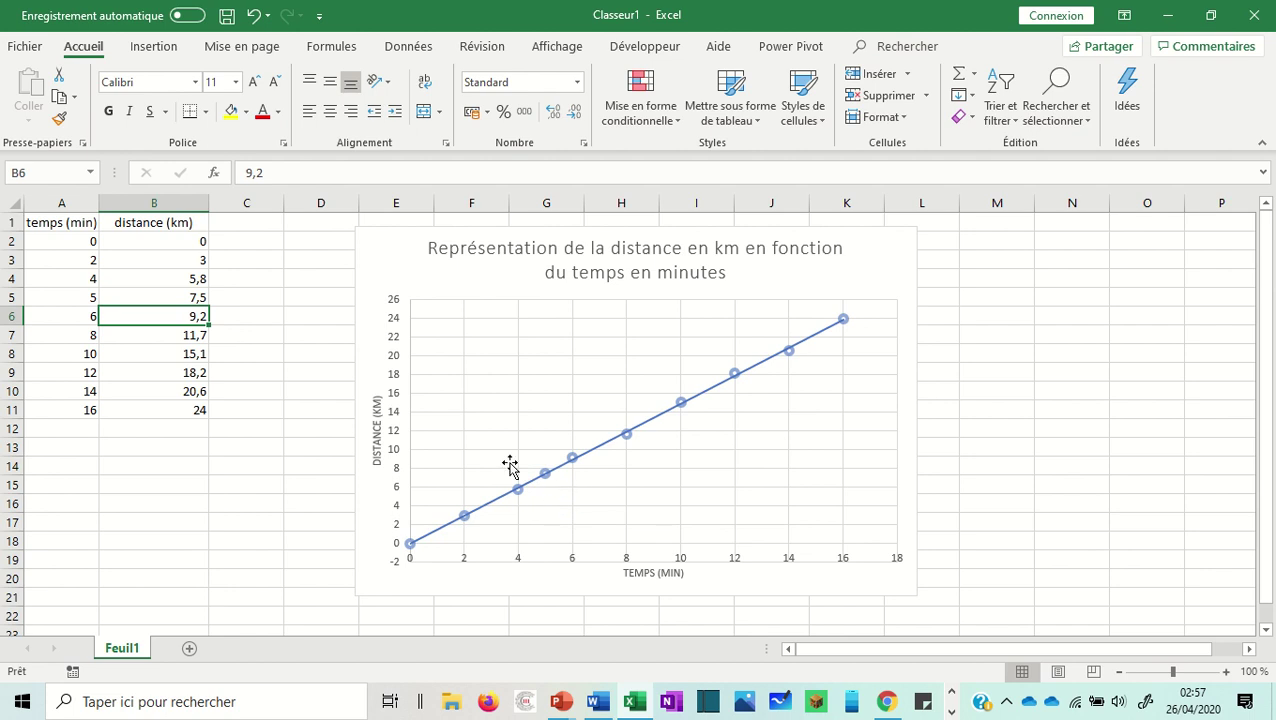
{"action": "left_click", "coordinate": [198, 299]}
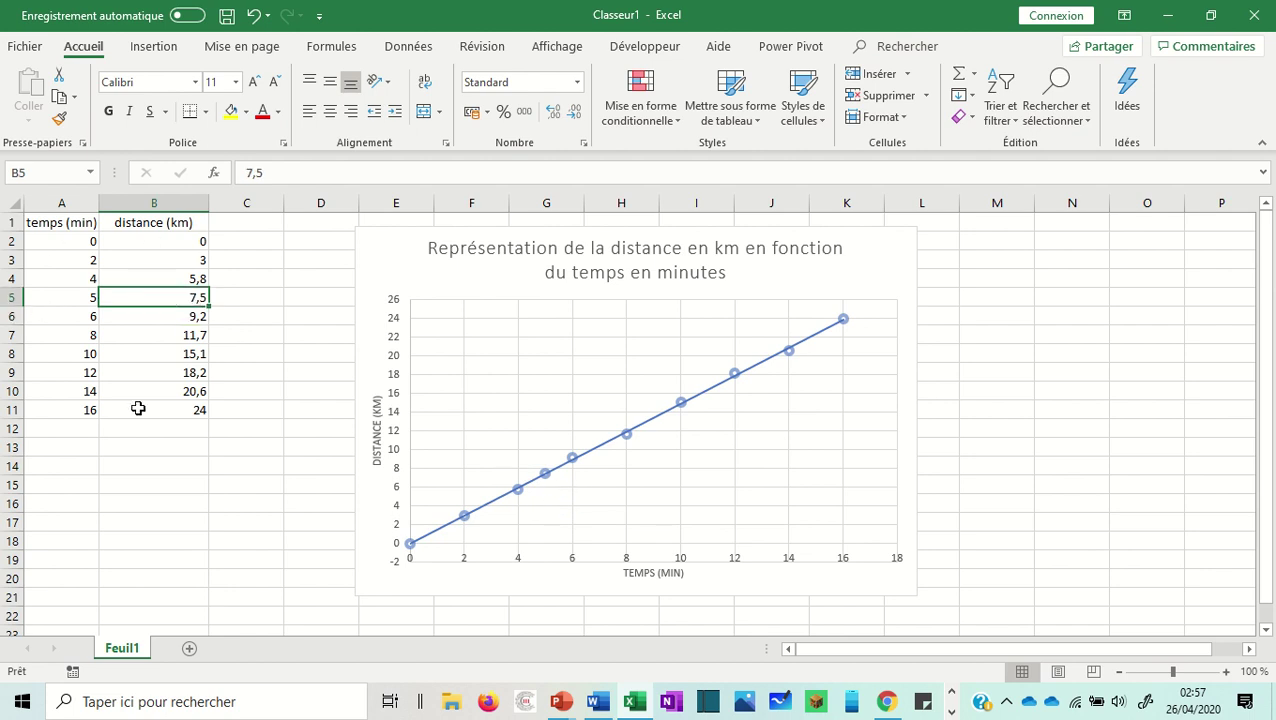
{"action": "mouse_move", "coordinate": [550, 479]}
{"action": "key", "text": "Delete"}
{"action": "left_click", "coordinate": [245, 356]}
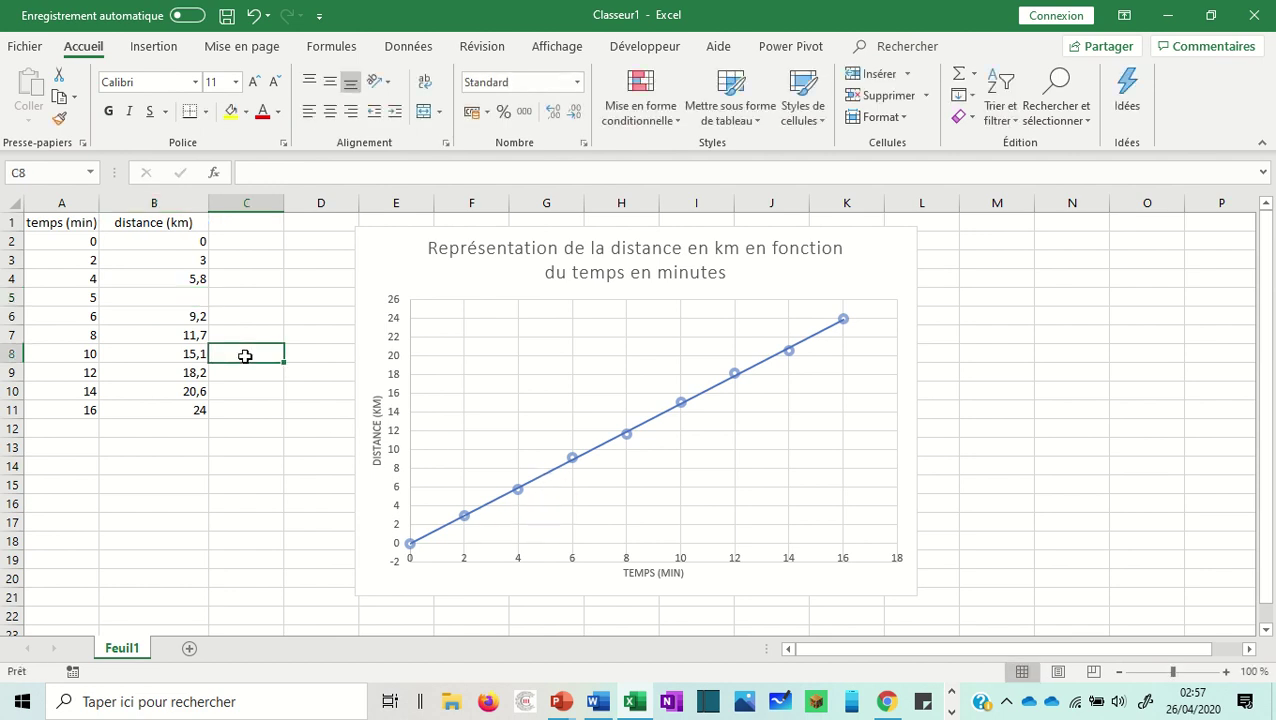
{"action": "left_click", "coordinate": [190, 301]}
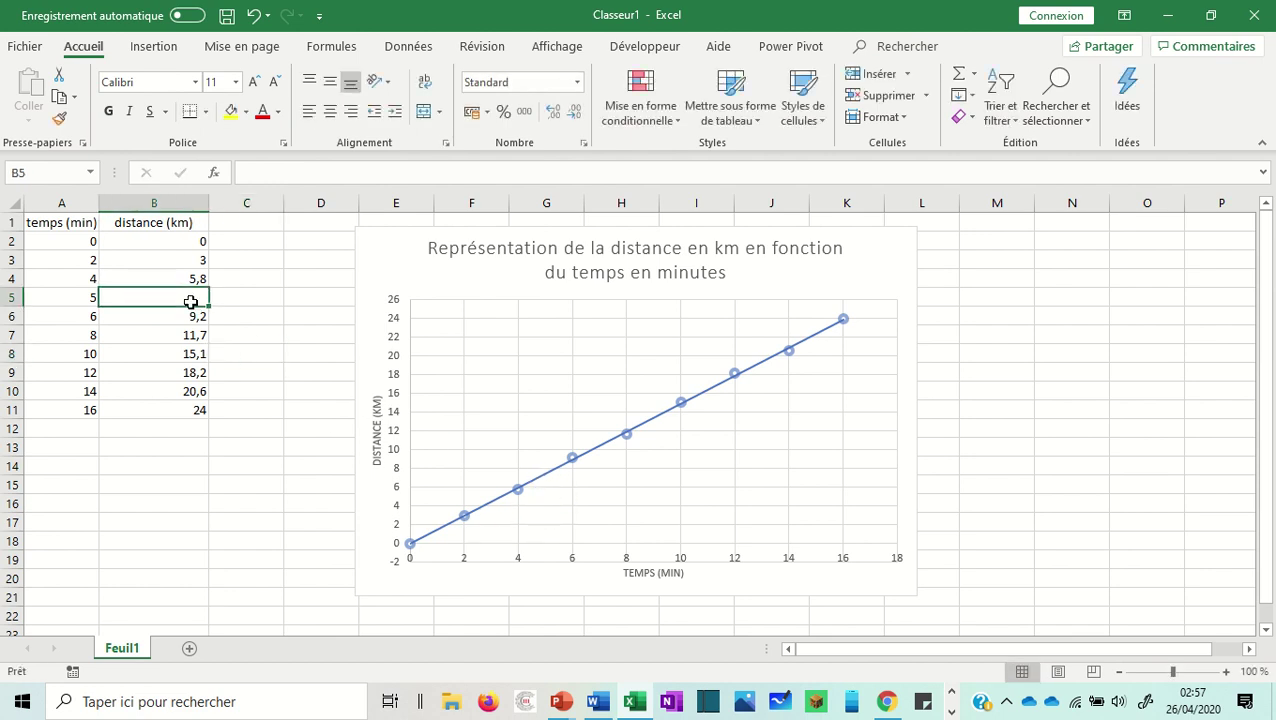
{"action": "type", "text": "7,5"}
{"action": "key", "text": "Return"}
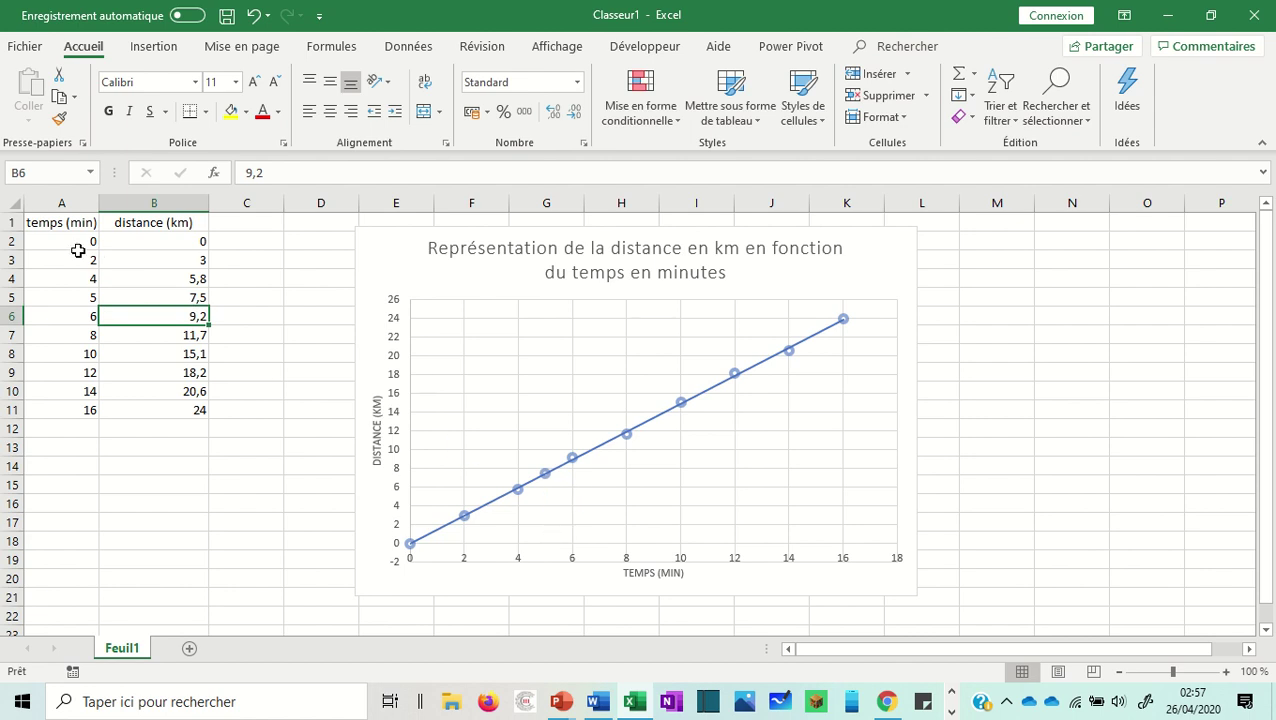
{"action": "left_click_drag", "start_coordinate": [72, 243], "coordinate": [187, 391]}
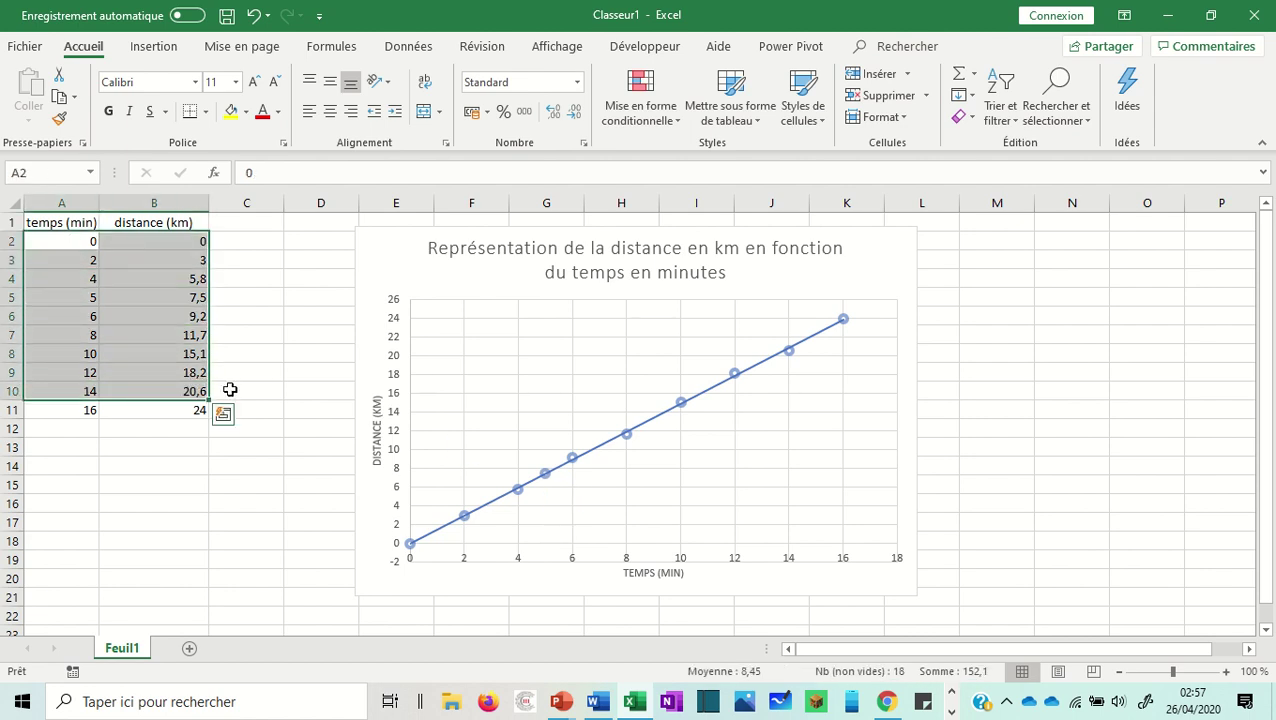
Check the last data row A11:B11, then select the chart to show its source range A1:B11.
{"action": "left_click", "coordinate": [80, 411]}
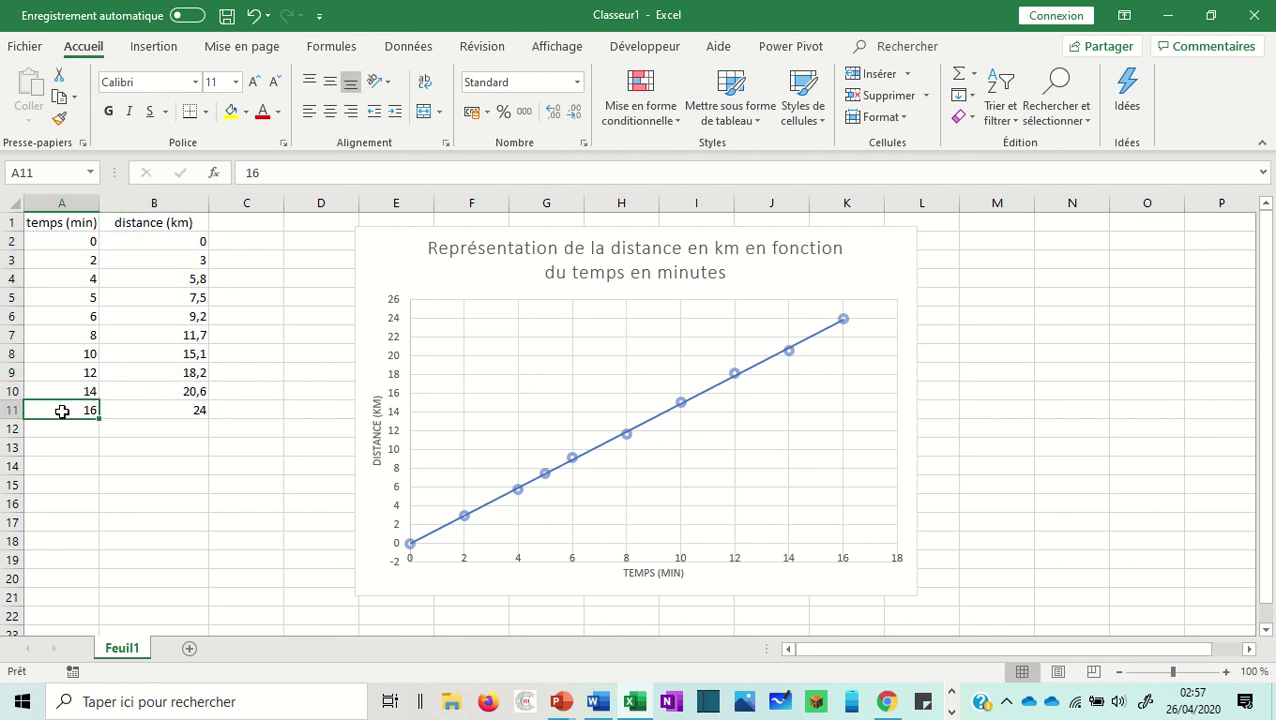
{"action": "left_click_drag", "start_coordinate": [62, 411], "coordinate": [125, 412]}
{"action": "left_click", "coordinate": [158, 452]}
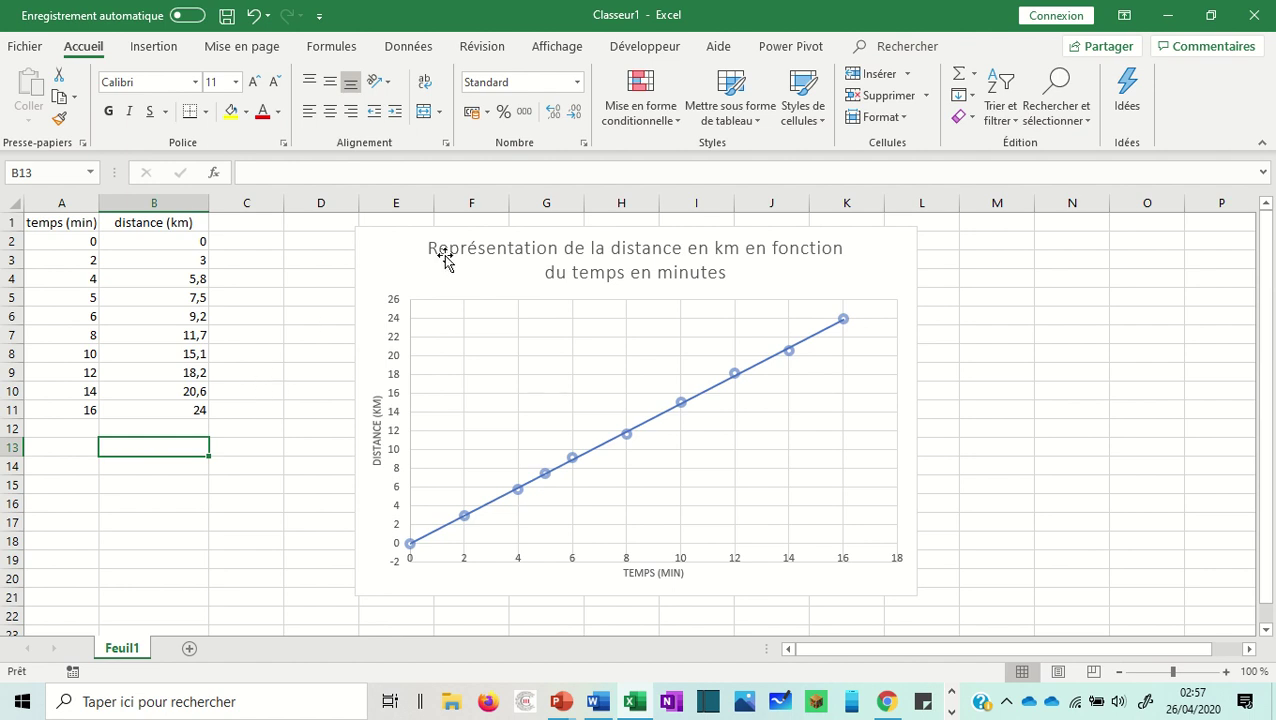
{"action": "left_click", "coordinate": [375, 248]}
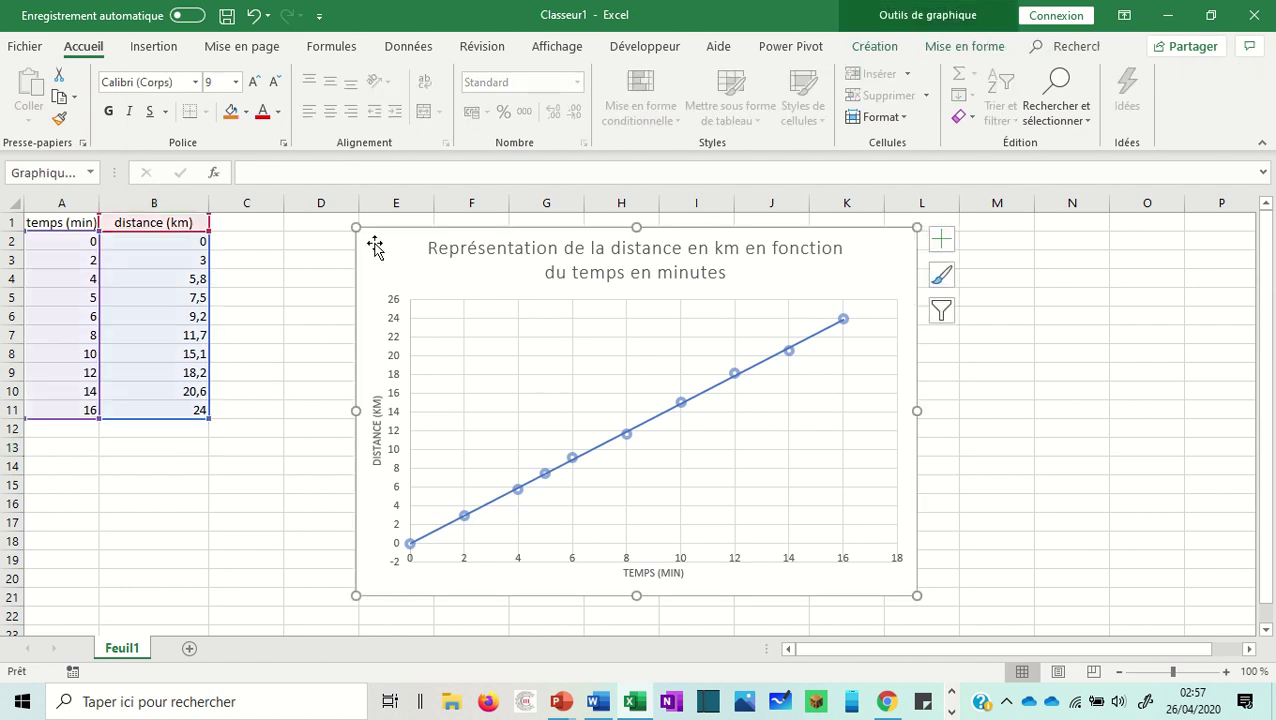